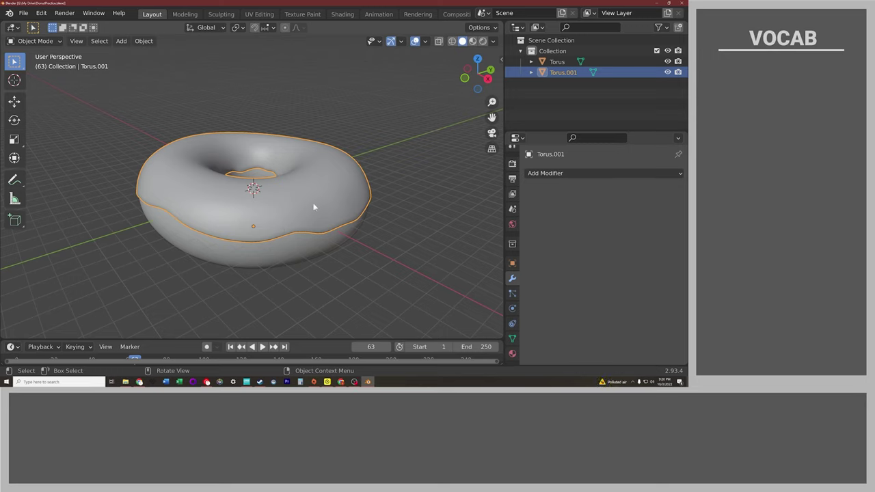
Deselect the icing object Torus.001 and bring up the Windows search panel
click(386, 212)
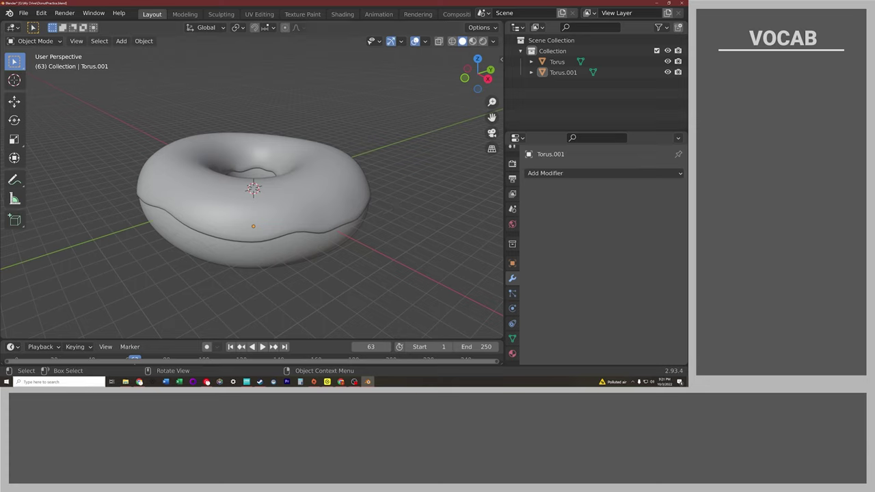
click(65, 382)
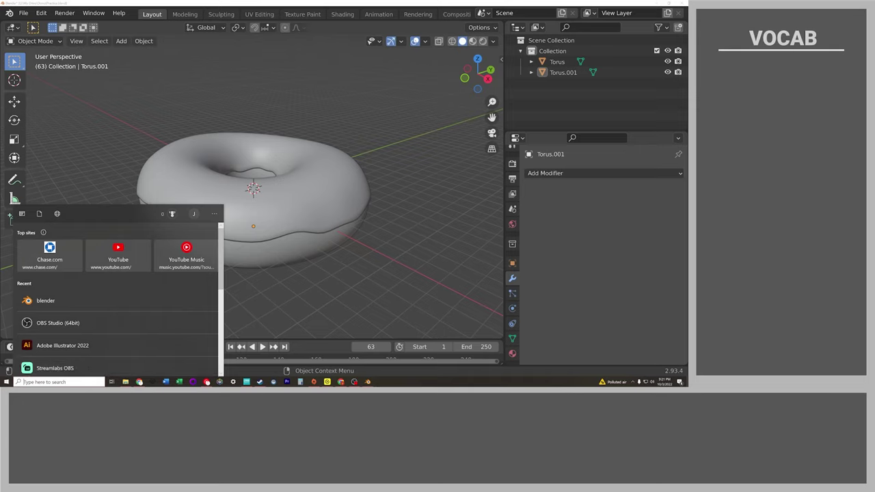
Search Windows for 'google drive', closing and reopening the search box to retype the query
text(google d)
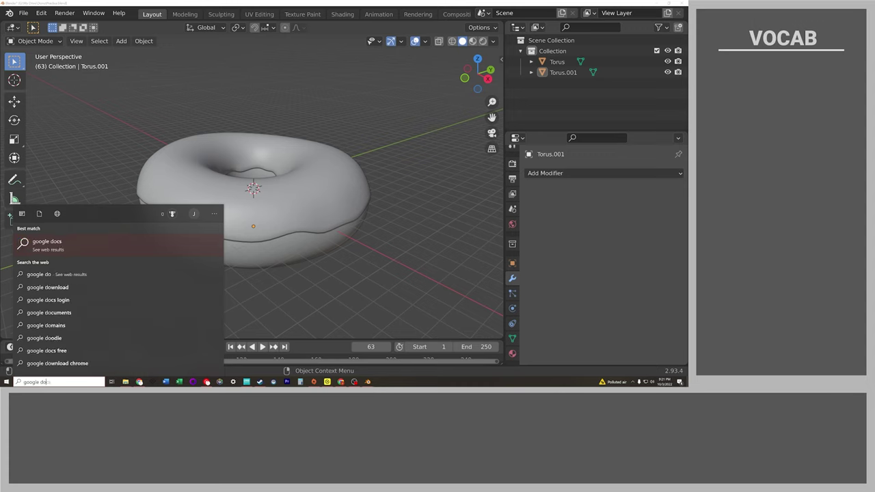
text(rive)
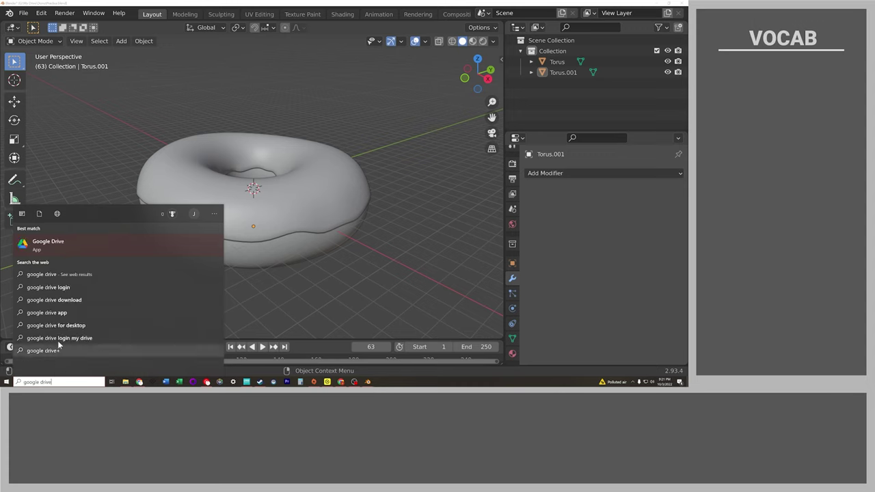
click(66, 241)
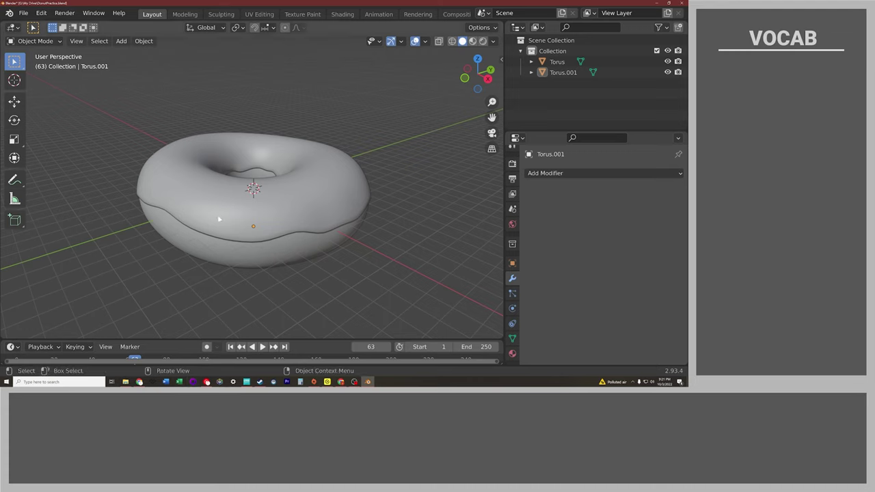
click(62, 382)
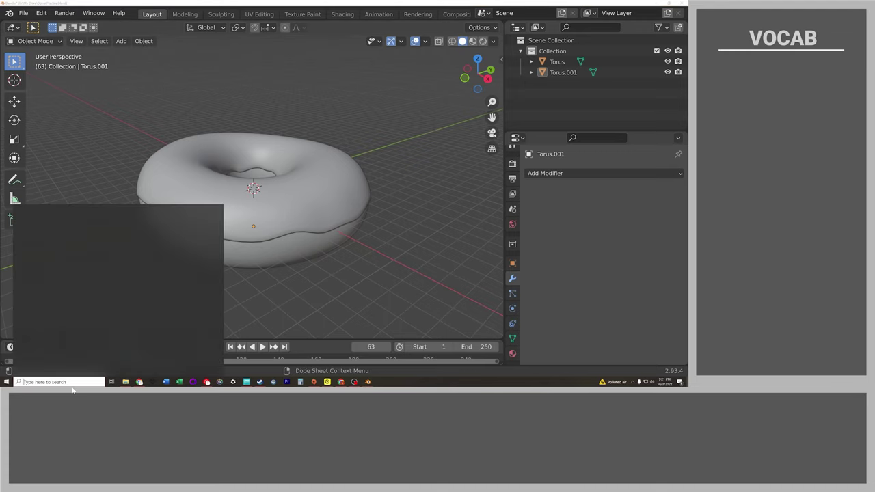
text(google)
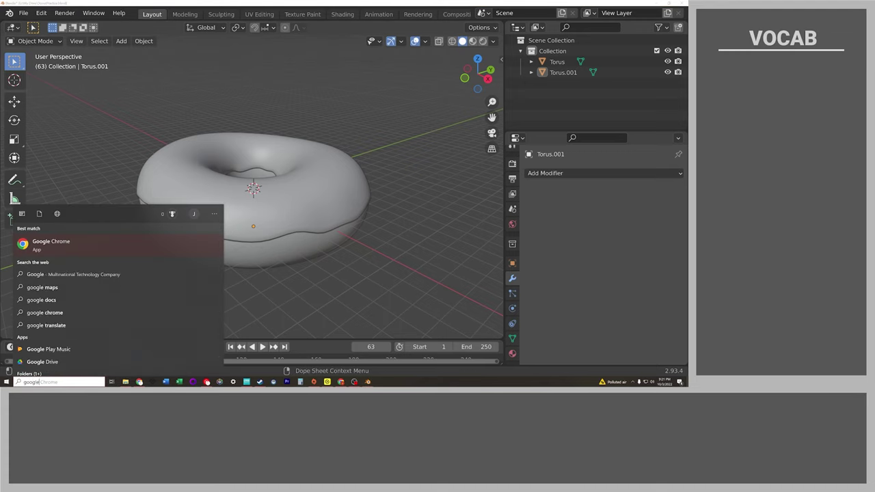
text( drive)
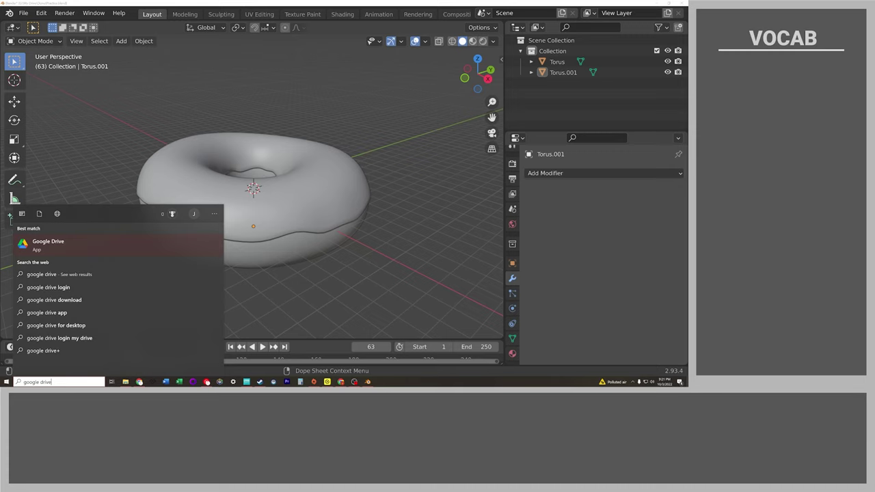
Launch Google Drive, browse its My Drive folder in File Explorer, then close the window
click(70, 242)
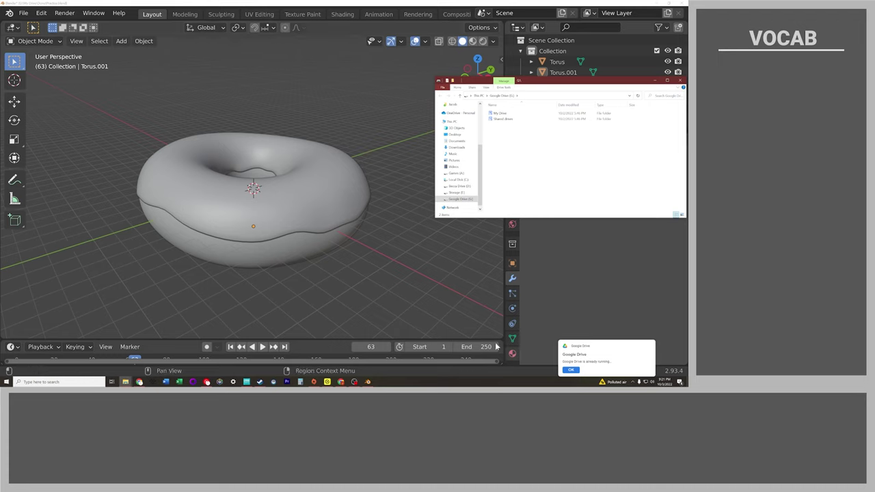
double_click(502, 113)
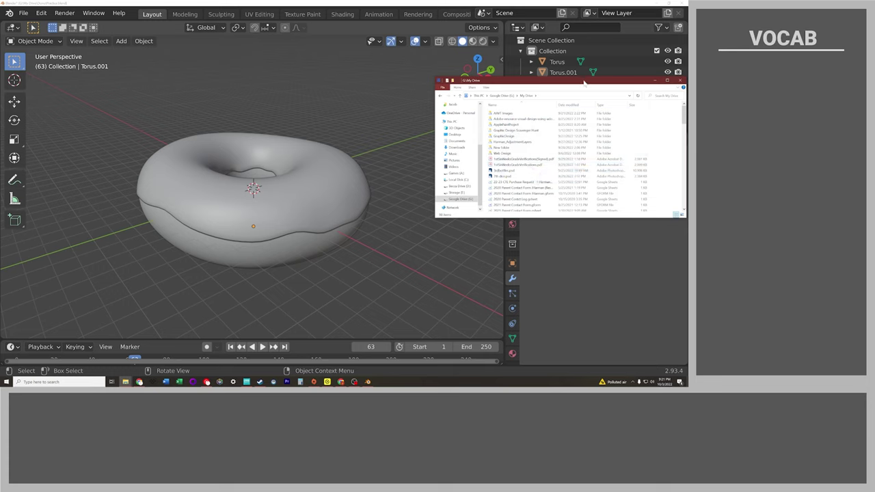
click(679, 81)
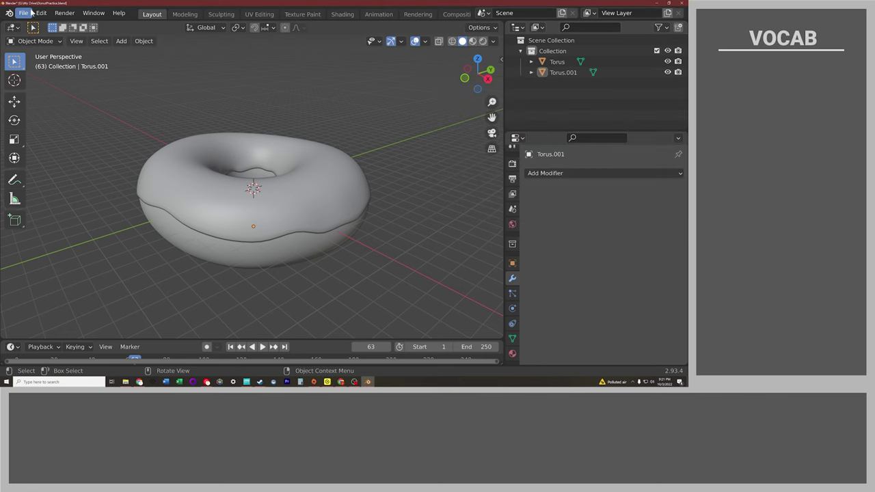
Save the donut project as DonutPractice.blend in the G:\My Drive folder
click(24, 13)
click(43, 95)
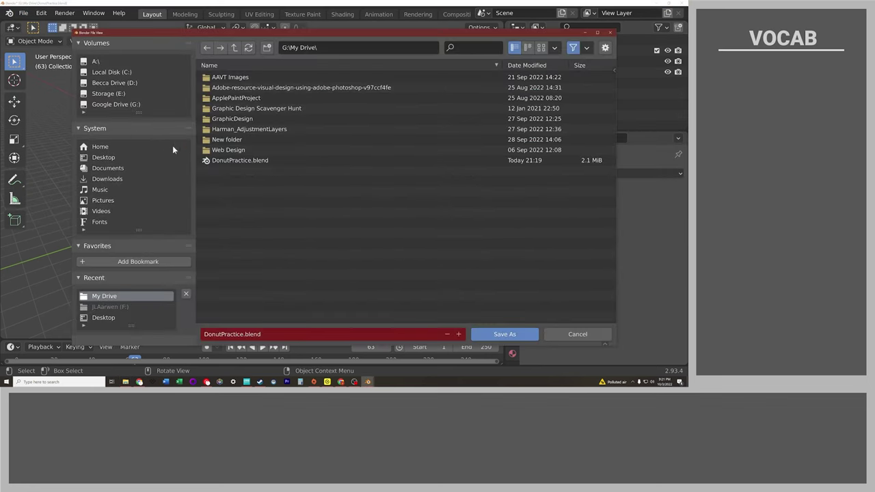
click(116, 104)
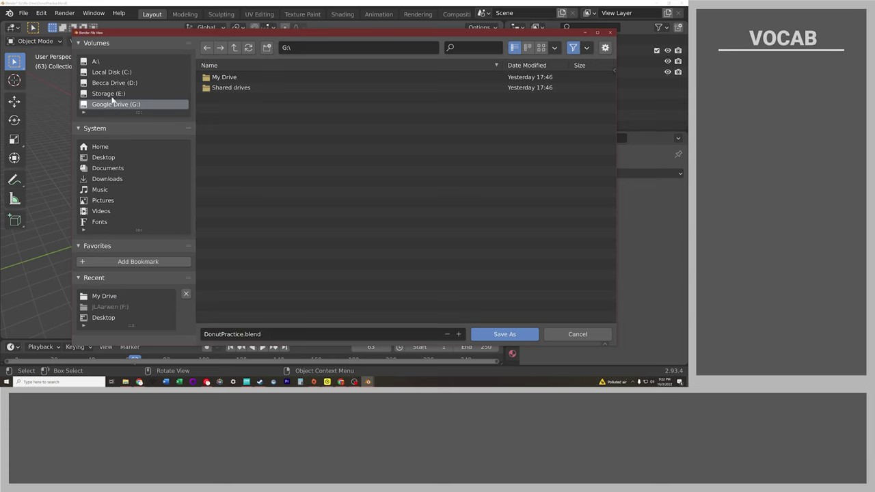
click(238, 77)
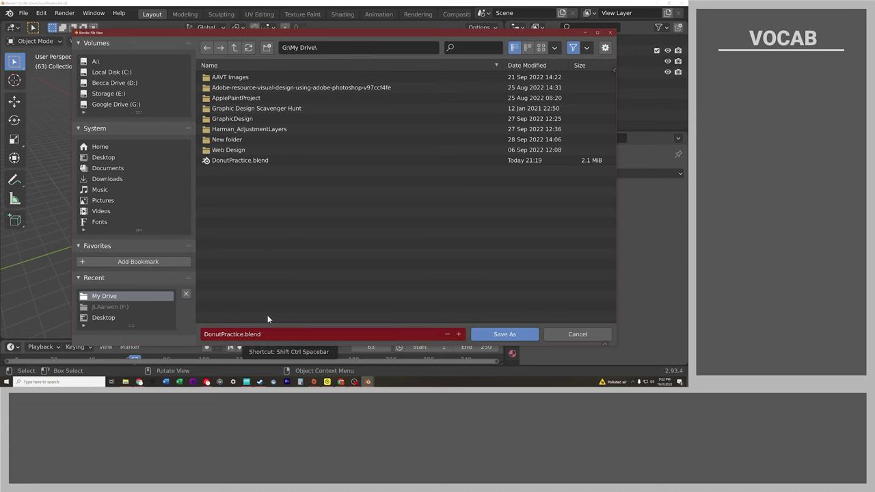
click(267, 334)
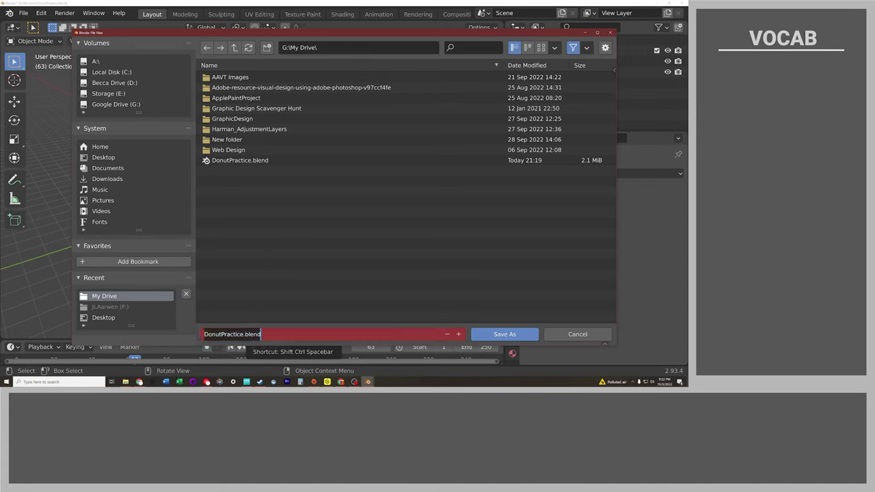
key(Return)
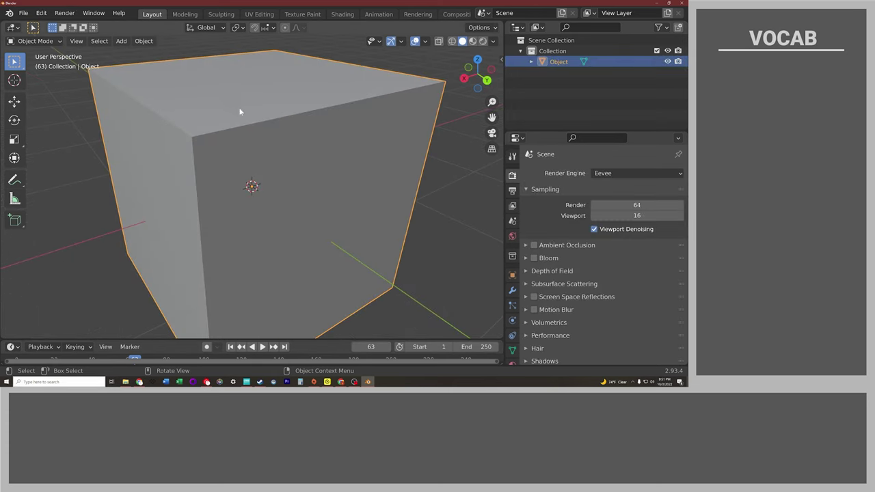
scroll(236, 120, down, 6)
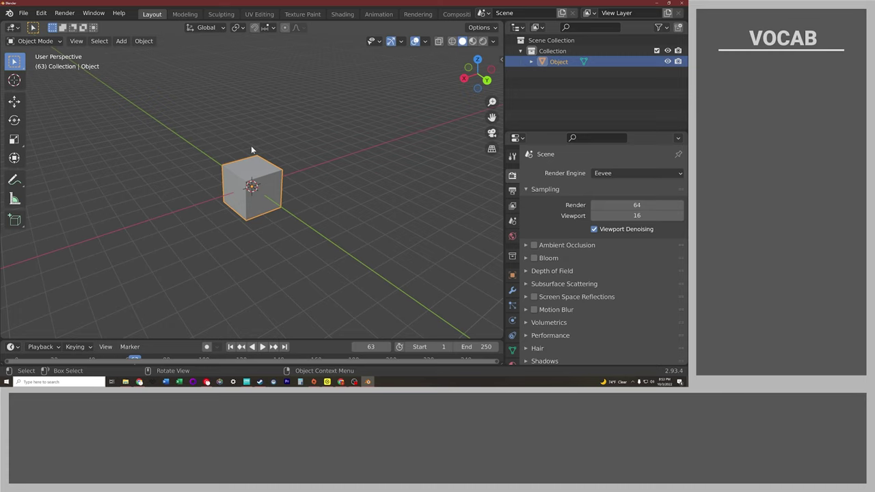
Delete the default cube, undoing once and deleting it again, then browse the Add Mesh shapes
key(Delete)
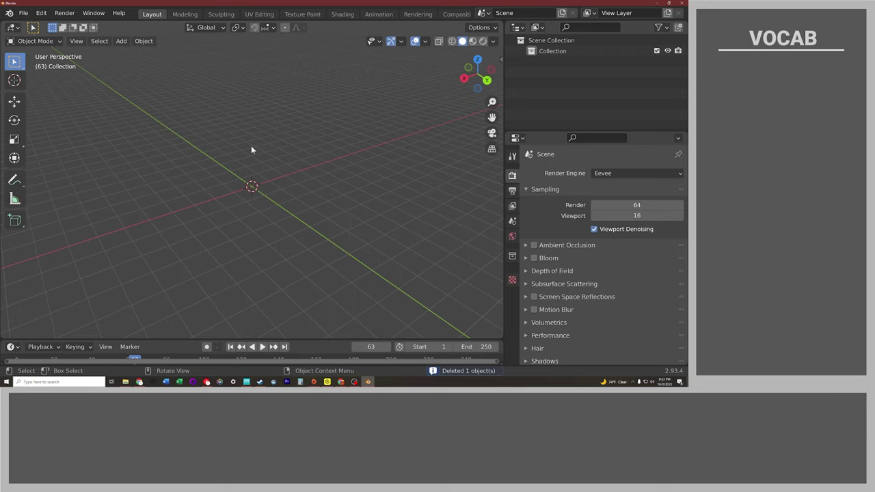
key(ctrl+z)
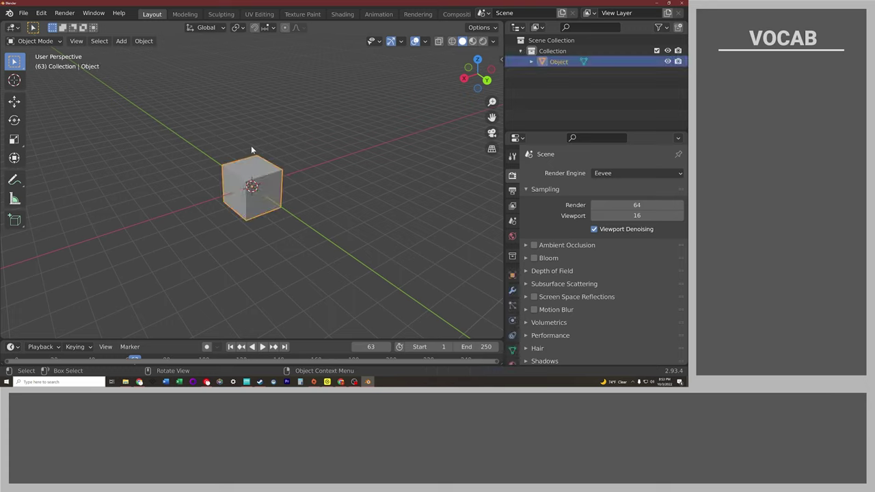
key(x)
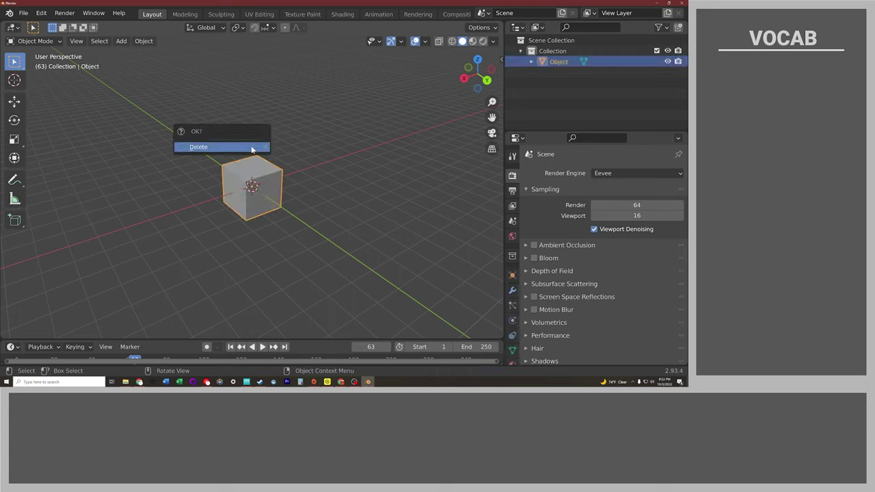
click(252, 149)
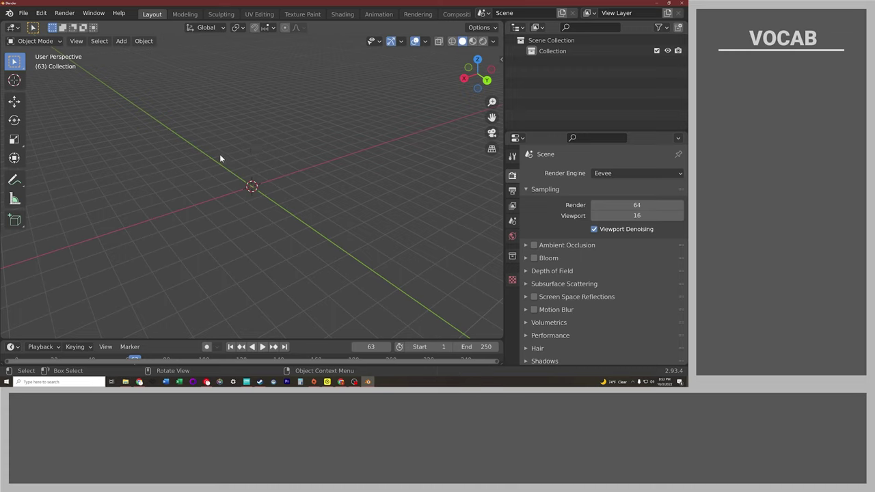
click(120, 42)
Add a Torus mesh at the scene origin from the Shift+A Mesh menu
key(shift+a)
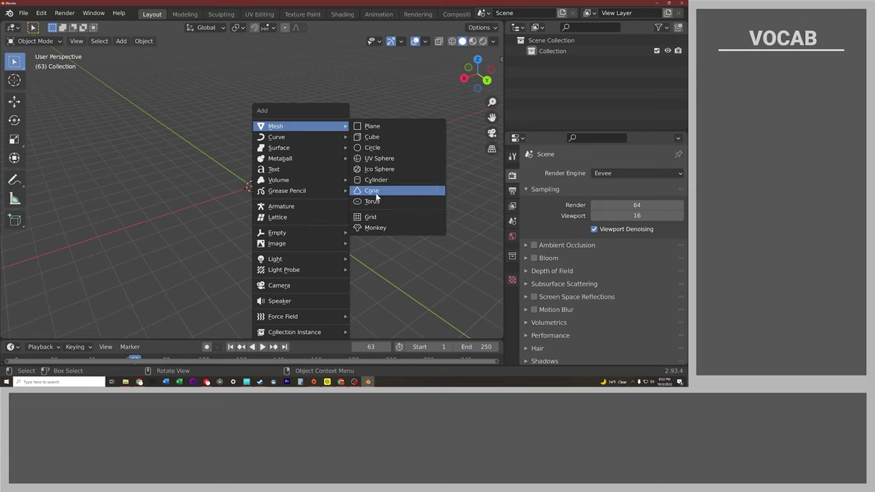
click(372, 201)
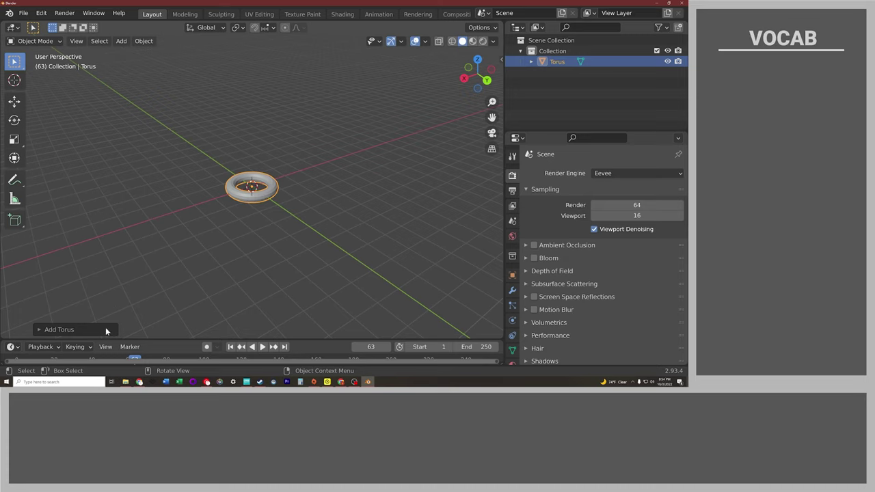
In the Add Torus panel, enter 12 Major Segments, then drag the field to adjust the count
click(40, 331)
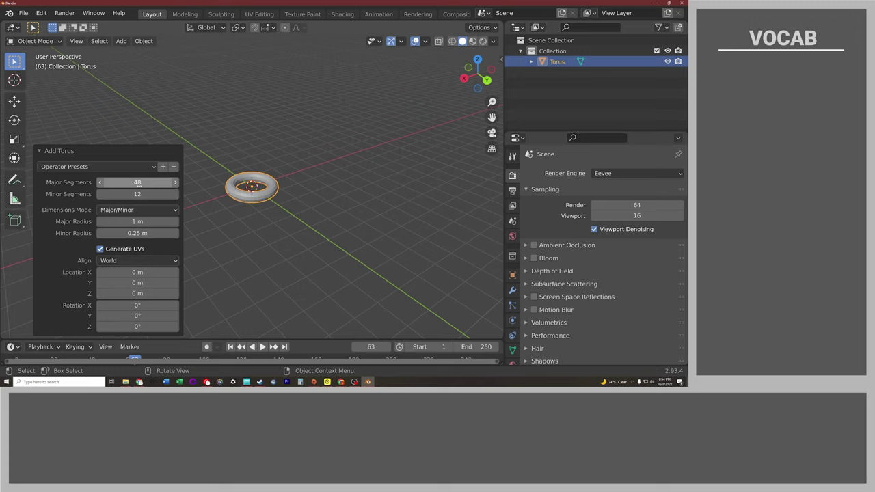
click(138, 183)
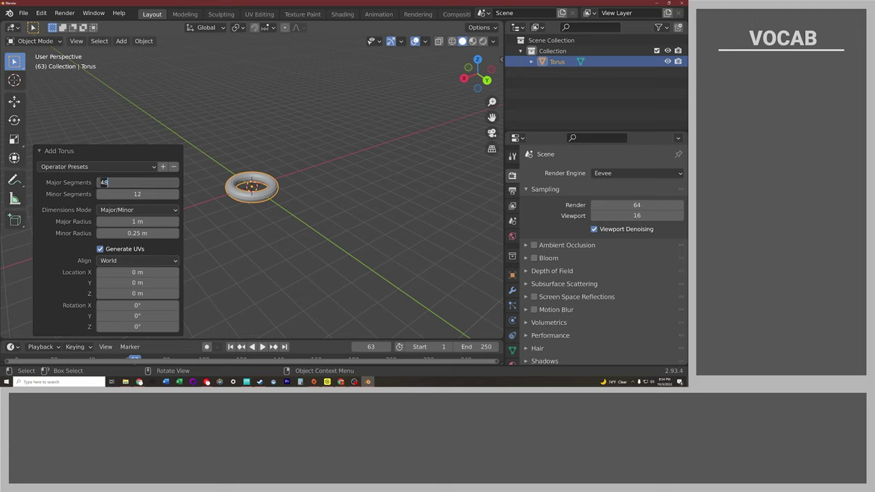
text(12)
key(Return)
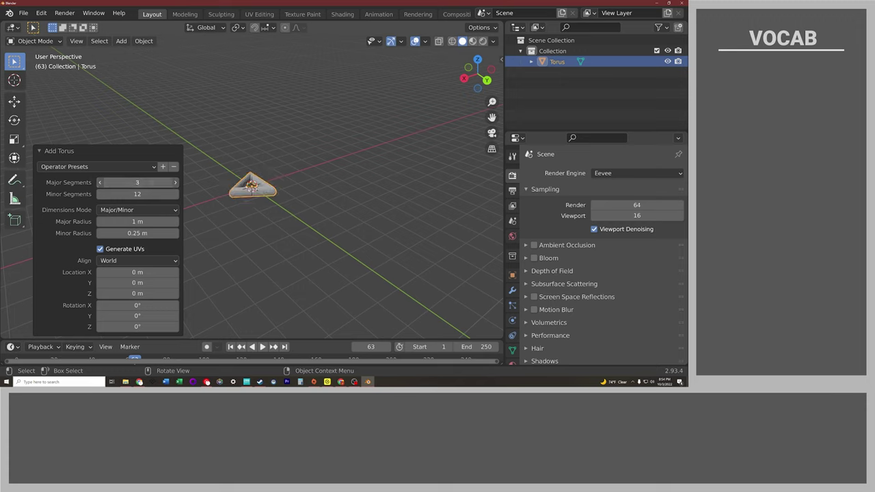
mouse_move(137, 182)
mouse_down()
mouse_move(116, 182)
mouse_move(157, 183)
mouse_move(109, 183)
mouse_move(151, 183)
mouse_up()
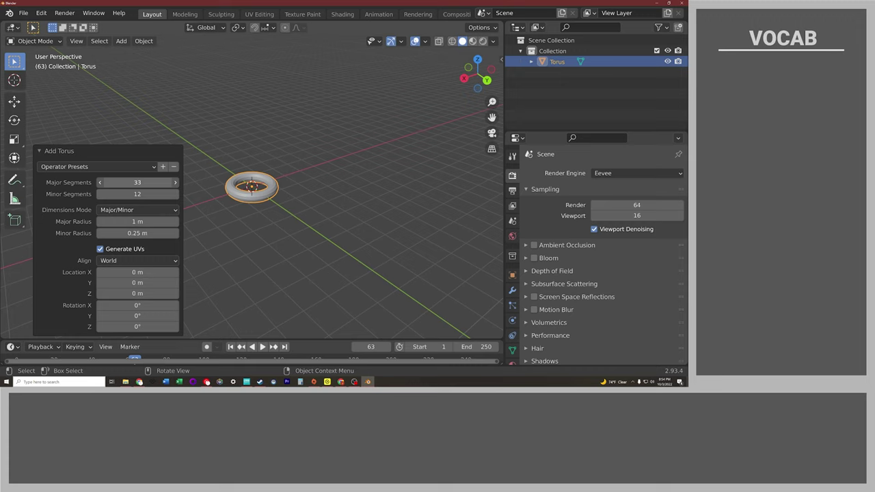
mouse_move(137, 182)
mouse_down()
mouse_move(130, 182)
mouse_move(145, 182)
mouse_up()
Retune the torus to 50 Major Segments and 25 Minor Segments for a smooth ring
drag(138, 181, 141, 182)
drag(137, 194, 110, 195)
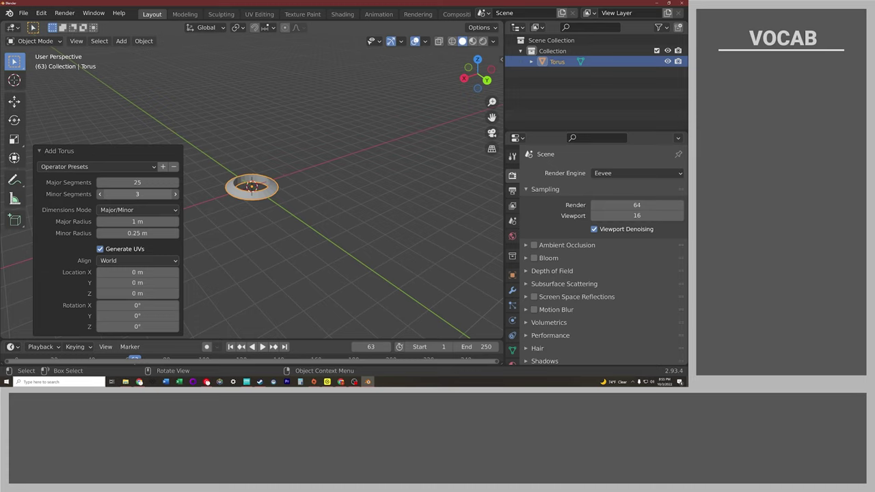
mouse_move(137, 194)
mouse_down()
mouse_move(164, 194)
mouse_move(147, 194)
mouse_up()
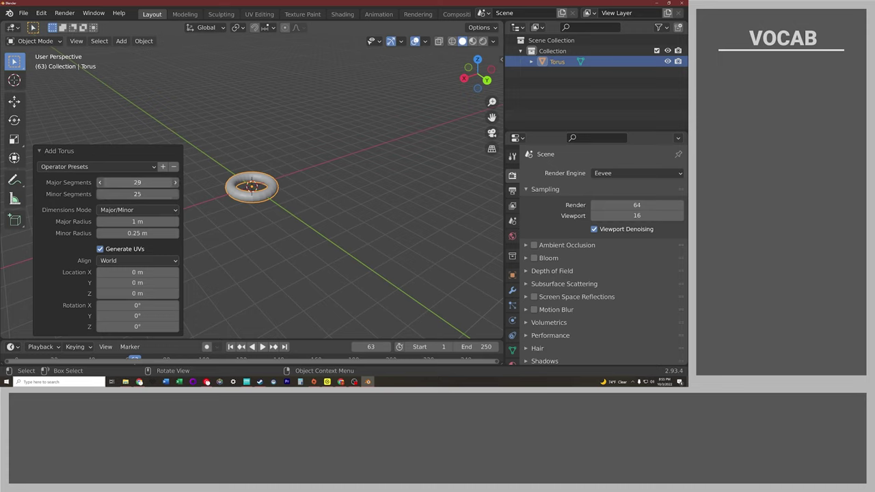
drag(138, 182, 158, 182)
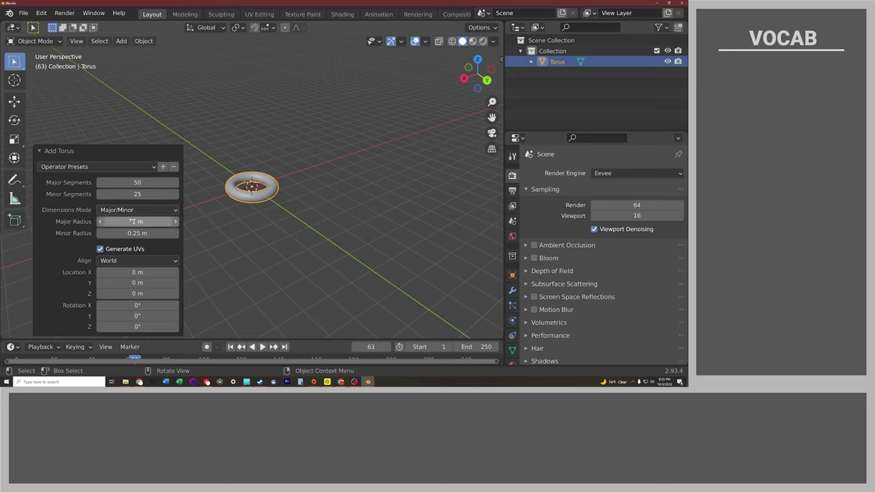
Set the torus Major Radius to 4.6 m and Minor Radius to 2.2 m, then view it edge-on
mouse_move(132, 221)
mouse_down()
mouse_move(248, 222)
mouse_move(110, 236)
mouse_up()
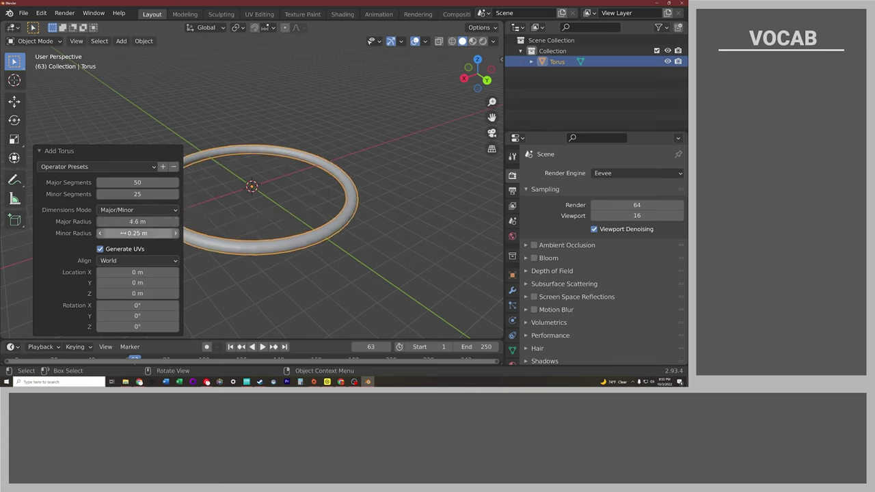
mouse_move(123, 233)
mouse_down()
mouse_move(177, 233)
mouse_move(138, 233)
mouse_move(147, 222)
mouse_move(127, 222)
mouse_up()
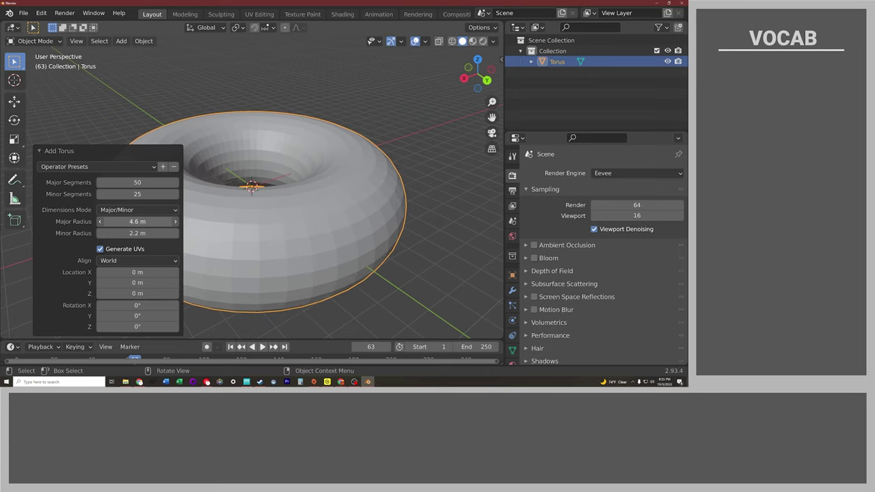
mouse_move(283, 183)
middle_down()
mouse_move(324, 173)
mouse_move(344, 144)
mouse_move(240, 218)
mouse_move(315, 100)
mouse_move(305, 185)
mouse_move(221, 189)
mouse_move(250, 188)
middle_up()
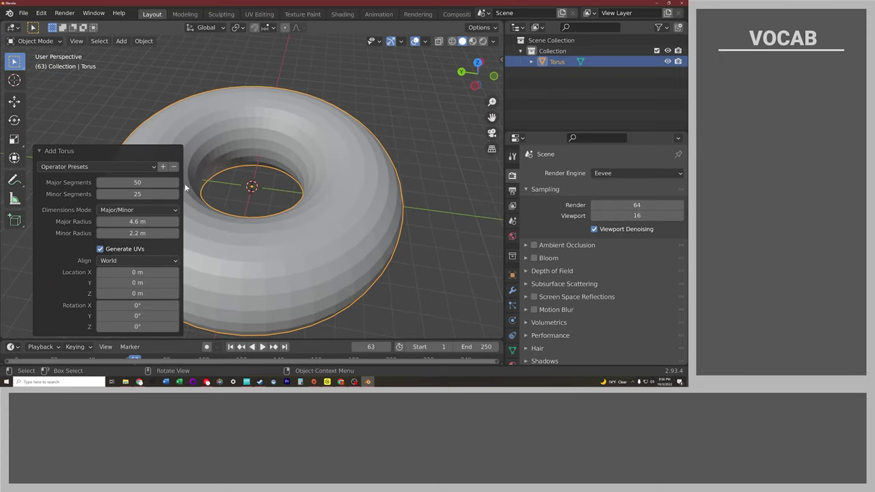
mouse_move(324, 225)
middle_down()
mouse_move(292, 212)
mouse_move(338, 237)
mouse_move(291, 228)
mouse_move(293, 217)
mouse_move(314, 213)
mouse_move(283, 222)
middle_up()
scroll(298, 216, down, 3)
scroll(297, 215, down, 2)
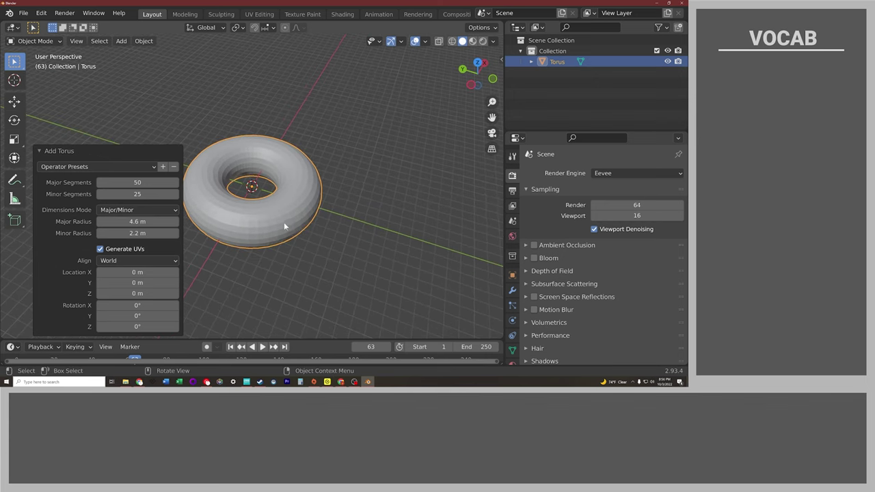
scroll(255, 203, up, 1)
scroll(255, 204, down, 2)
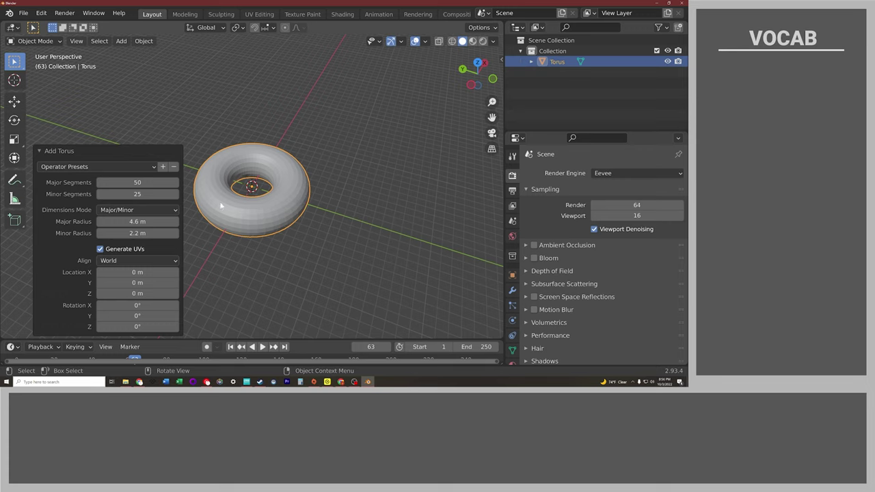
mouse_move(236, 217)
middle_down()
mouse_move(208, 202)
mouse_move(288, 232)
middle_up()
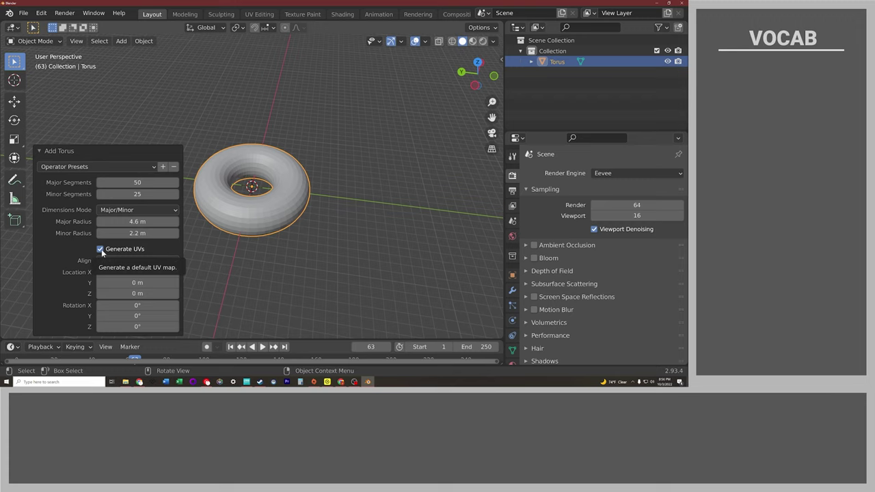
Collapse the torus settings, reselect the torus and scale it up about 1.2x
click(40, 151)
click(113, 146)
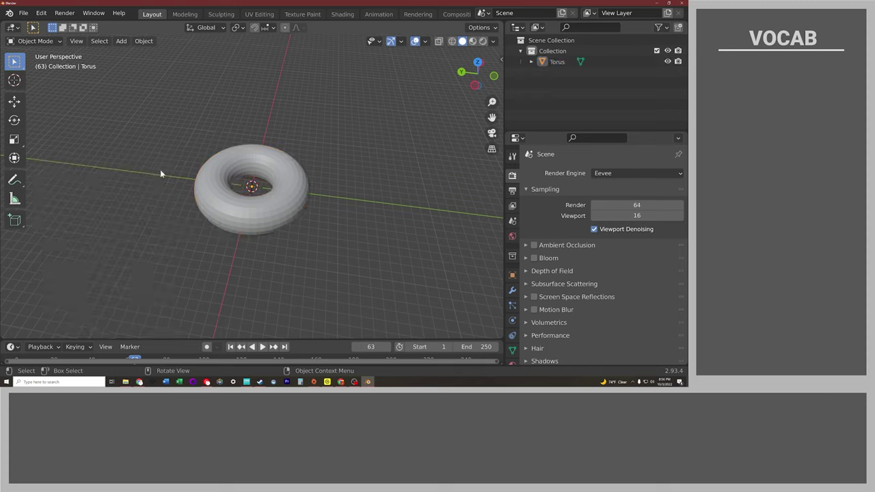
click(255, 221)
click(193, 231)
click(232, 214)
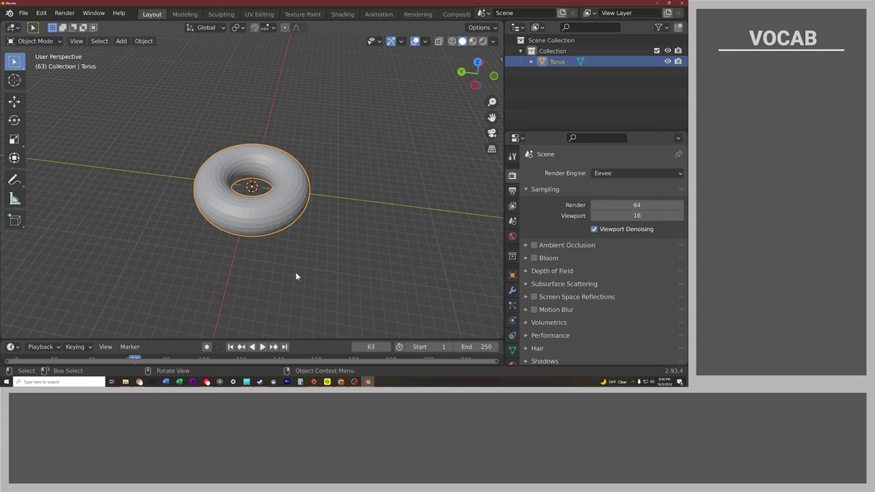
key(s)
click(209, 242)
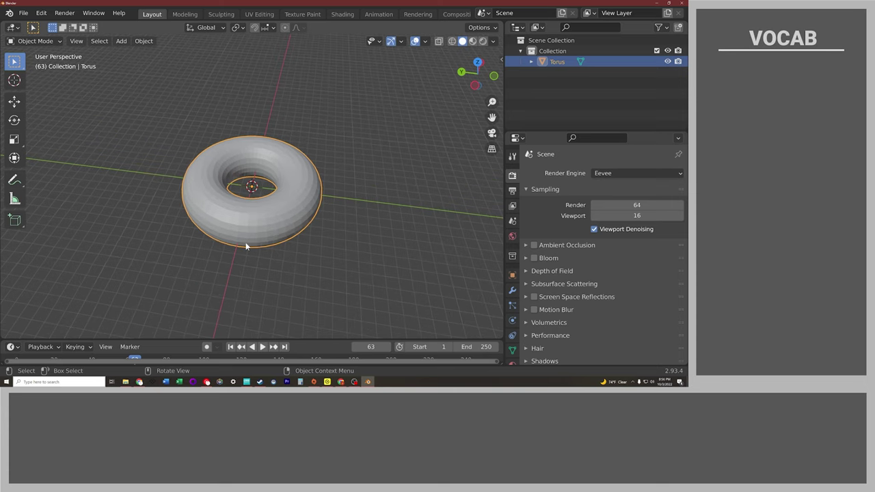
mouse_move(264, 236)
middle_down()
mouse_move(251, 185)
mouse_move(287, 166)
mouse_move(332, 164)
mouse_move(416, 207)
mouse_move(386, 270)
mouse_move(325, 268)
mouse_move(223, 240)
mouse_move(270, 242)
mouse_move(234, 242)
mouse_move(181, 273)
mouse_move(126, 250)
mouse_move(225, 275)
mouse_move(256, 274)
mouse_move(309, 250)
mouse_move(250, 253)
mouse_move(226, 267)
middle_up()
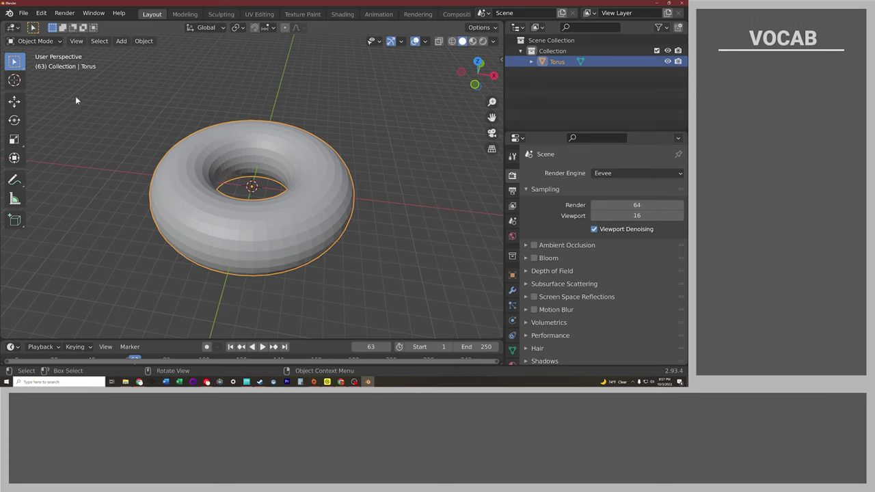
Switch the torus into Edit Mode from the interaction mode menu
click(30, 42)
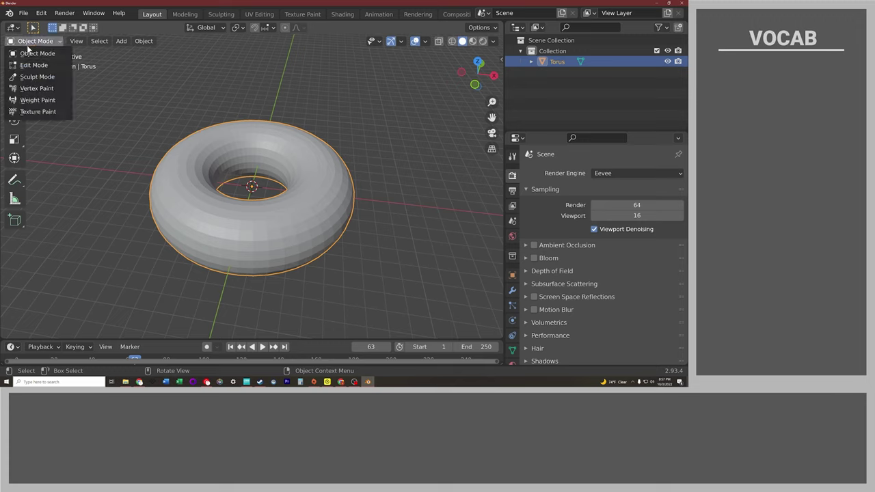
click(34, 42)
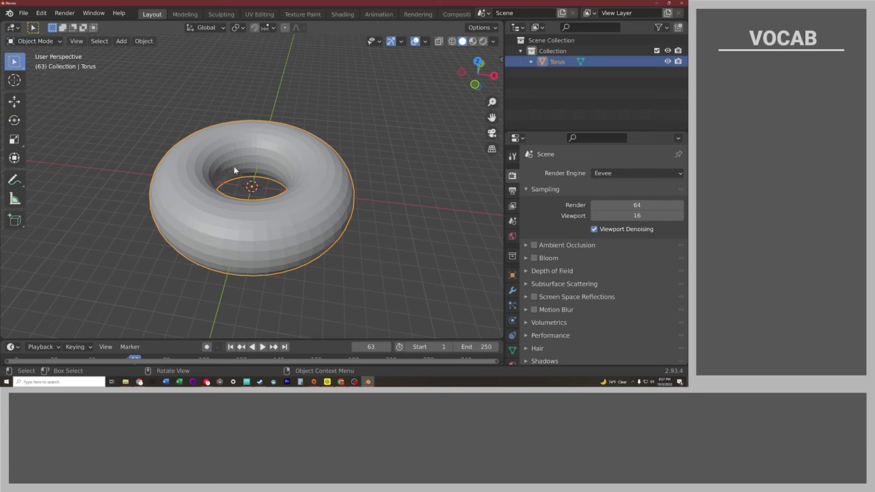
key(Tab)
key(Tab)
key(Tab)
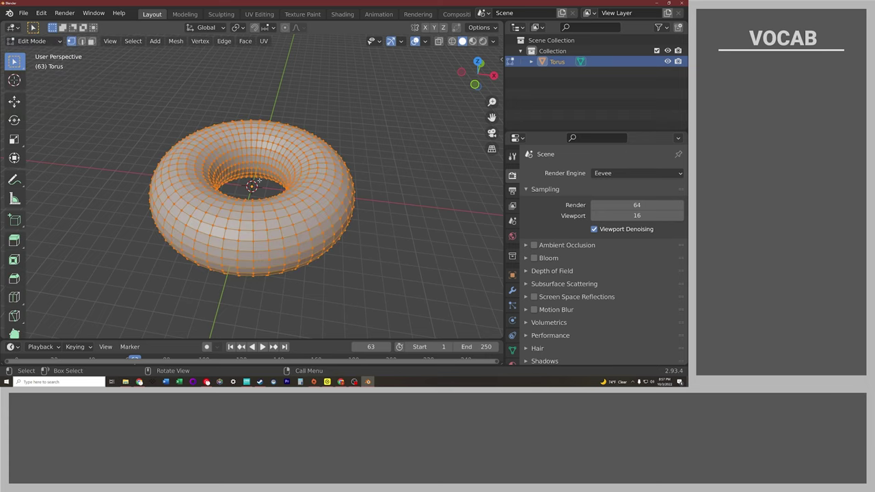
key(Tab)
click(38, 42)
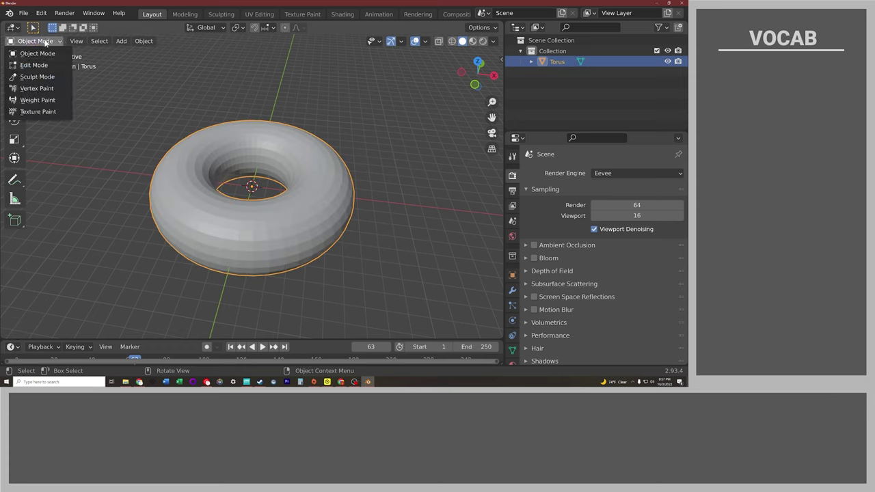
click(37, 65)
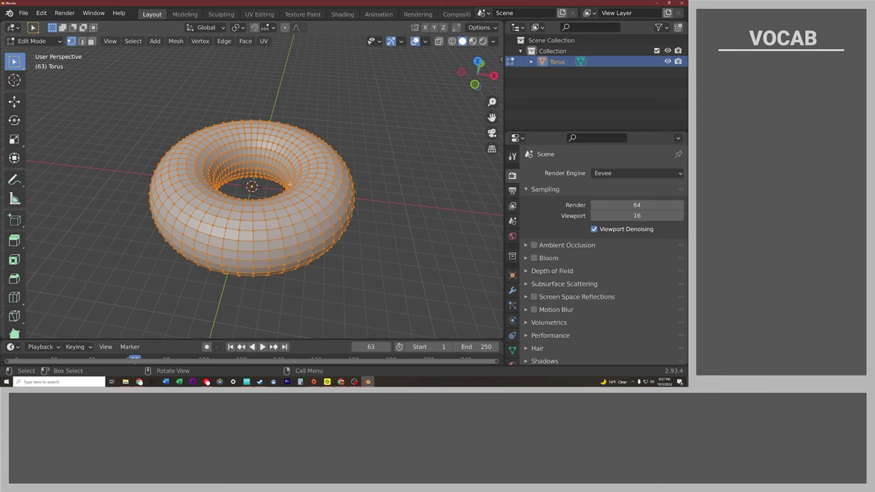
Deselect all vertices and switch to Face select mode
middle_drag(290, 184, 180, 172)
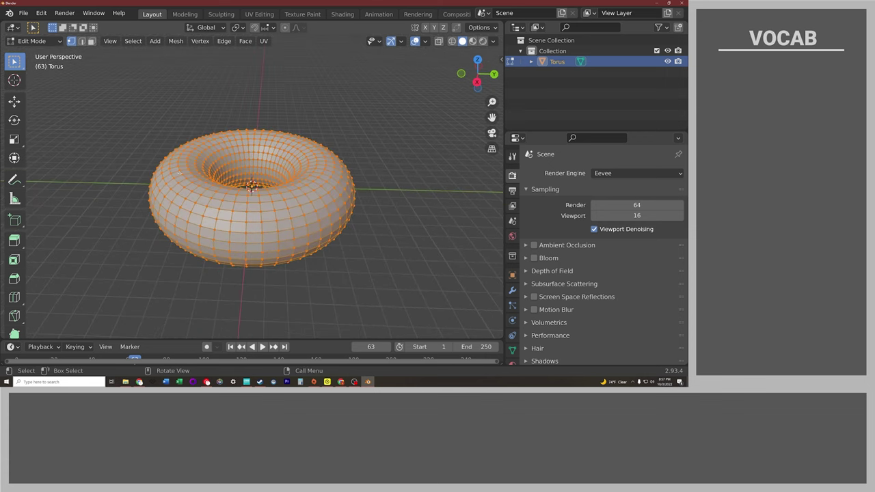
click(138, 207)
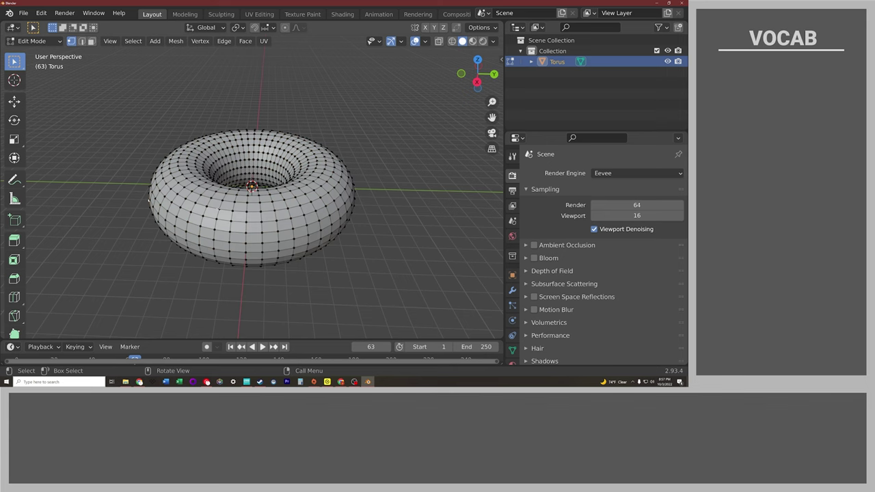
middle_drag(138, 207, 141, 246)
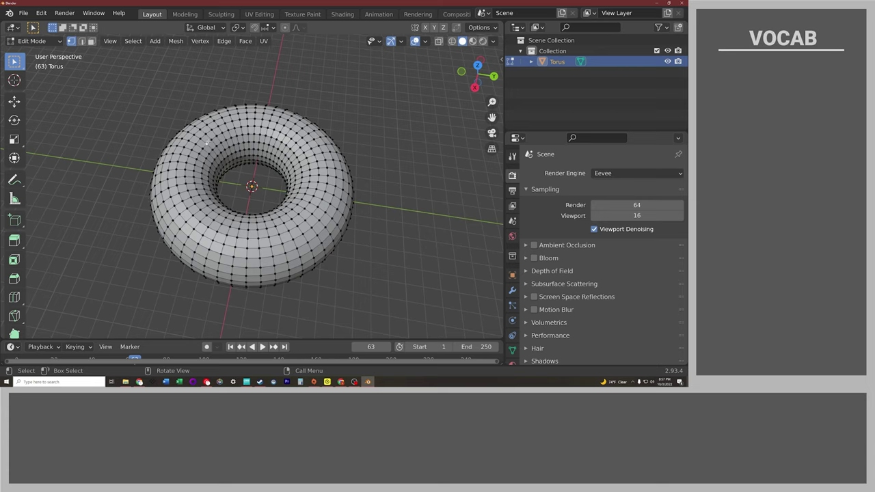
click(82, 41)
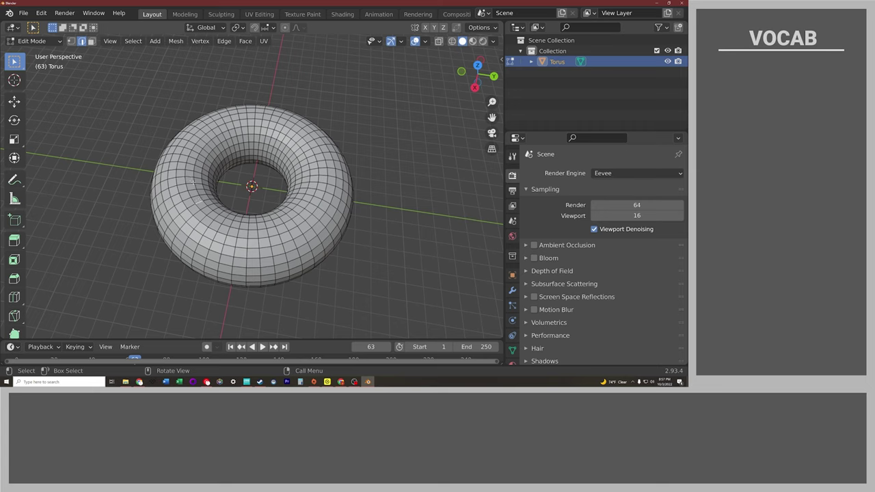
click(91, 41)
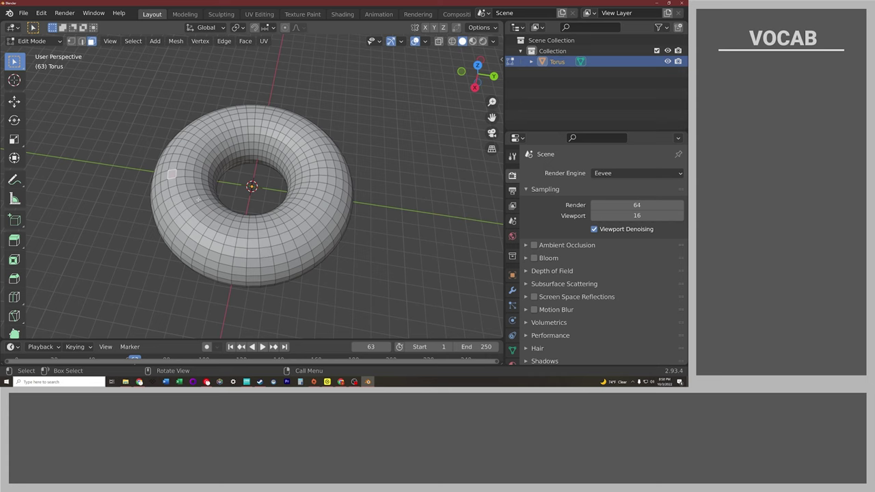
Select a face on the top of the torus and zoom in on it
mouse_move(198, 199)
middle_down()
mouse_move(321, 166)
mouse_move(301, 219)
mouse_move(185, 211)
mouse_move(196, 255)
mouse_move(225, 254)
mouse_move(292, 189)
mouse_move(197, 246)
middle_up()
scroll(294, 234, up, 3)
scroll(294, 234, down, 2)
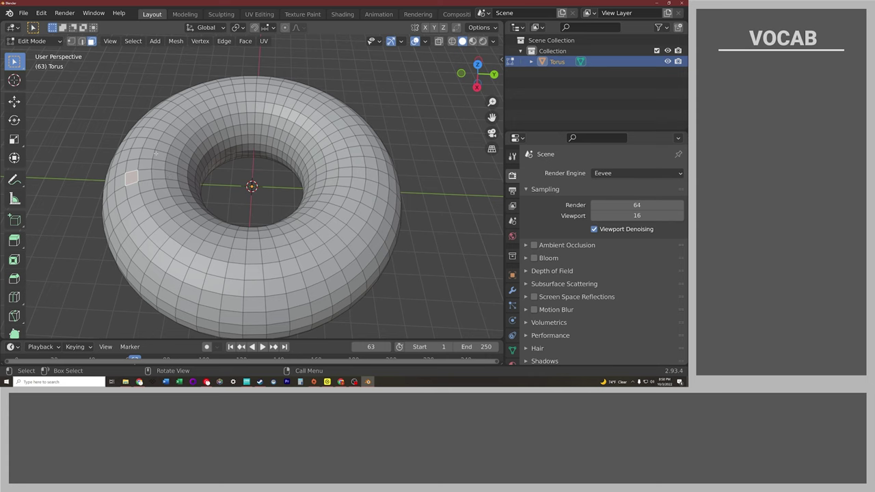
middle_drag(154, 144, 150, 164)
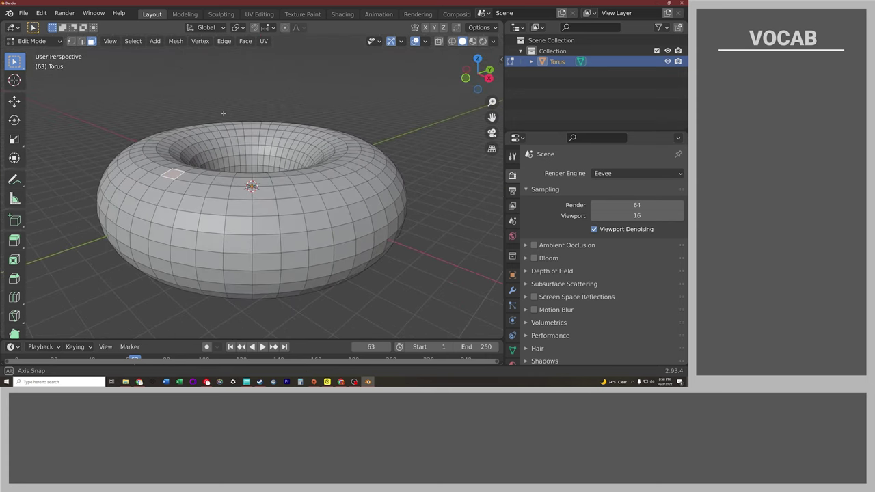
click(196, 188)
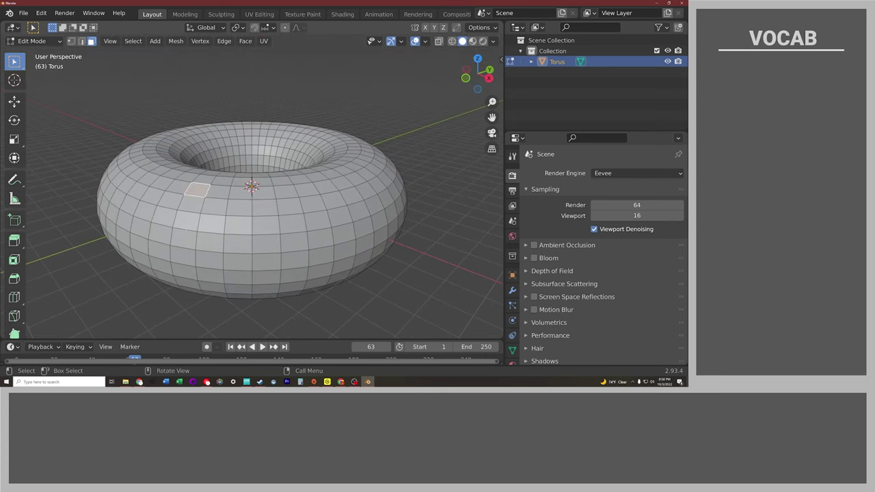
scroll(186, 228, up, 6)
mouse_move(186, 228)
middle_down()
mouse_move(156, 172)
mouse_move(193, 152)
middle_up()
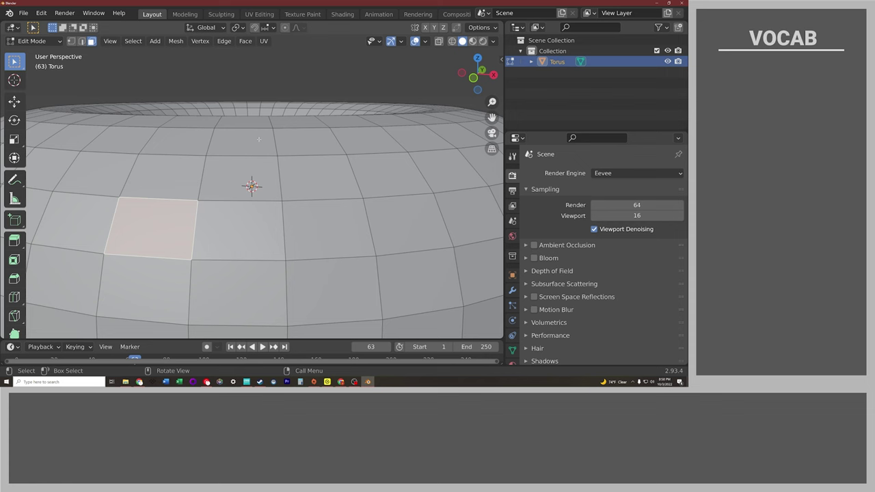
scroll(259, 140, down, 5)
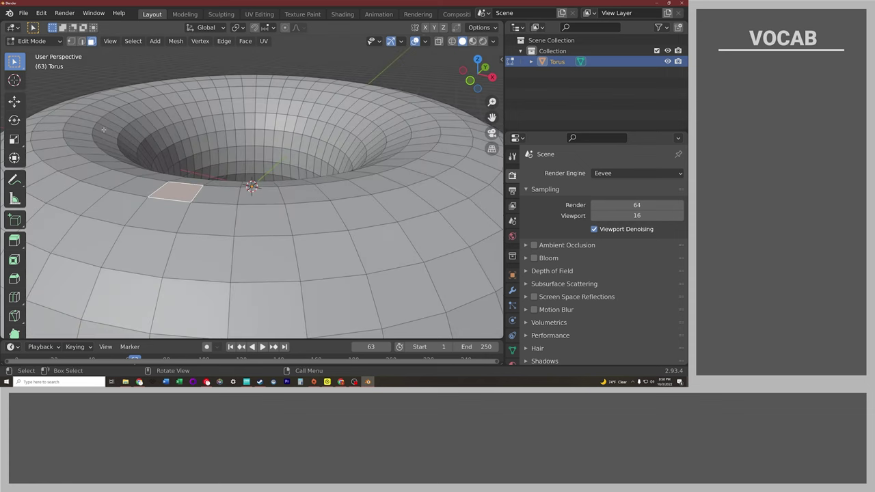
In vertex mode, lift a single top vertex along Z, then undo the lift
key(1)
click(145, 199)
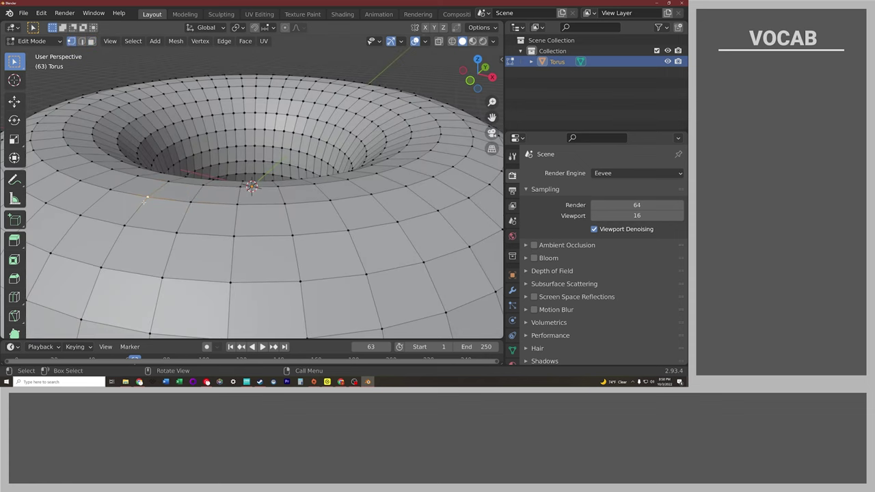
key(g)
key(z)
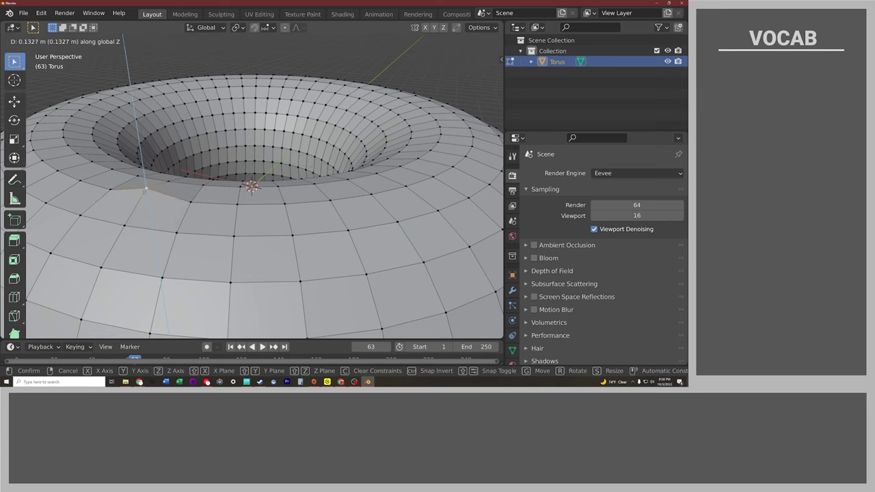
click(147, 140)
mouse_move(124, 167)
middle_down()
mouse_move(163, 167)
mouse_move(233, 198)
middle_up()
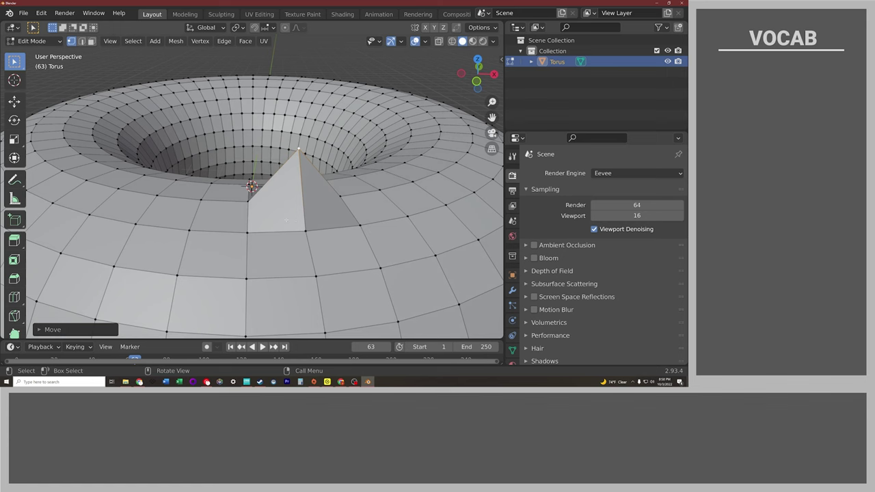
middle_drag(286, 221, 338, 247)
key(ctrl+z)
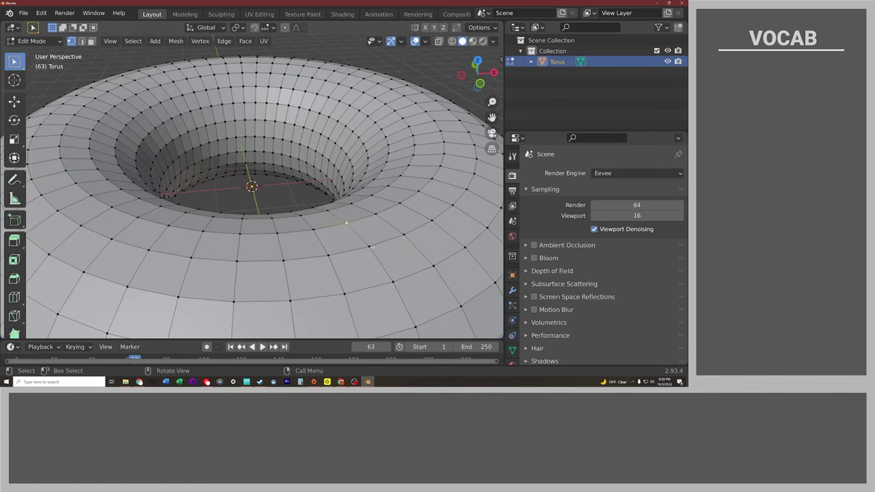
scroll(360, 237, down, 3)
scroll(361, 237, down, 3)
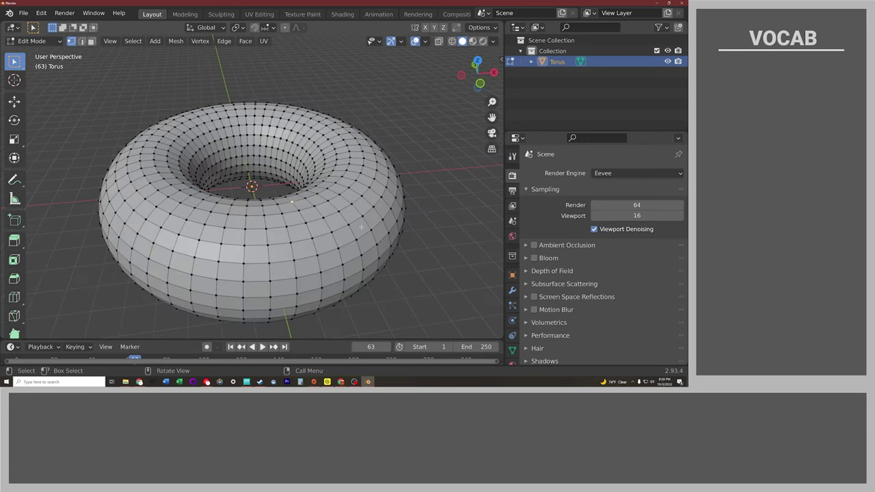
Switch from vertex to Edge select mode
mouse_move(361, 236)
middle_down()
mouse_move(155, 162)
mouse_move(164, 182)
mouse_move(240, 231)
middle_up()
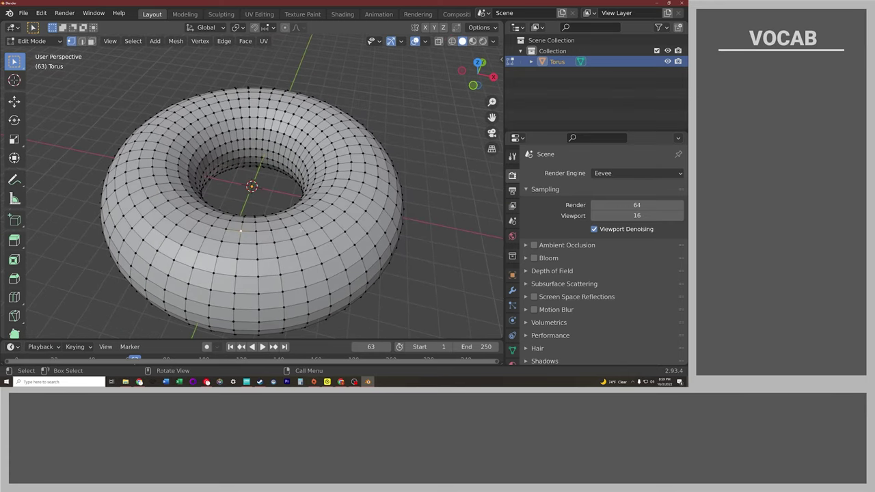
click(81, 41)
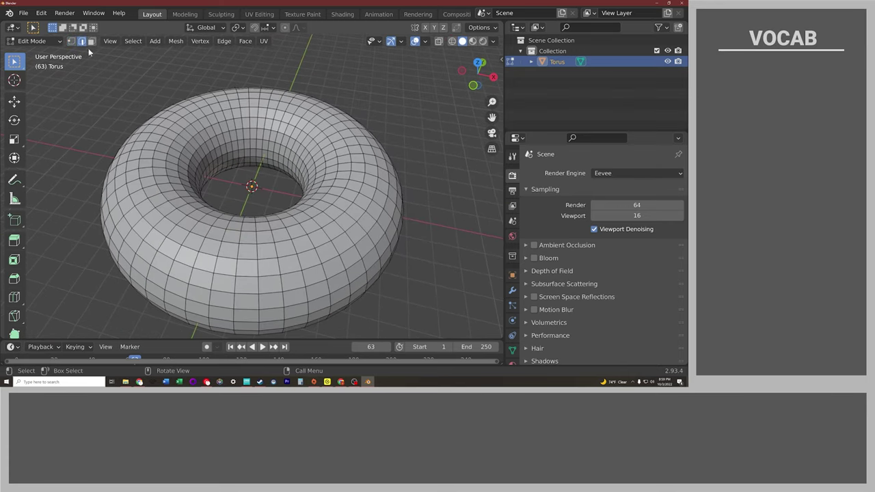
mouse_move(90, 55)
middle_down()
mouse_move(232, 169)
mouse_move(208, 205)
middle_up()
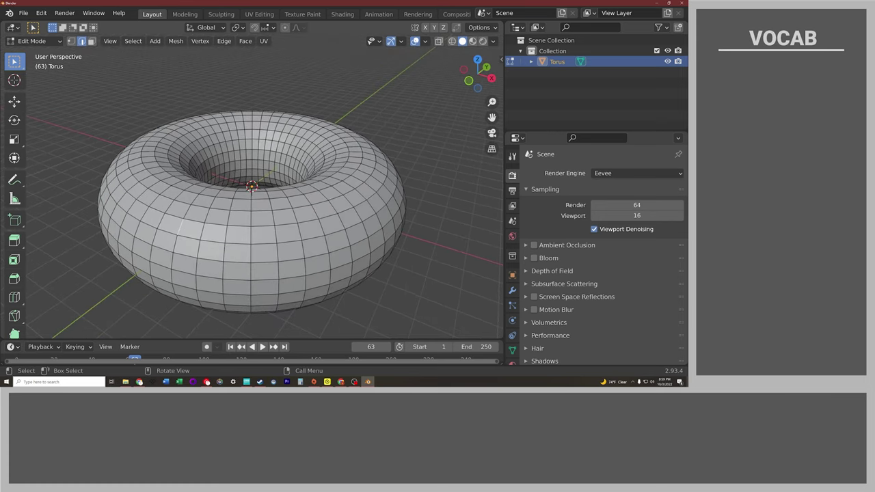
Trial-move the selected mesh piece with G, then undo the move
middle_drag(179, 226, 148, 251)
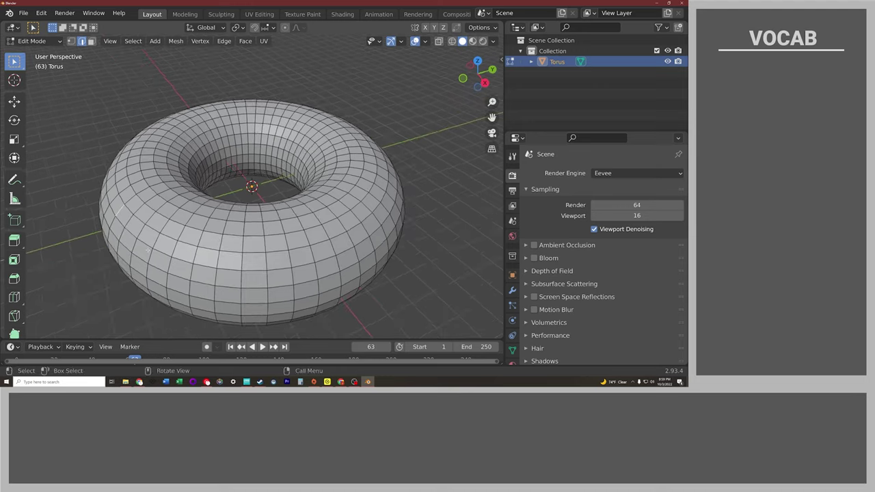
key(g)
click(129, 205)
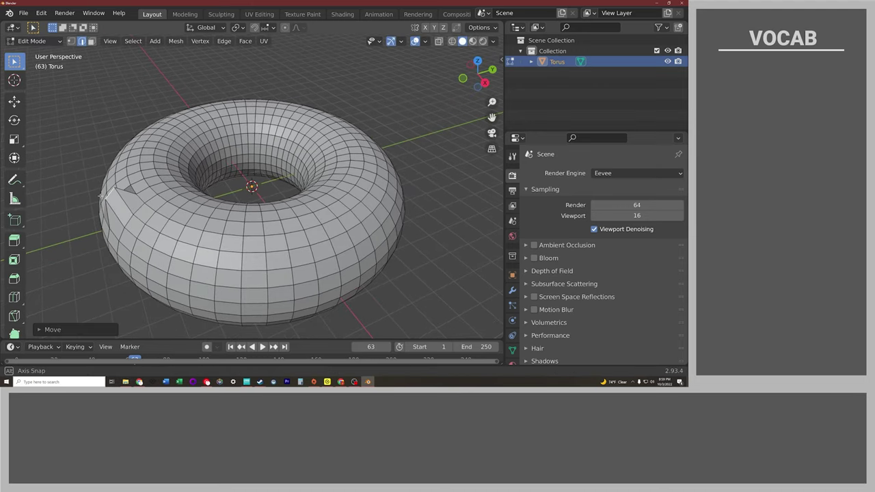
mouse_move(129, 205)
middle_down()
mouse_move(226, 153)
mouse_move(229, 225)
middle_up()
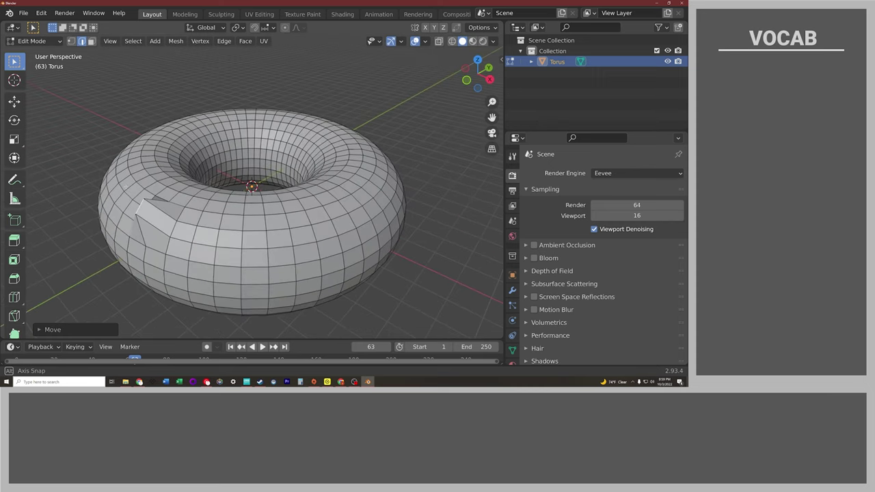
key(ctrl+z)
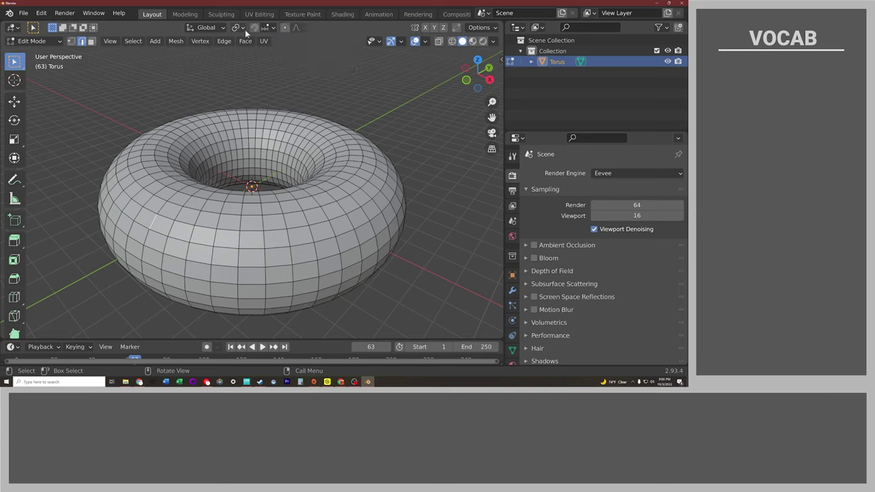
Turn on proportional editing with Smooth falloff
click(284, 28)
click(302, 28)
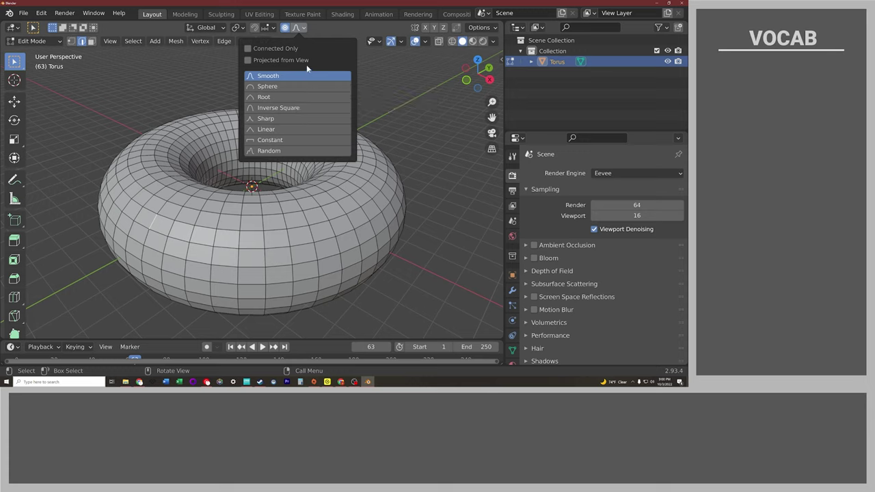
click(298, 29)
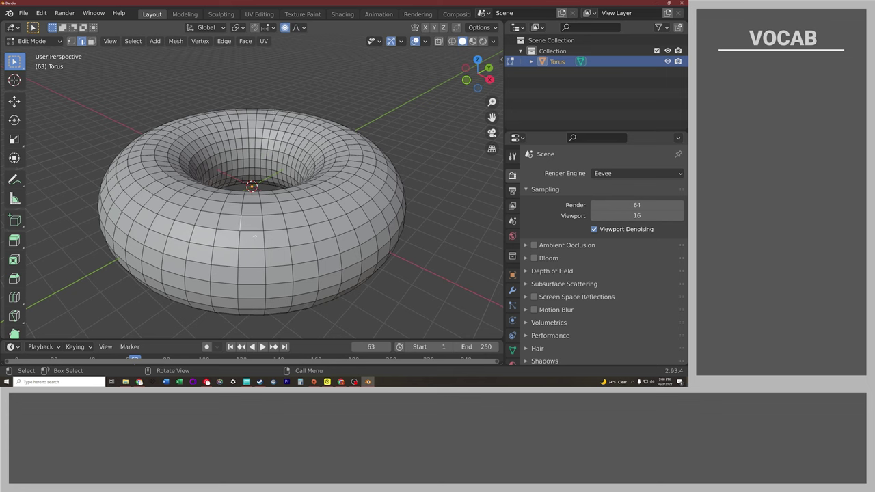
Pull out a wide smooth bulge on the rim after enlarging the proportional influence
middle_drag(255, 236, 240, 244)
key(g)
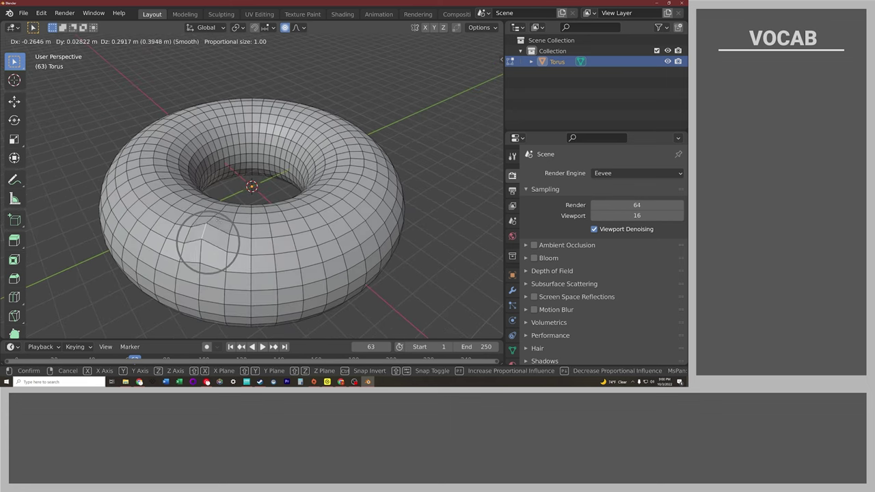
scroll(221, 223, down, 4)
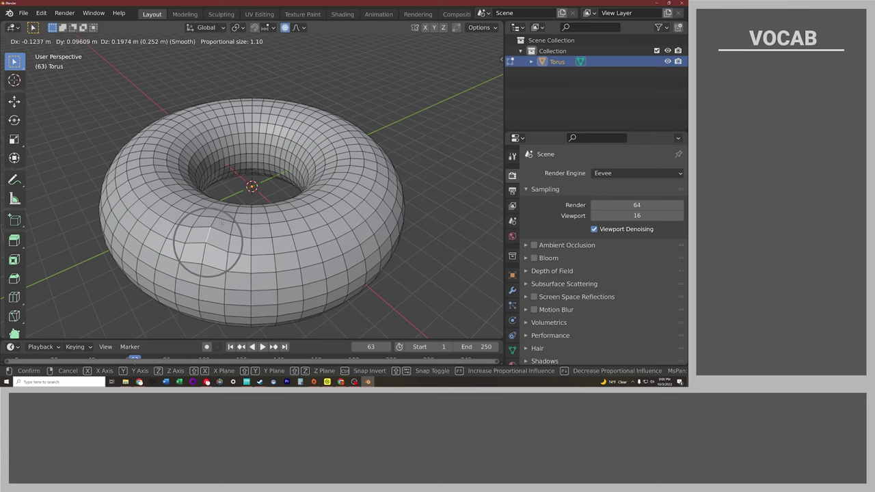
key(Escape)
middle_drag(208, 222, 185, 200)
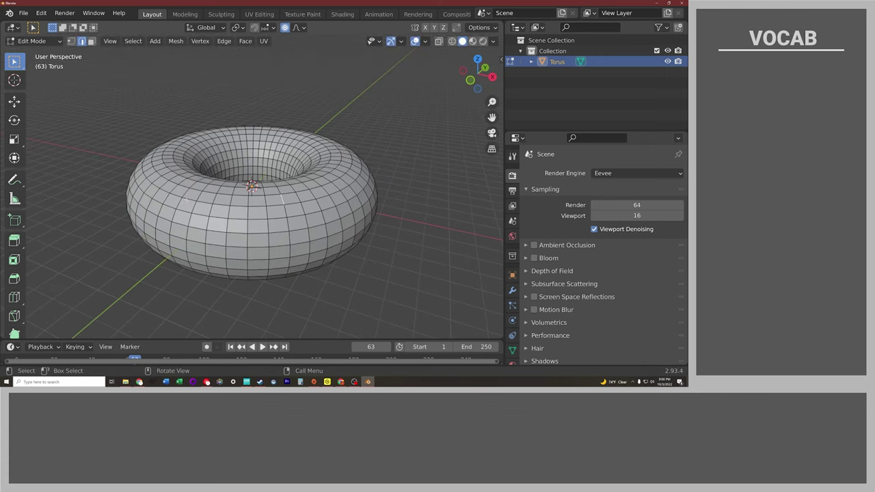
key(g)
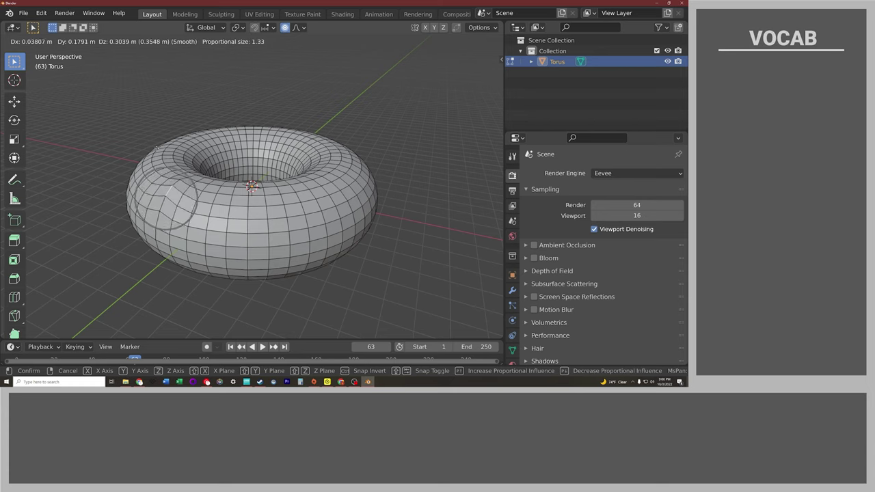
scroll(158, 149, down, 3)
scroll(158, 149, down, 2)
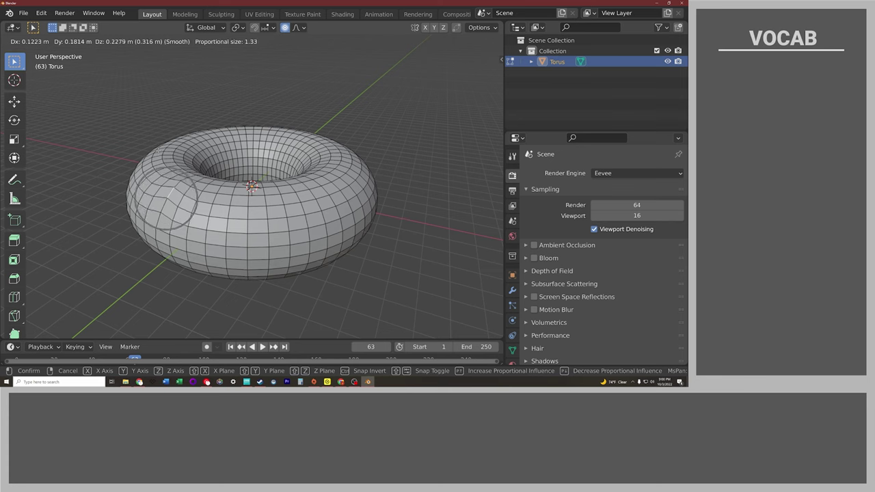
scroll(154, 144, down, 4)
scroll(152, 140, down, 4)
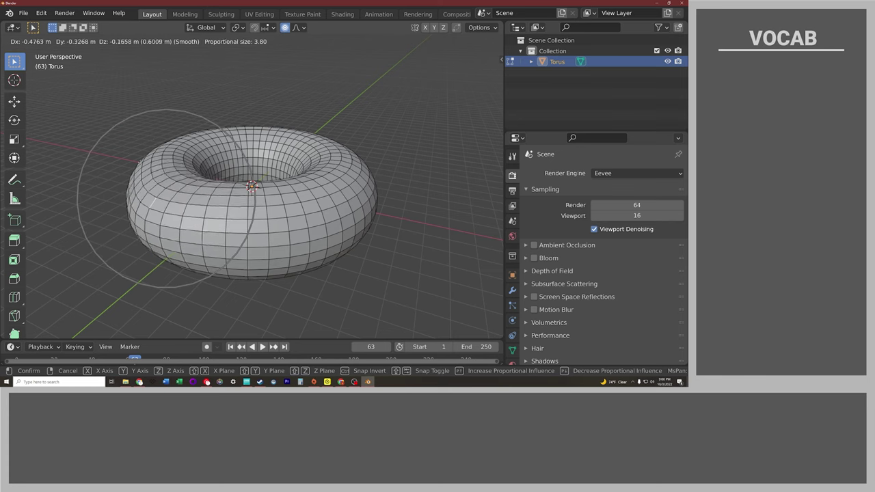
click(121, 155)
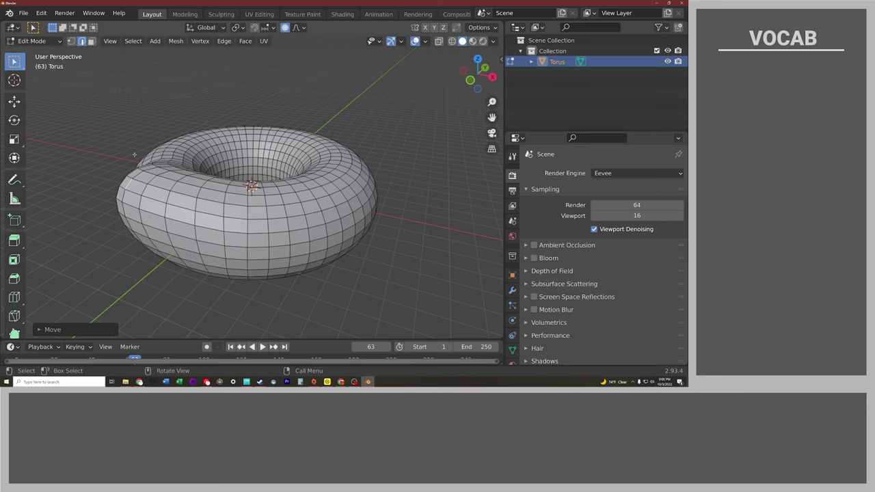
Move the deformed area again to add a second bulge
mouse_move(120, 156)
middle_down()
mouse_move(111, 175)
mouse_move(316, 184)
middle_up()
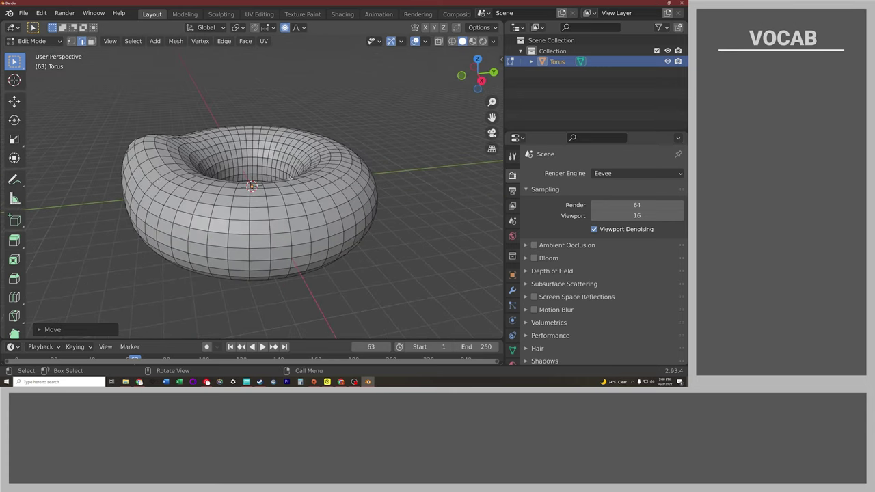
key(g)
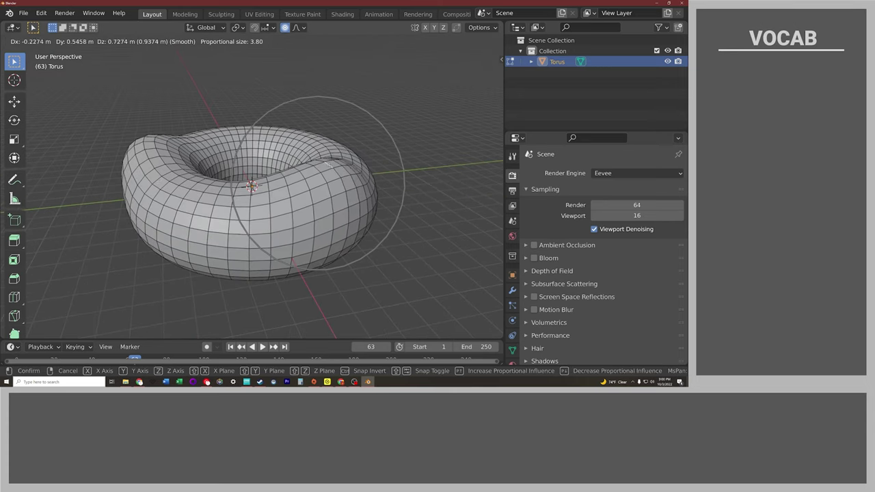
click(317, 183)
mouse_move(316, 183)
middle_down()
mouse_move(219, 167)
mouse_move(295, 190)
middle_up()
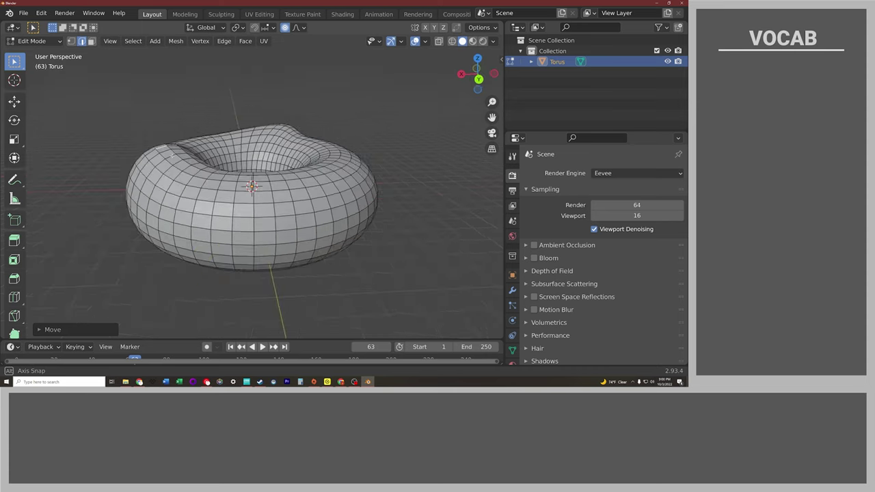
key(ctrl+z)
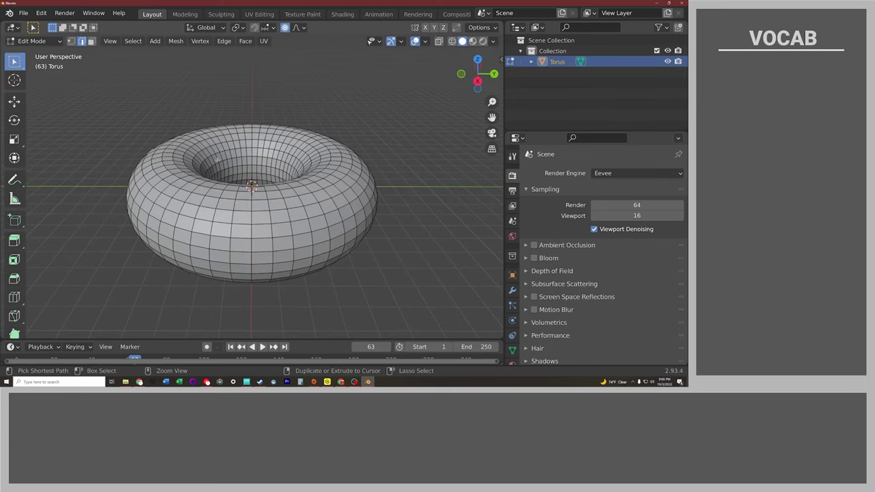
middle_drag(295, 191, 251, 208)
scroll(250, 207, up, 3)
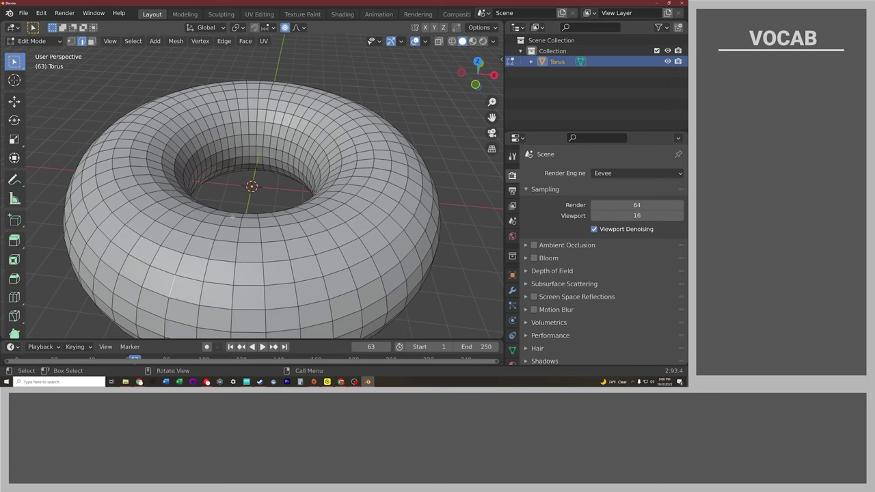
middle_drag(252, 228, 151, 262)
scroll(151, 262, down, 2)
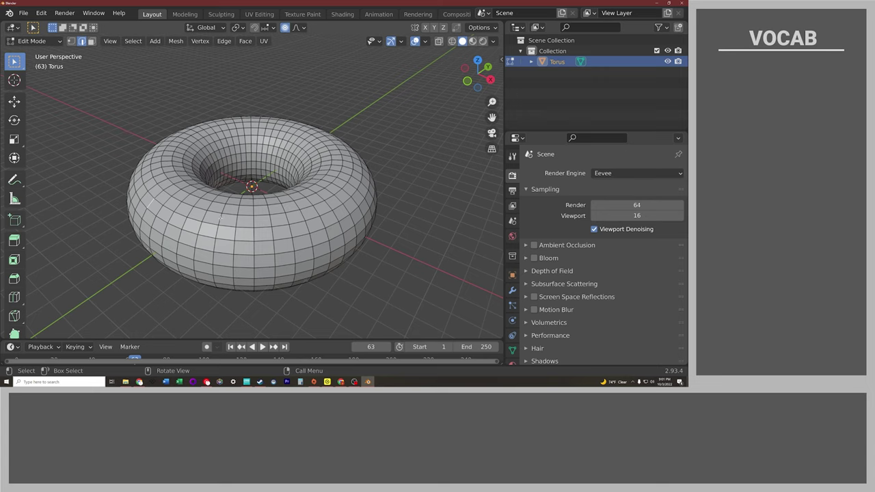
middle_drag(204, 204, 254, 202)
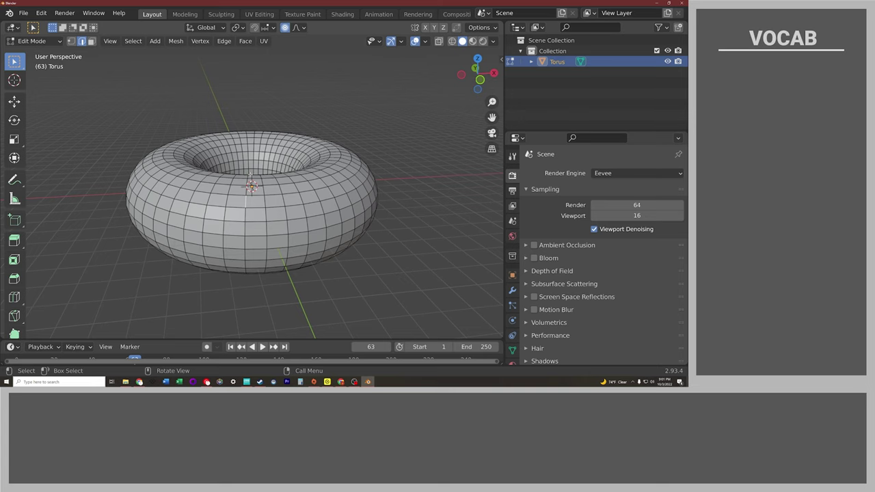
middle_drag(256, 247, 257, 168)
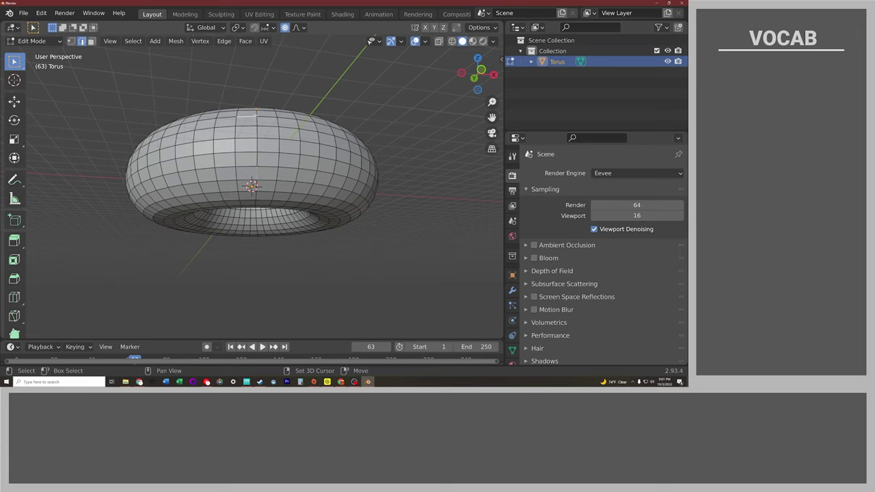
Select a vertical edge path across the side of the torus
ctrl+click(257, 169)
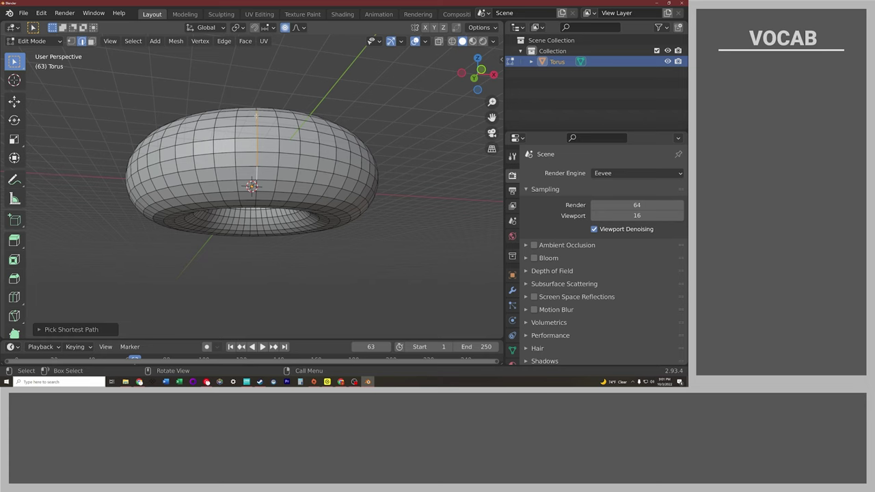
key(ctrl+z)
ctrl+click(256, 190)
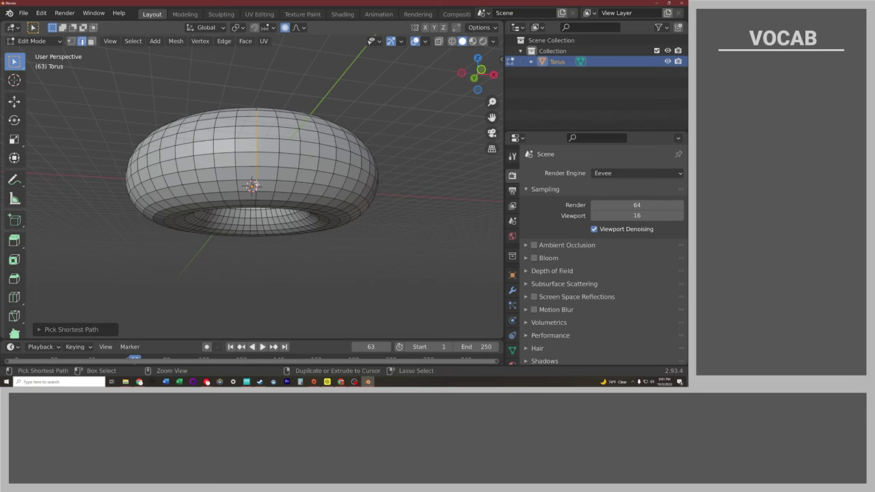
mouse_move(260, 183)
middle_down()
mouse_move(280, 145)
mouse_move(276, 129)
mouse_move(401, 307)
mouse_move(383, 301)
middle_up()
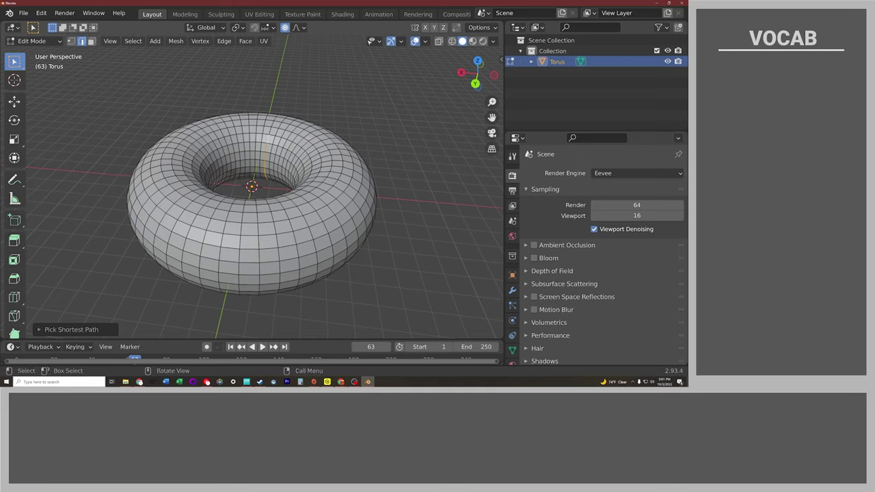
middle_drag(266, 176, 233, 171)
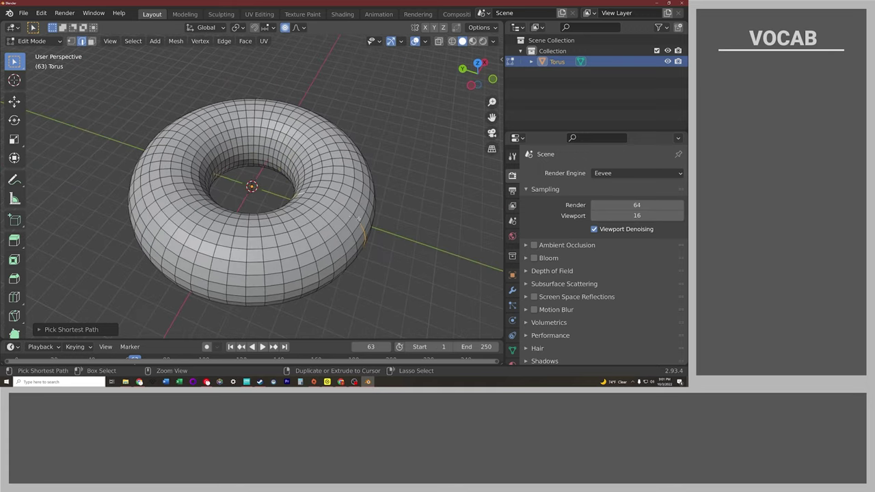
middle_drag(358, 219, 259, 194)
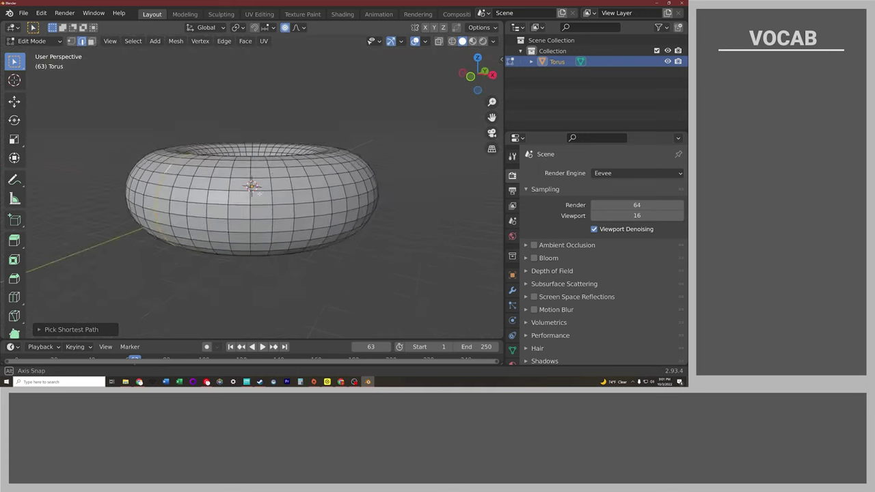
middle_drag(259, 194, 223, 201)
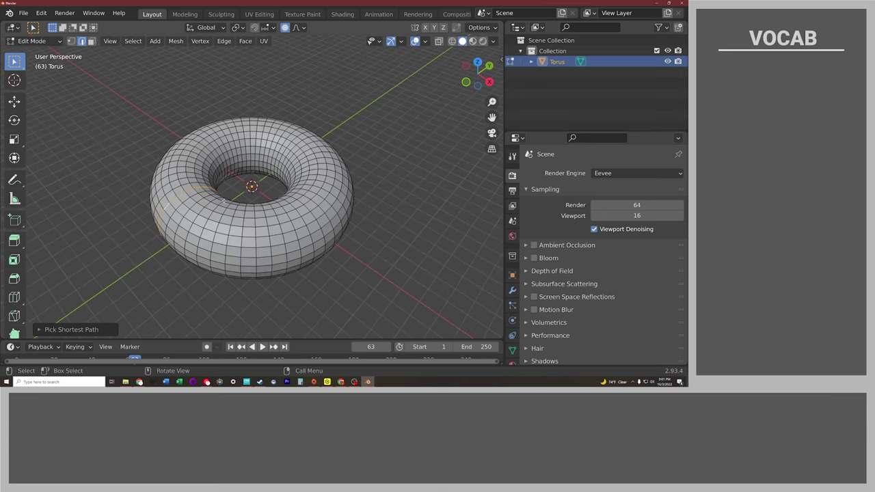
Pull the selected loop slightly outward with a resized smooth falloff circle
key(g)
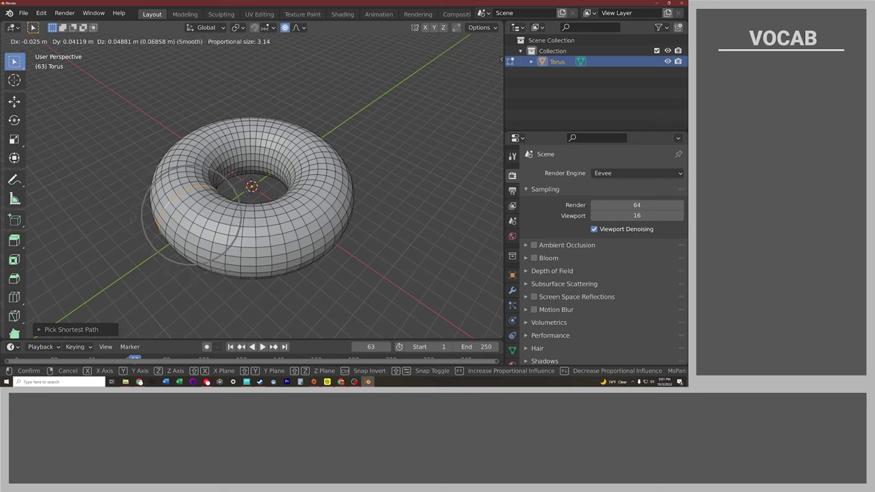
scroll(218, 199, down, 3)
scroll(184, 216, down, 2)
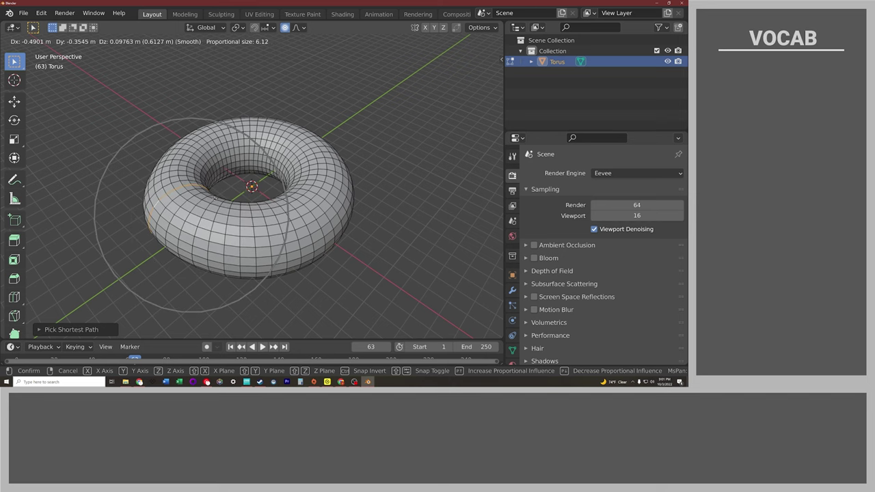
scroll(226, 197, up, 5)
scroll(236, 194, up, 3)
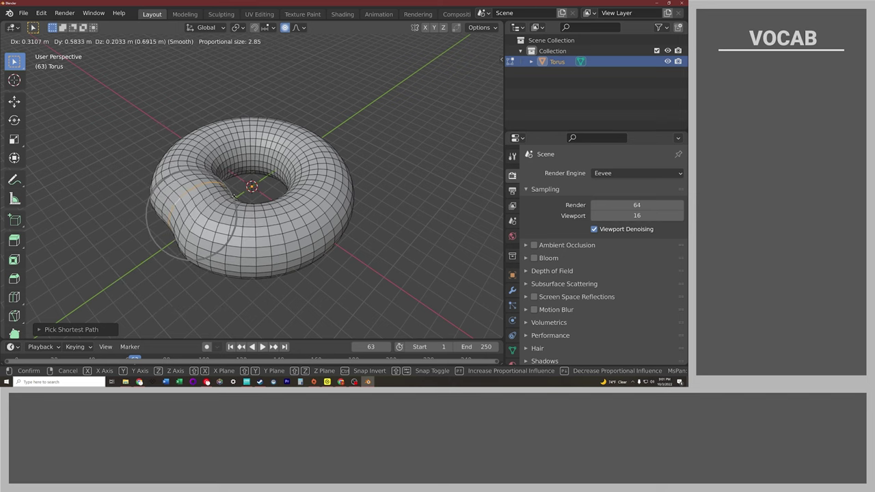
scroll(229, 198, down, 2)
scroll(226, 200, down, 2)
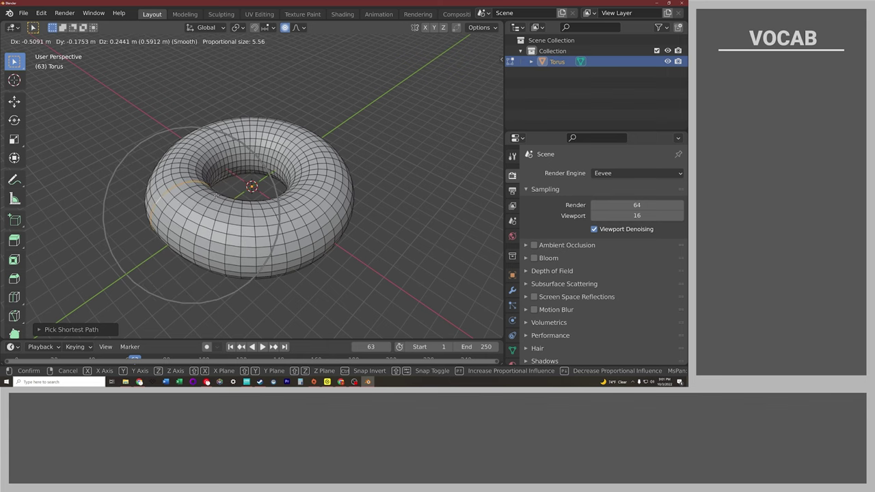
click(216, 195)
mouse_move(216, 195)
middle_down()
mouse_move(200, 226)
mouse_move(282, 206)
middle_up()
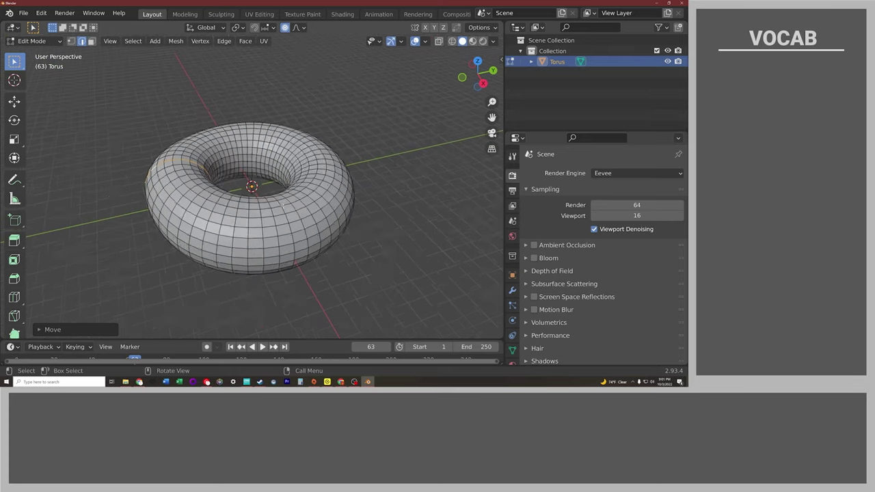
scroll(283, 205, up, 3)
Select an edge path around the torus, discarding an accidental extended selection
mouse_move(283, 205)
middle_down()
mouse_move(205, 160)
mouse_move(212, 137)
middle_up()
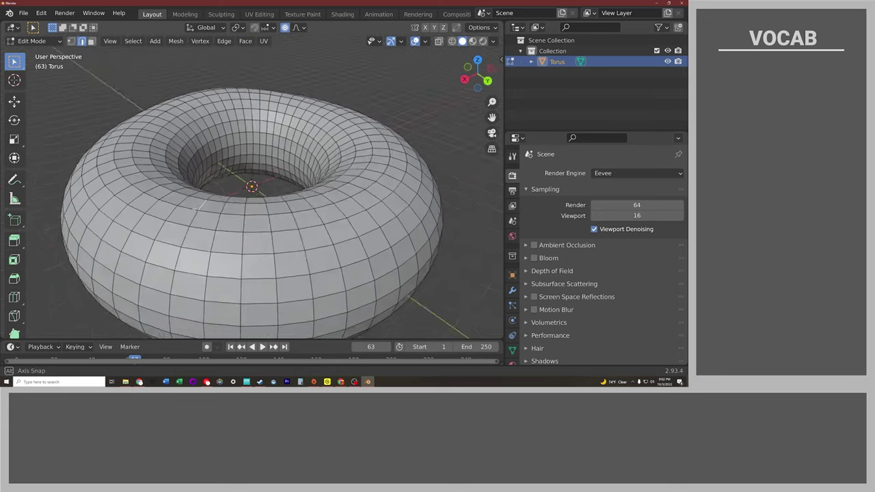
middle_drag(197, 208, 296, 173)
ctrl+click(324, 201)
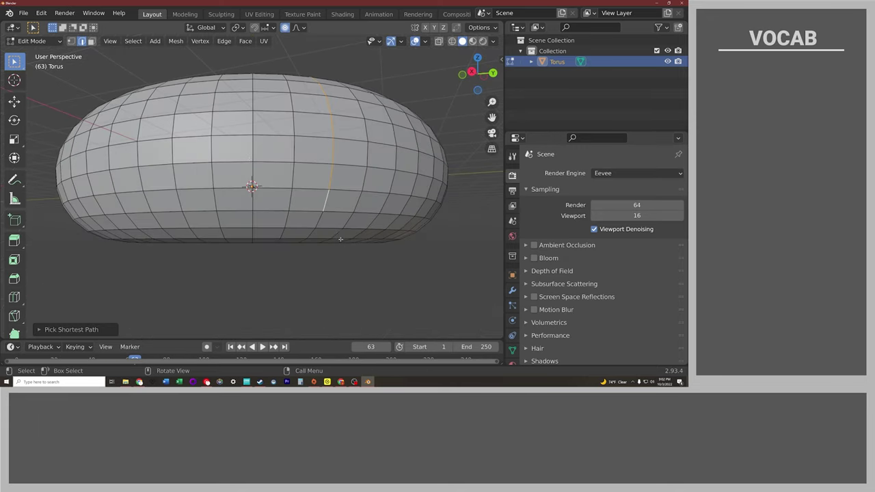
middle_drag(324, 201, 367, 197)
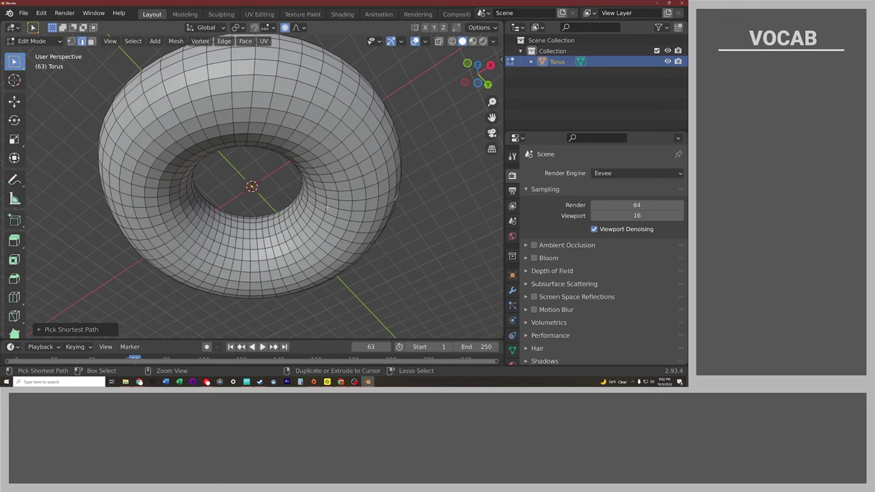
middle_drag(322, 202, 372, 290)
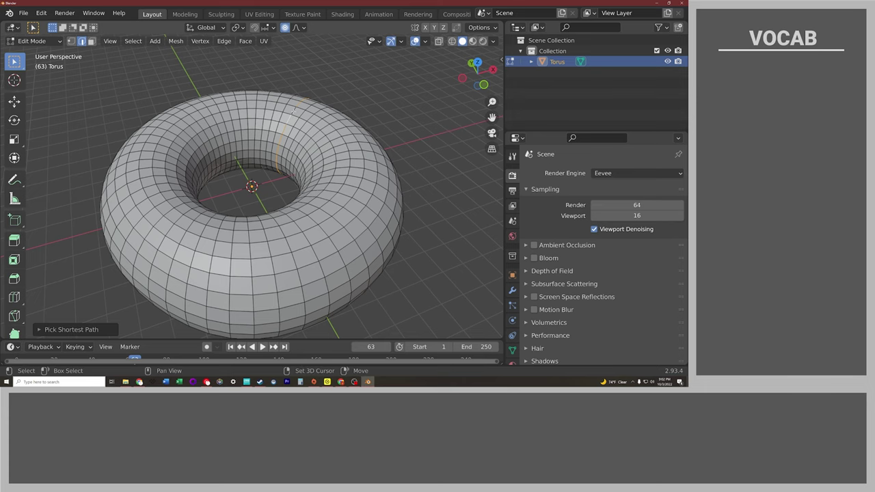
middle_drag(253, 206, 287, 191)
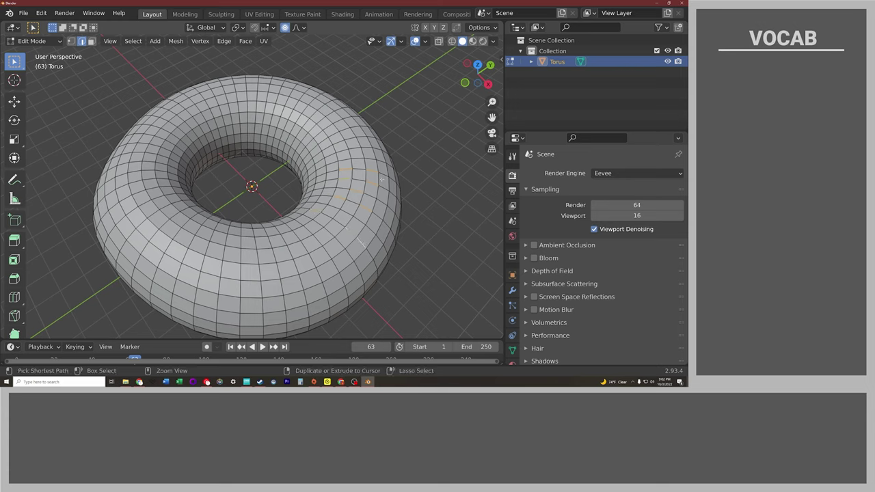
ctrl+click(362, 240)
key(ctrl+z)
mouse_move(383, 176)
middle_down()
mouse_move(270, 175)
mouse_move(251, 203)
middle_up()
middle_drag(257, 235, 205, 233)
scroll(185, 231, down, 3)
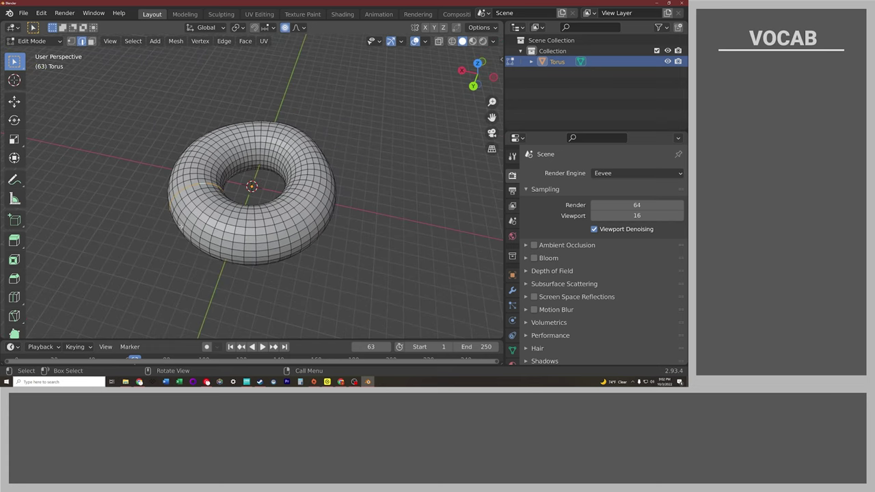
Scale the loop up about 1.19 at proportional size 5.56, then deselect and pick a new loop
key(s)
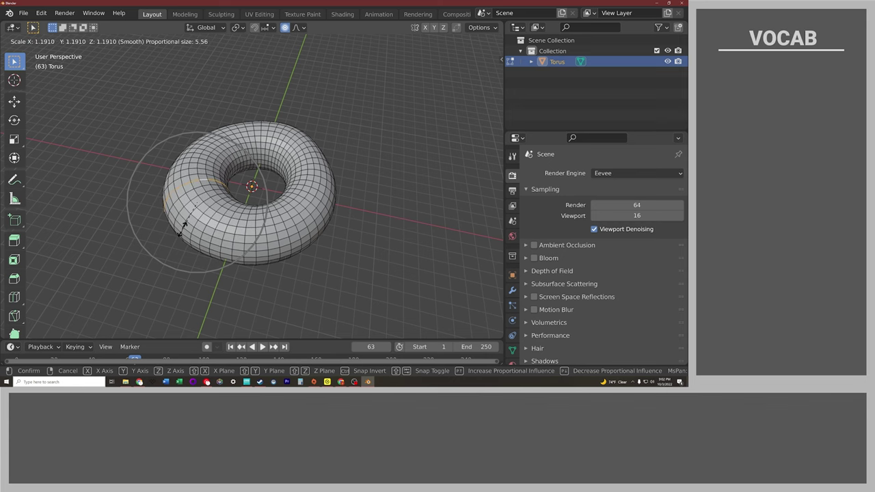
click(182, 229)
drag(474, 74, 469, 86)
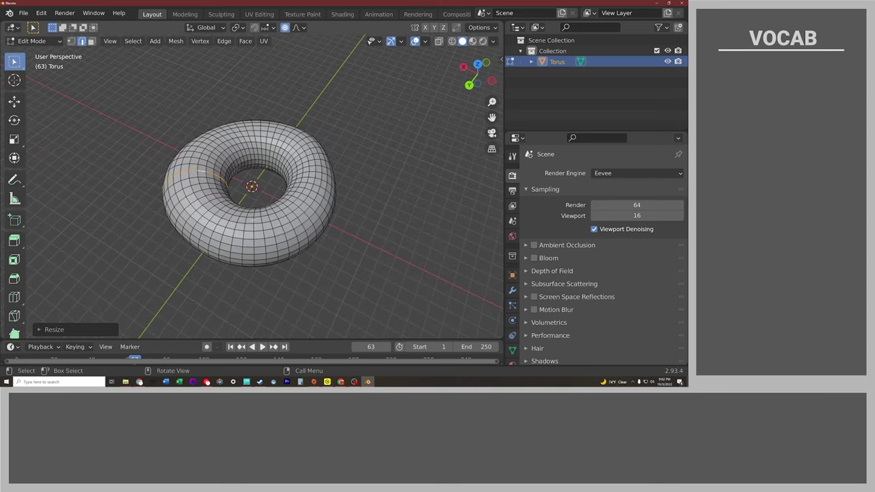
key(alt+a)
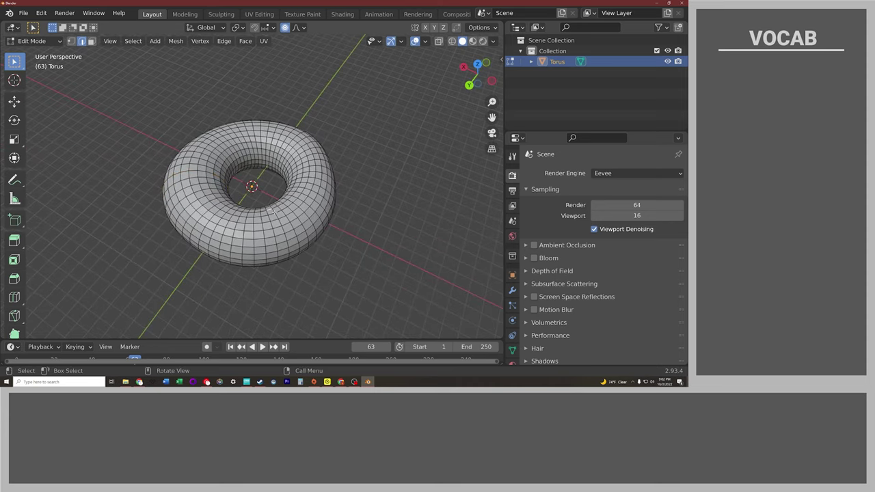
mouse_move(296, 246)
middle_down()
mouse_move(272, 218)
mouse_move(324, 187)
mouse_move(392, 298)
mouse_move(337, 242)
middle_up()
ctrl+click(267, 224)
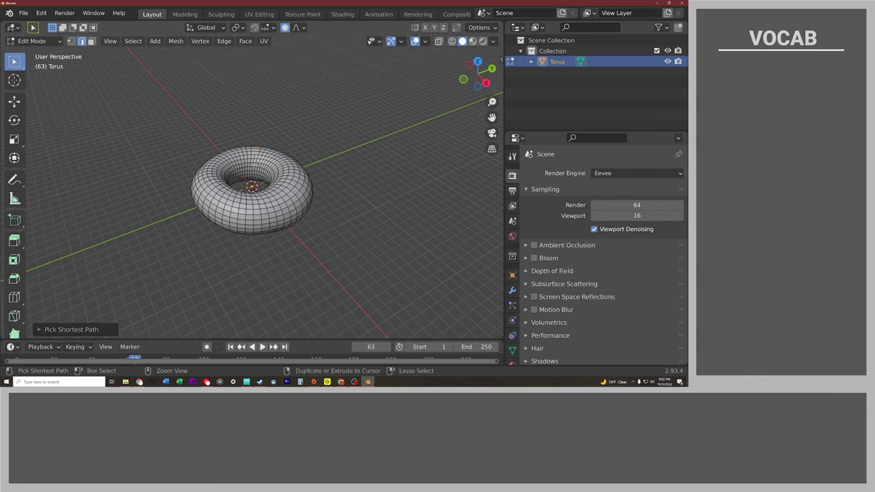
Nudge the selected edge loop sideways and rescale it with soft falloff
scroll(252, 198, up, 3)
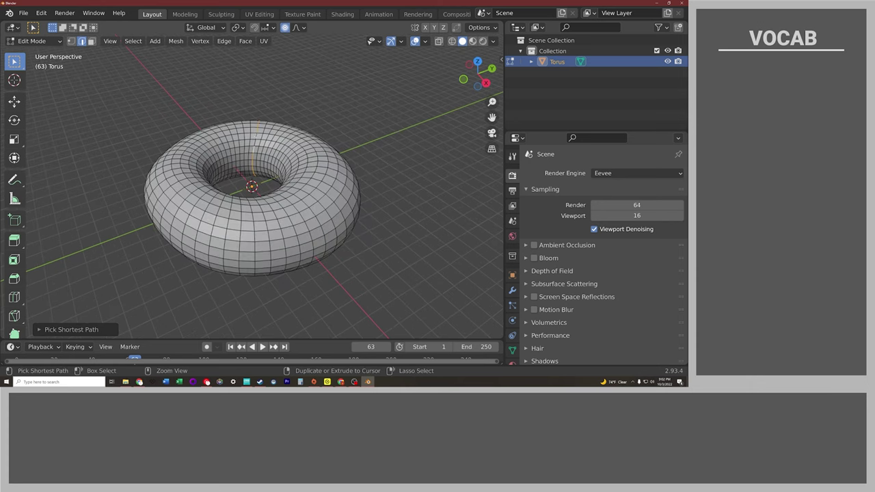
middle_drag(253, 198, 227, 175)
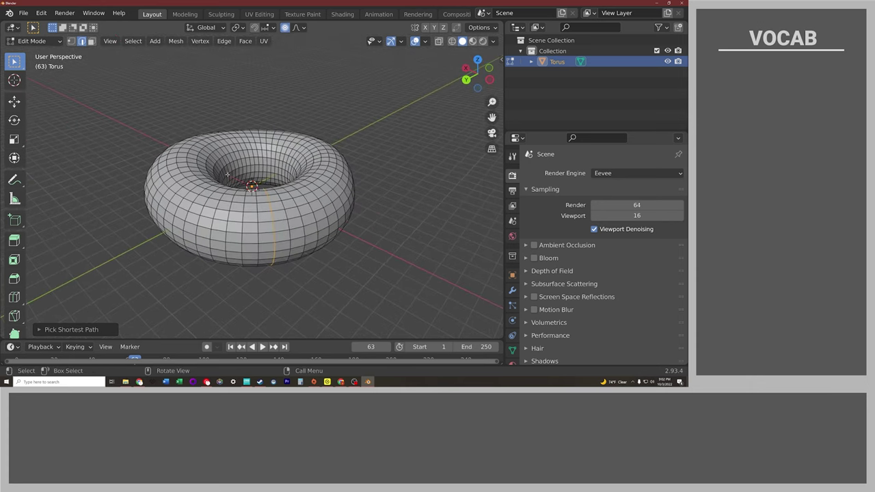
key(g)
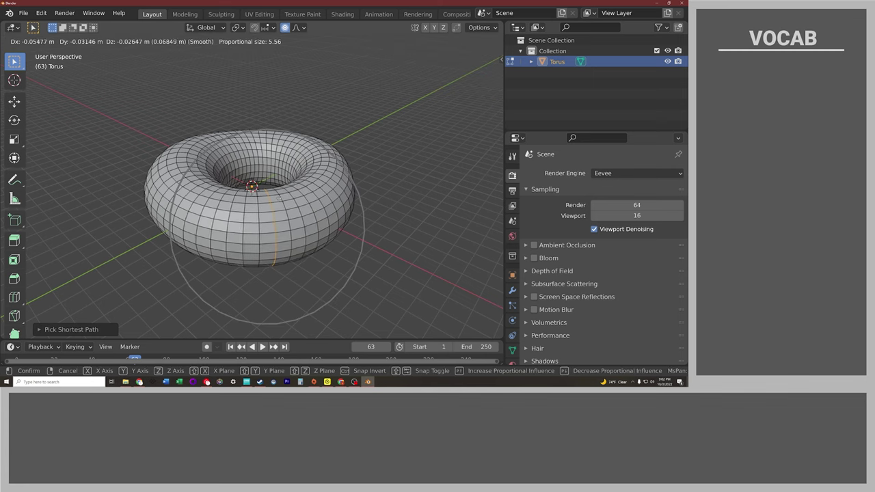
click(285, 198)
key(s)
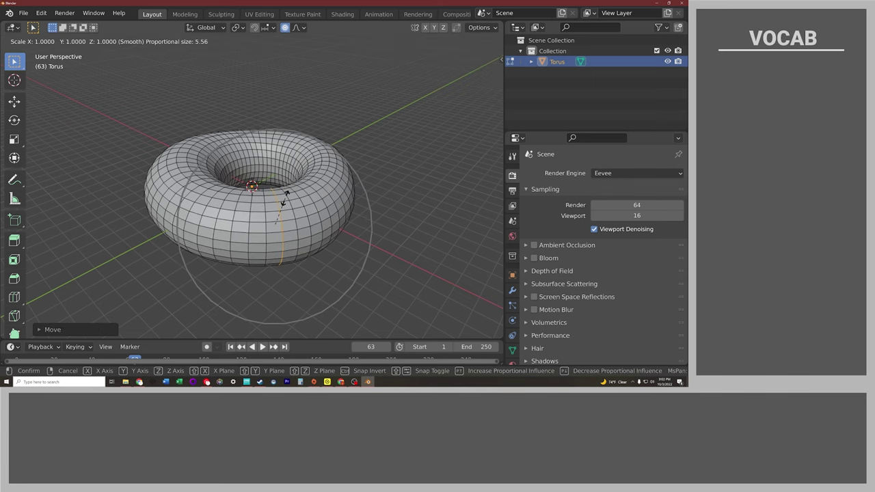
click(286, 199)
Shrink another edge loop to about 0.95 with soft falloff, then clear it
mouse_move(286, 200)
middle_down()
mouse_move(269, 220)
mouse_move(164, 242)
mouse_move(247, 221)
mouse_move(258, 158)
mouse_move(471, 260)
middle_up()
ctrl+click(247, 228)
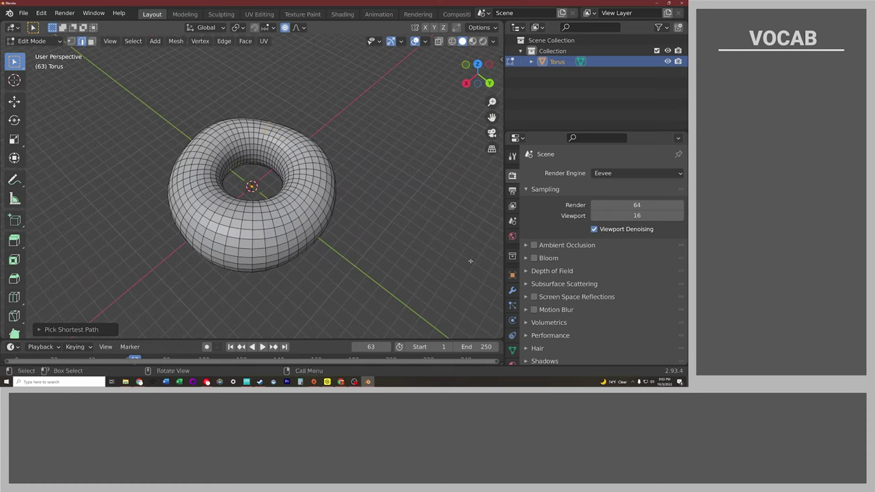
middle_drag(253, 186, 258, 187)
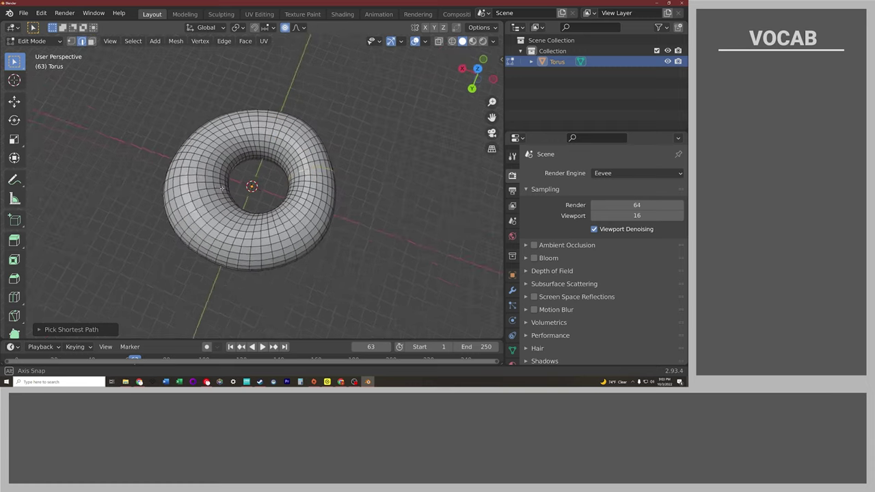
key(s)
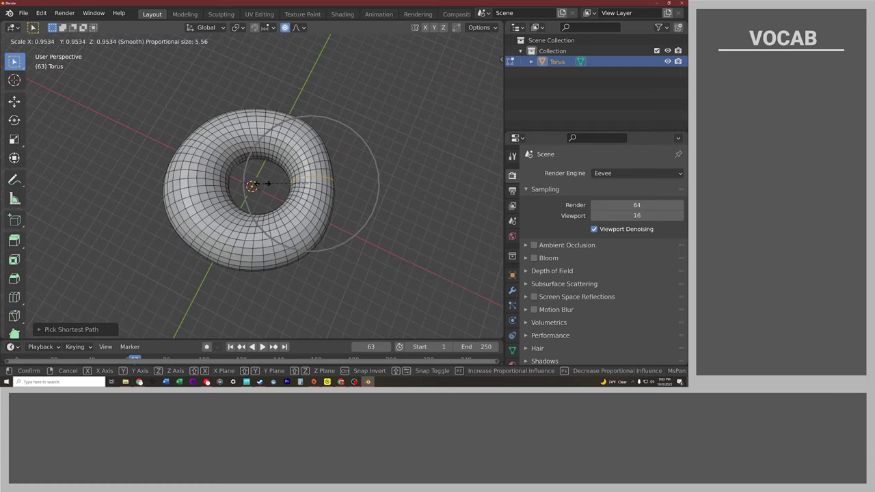
click(259, 184)
mouse_move(252, 186)
middle_down()
mouse_move(235, 197)
mouse_move(238, 167)
middle_up()
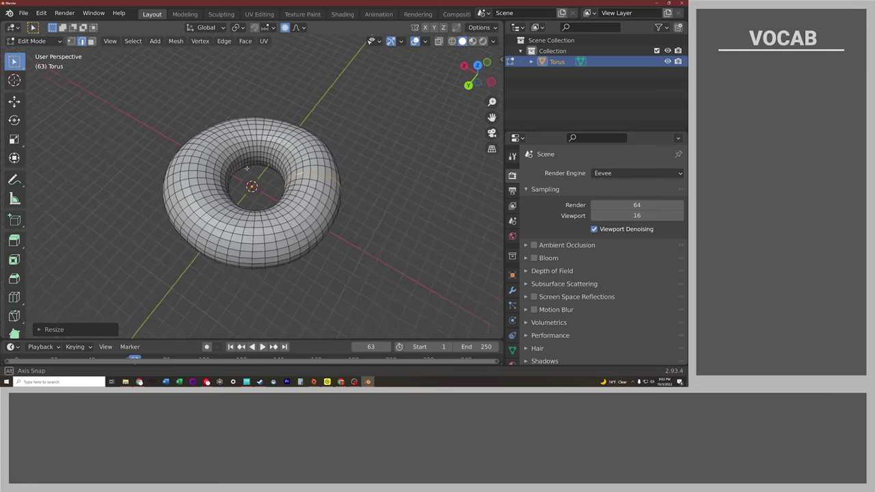
mouse_move(238, 167)
middle_down()
mouse_move(270, 176)
mouse_move(226, 149)
middle_up()
scroll(271, 176, up, 2)
scroll(271, 176, up, 3)
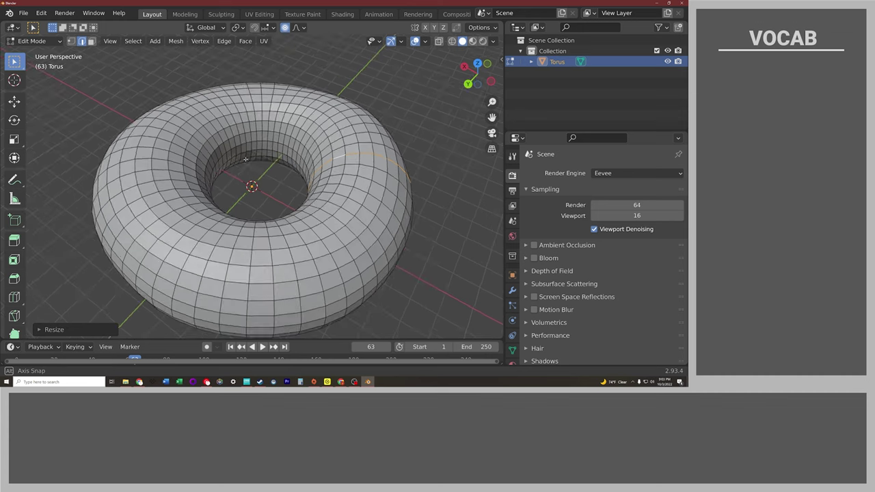
key(ctrl+z)
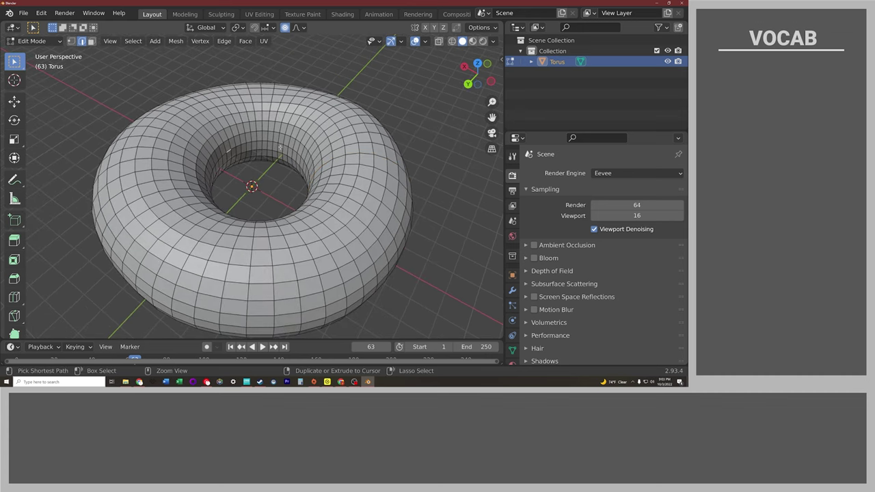
Pull an edge path inside the torus hole with soft falloff
ctrl+click(298, 155)
middle_drag(298, 155, 346, 145)
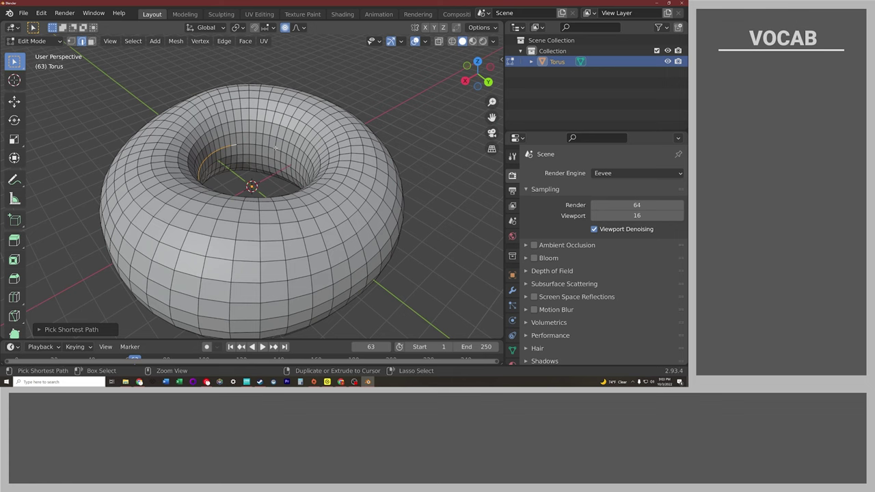
middle_drag(274, 147, 226, 188)
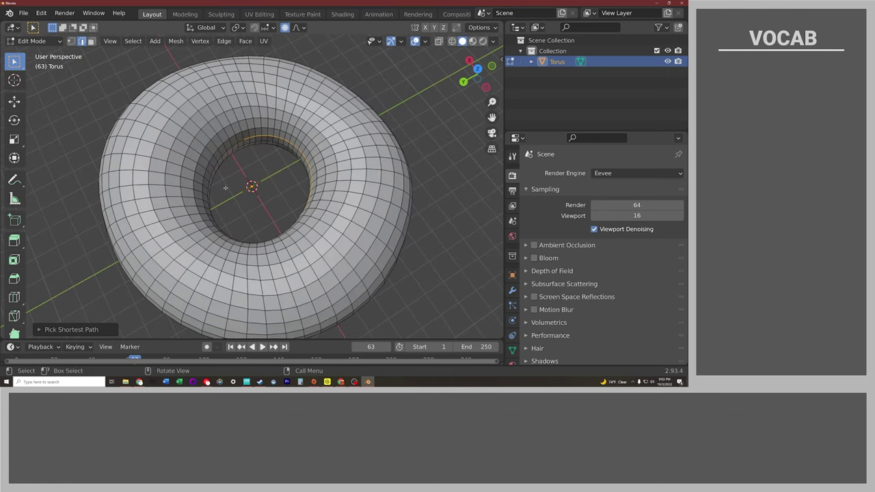
key(g)
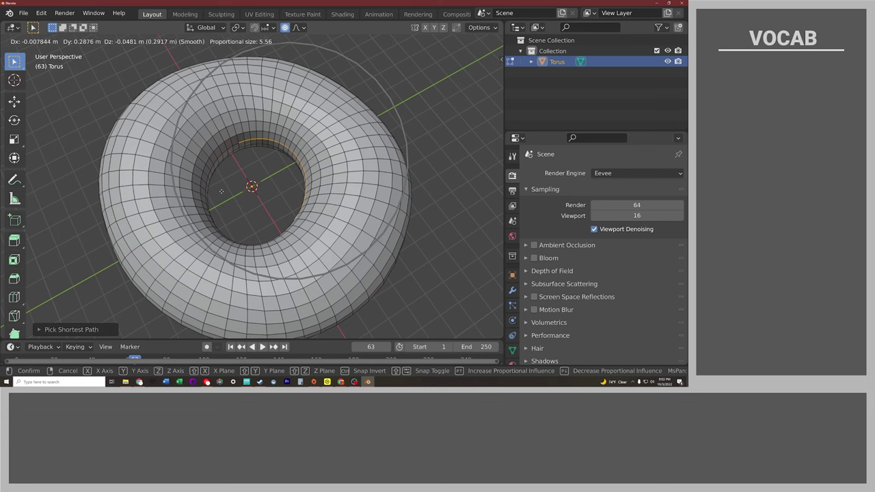
click(221, 191)
key(ctrl+z)
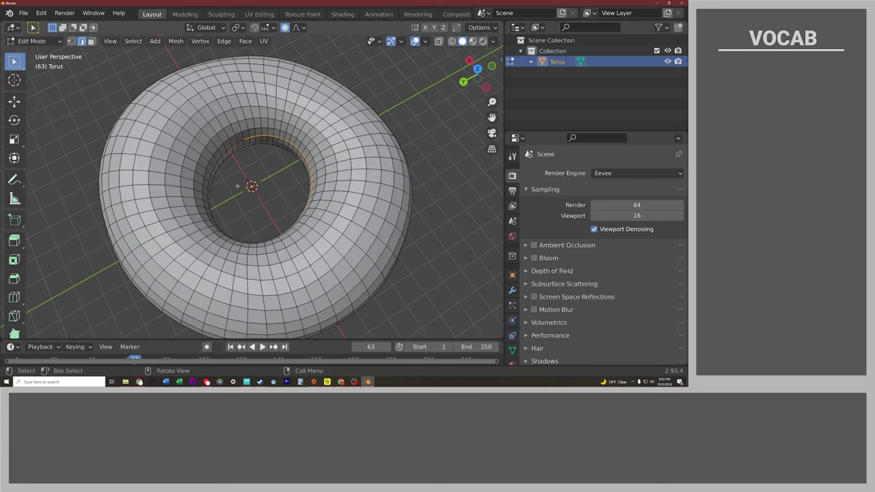
key(g)
scroll(234, 186, up, 5)
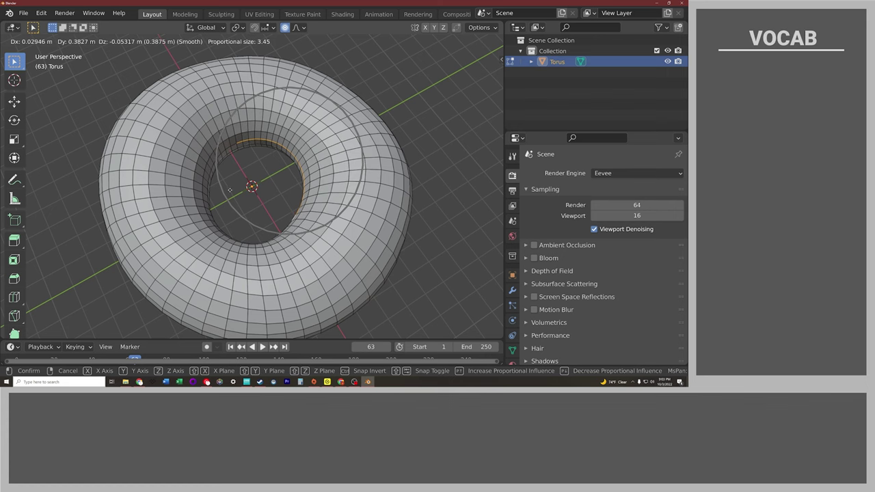
click(230, 189)
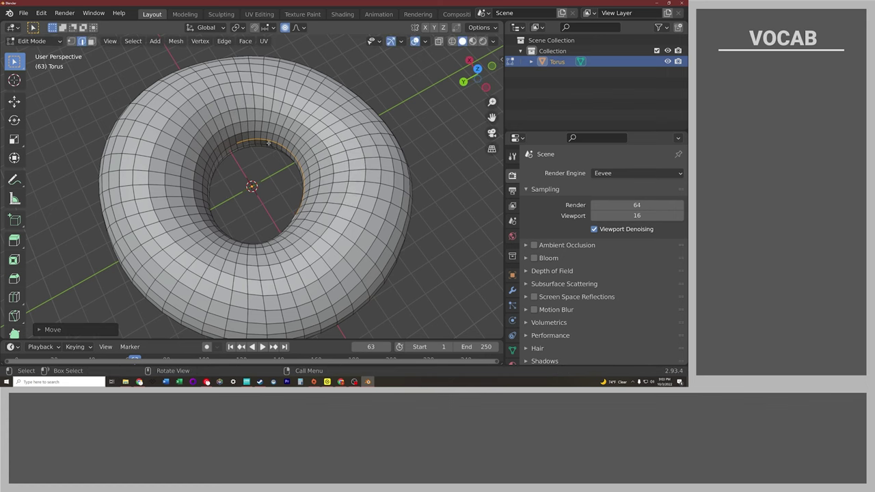
Scale another inner-hole edge path about 1.24 at proportional size 3.45, then zoom out
middle_drag(268, 143, 314, 141)
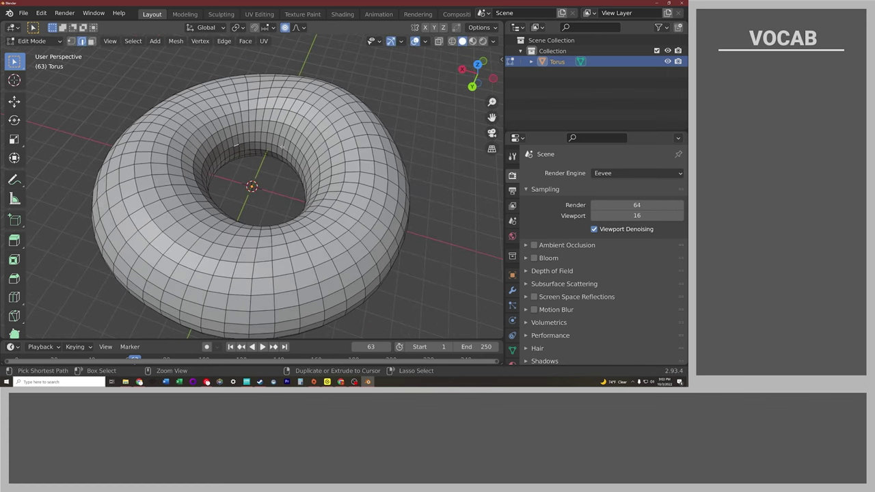
ctrl+click(281, 146)
middle_drag(281, 146, 287, 158)
key(s)
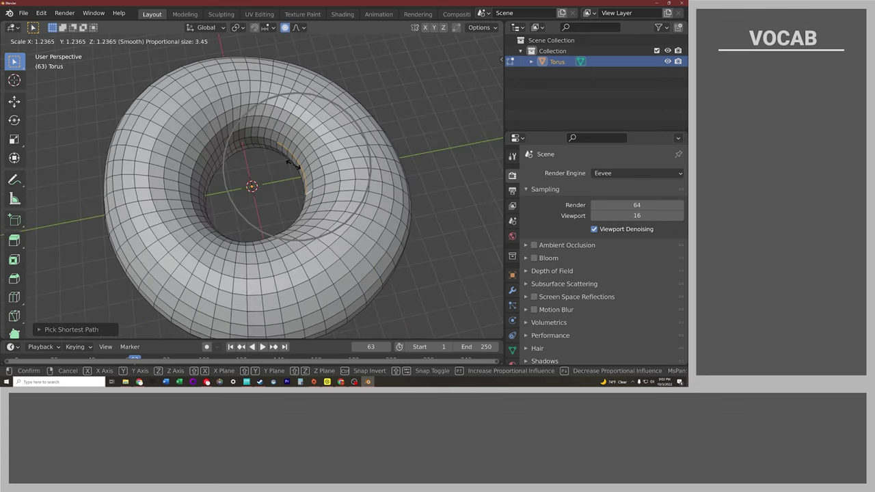
click(293, 161)
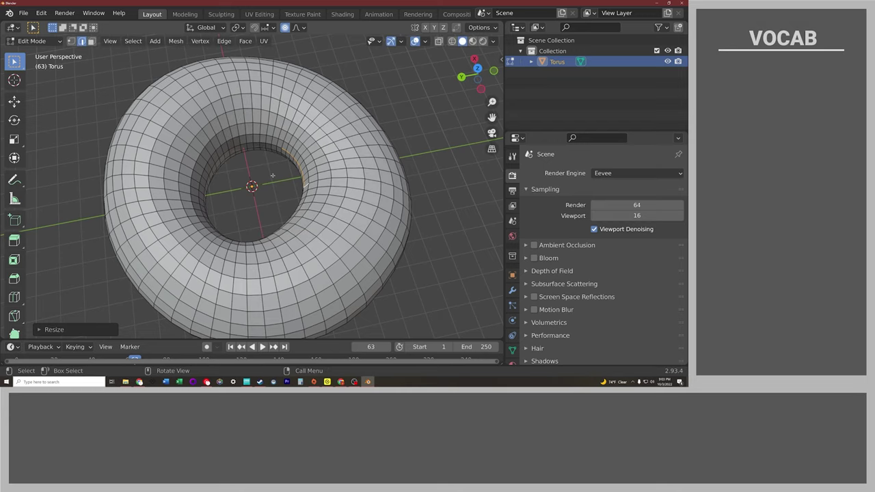
mouse_move(292, 161)
middle_down()
mouse_move(301, 159)
mouse_move(271, 190)
middle_up()
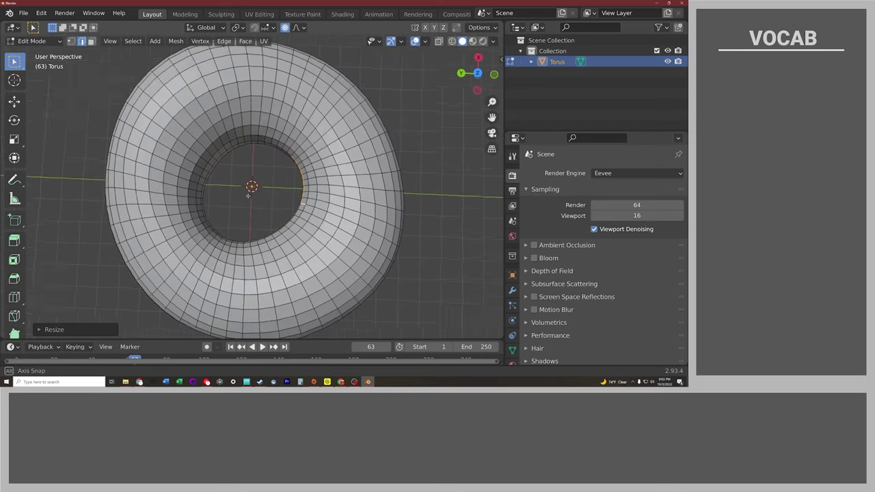
scroll(270, 190, down, 3)
scroll(270, 190, down, 2)
middle_drag(333, 200, 300, 171)
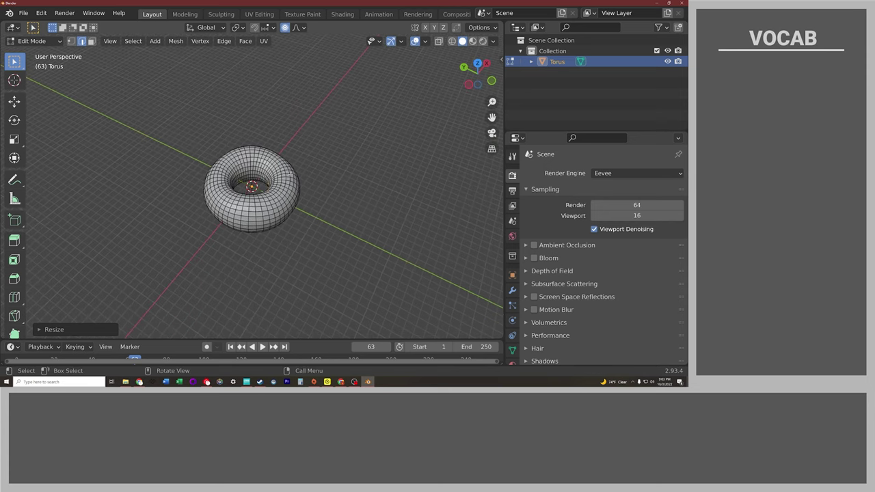
Check the torus from top and low views, then nudge its side vertices with a soft-falloff move
key(Tab)
click(201, 156)
mouse_move(202, 157)
middle_down()
mouse_move(353, 236)
mouse_move(419, 150)
mouse_move(417, 114)
mouse_move(347, 128)
mouse_move(306, 107)
mouse_move(196, 102)
mouse_move(126, 107)
mouse_move(110, 132)
mouse_move(222, 80)
mouse_move(299, 160)
middle_up()
scroll(299, 160, up, 4)
mouse_move(253, 186)
middle_down()
mouse_move(229, 195)
mouse_move(311, 217)
mouse_move(312, 189)
mouse_move(296, 171)
middle_up()
key(Tab)
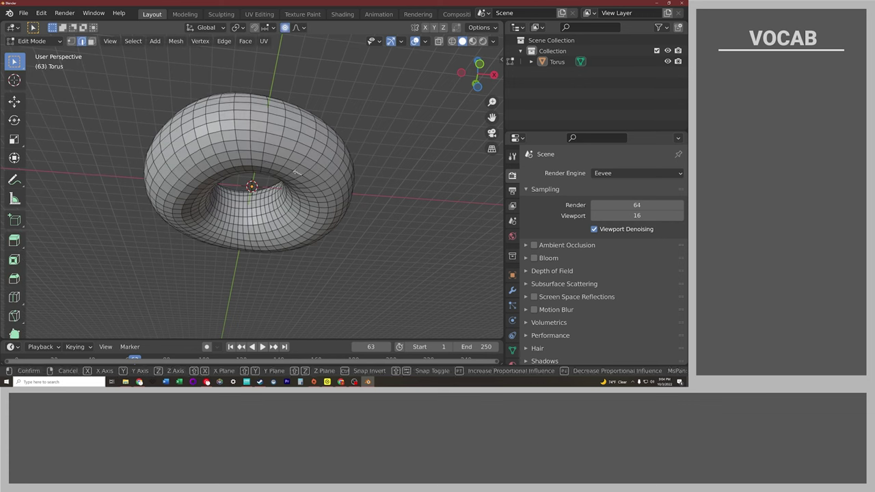
key(g)
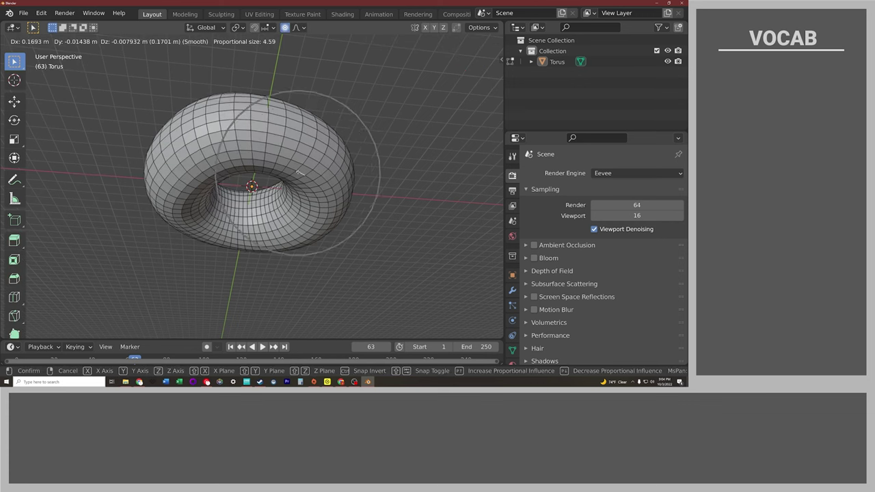
click(296, 185)
mouse_move(296, 184)
middle_down()
mouse_move(294, 200)
mouse_move(235, 201)
middle_up()
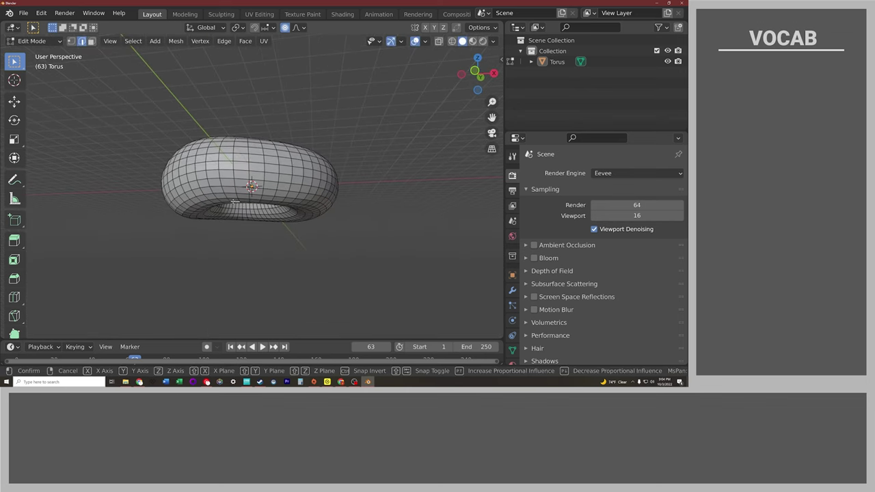
Reshape the torus bottom with several soft-falloff moves from progressively lower angles
key(g)
click(261, 208)
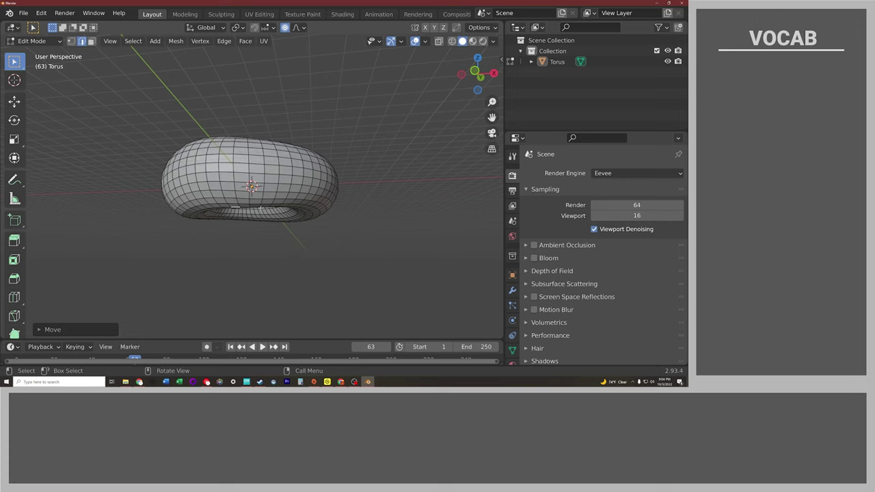
click(306, 209)
key(g)
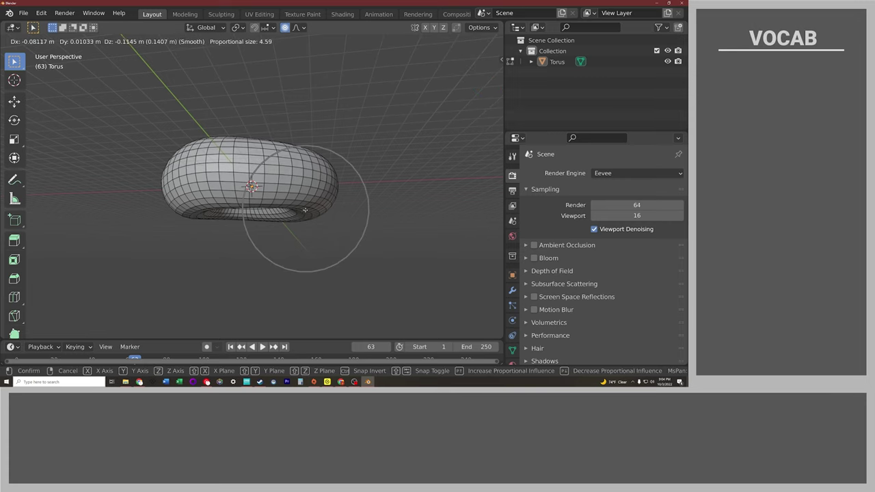
click(303, 212)
mouse_move(303, 213)
middle_down()
mouse_move(305, 231)
mouse_move(326, 224)
mouse_move(254, 221)
mouse_move(284, 216)
middle_up()
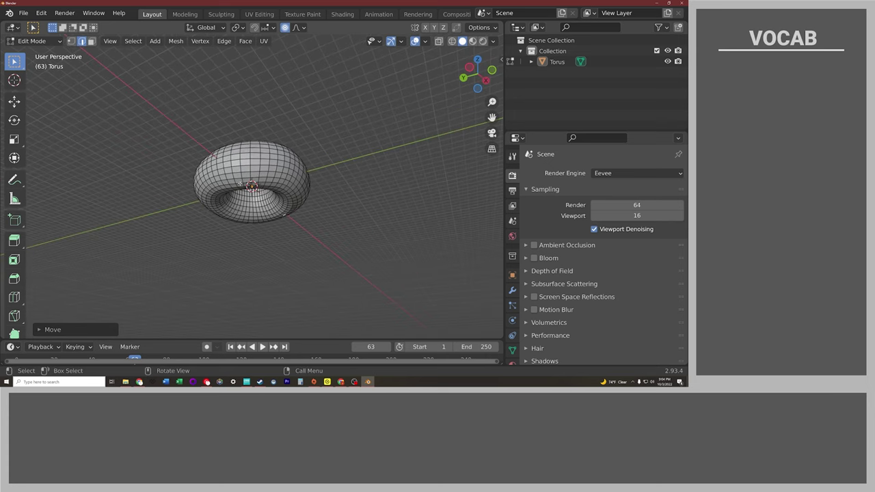
key(g)
click(280, 216)
mouse_move(280, 216)
middle_down()
mouse_move(197, 221)
mouse_move(239, 185)
mouse_move(296, 202)
mouse_move(296, 223)
mouse_move(324, 246)
mouse_move(312, 268)
mouse_move(176, 260)
mouse_move(98, 290)
mouse_move(90, 317)
mouse_move(243, 218)
middle_up()
key(g)
click(295, 201)
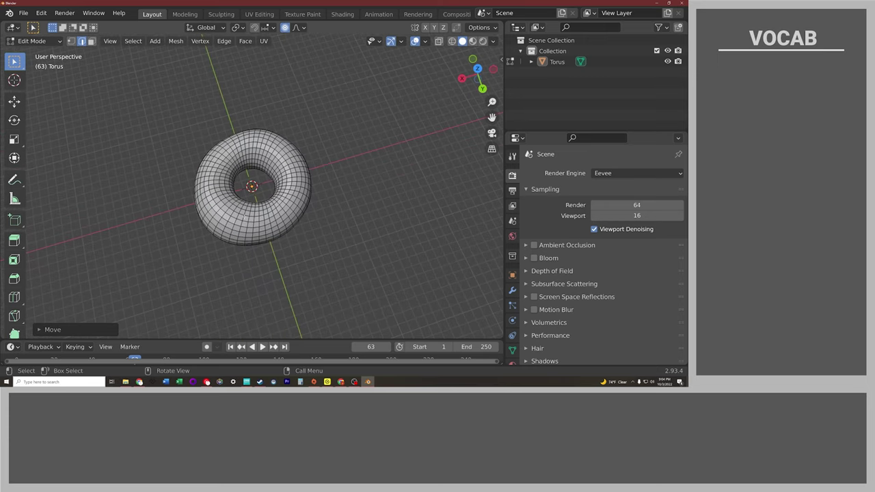
Scale the selected vertices unevenly, then return to Object Mode to view the solid torus
key(s)
click(239, 221)
key(Tab)
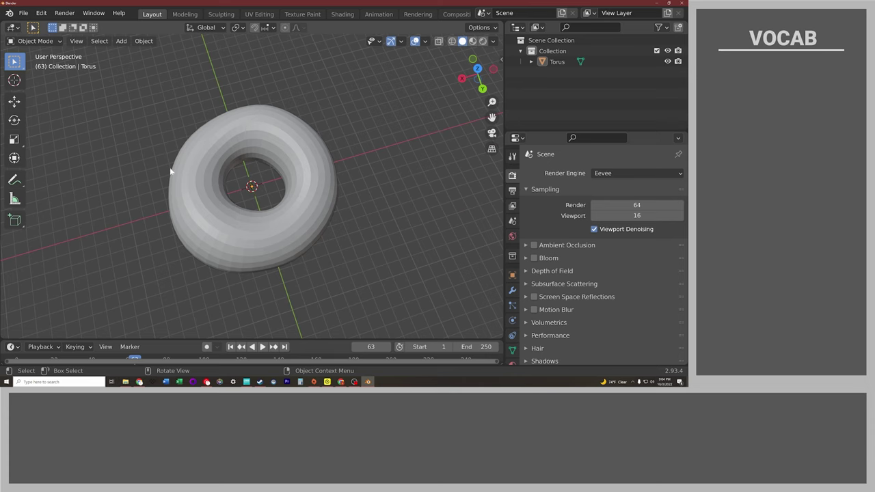
mouse_move(153, 202)
middle_down()
mouse_move(200, 155)
mouse_move(275, 112)
mouse_move(304, 134)
mouse_move(271, 137)
mouse_move(189, 172)
mouse_move(231, 217)
mouse_move(331, 133)
mouse_move(294, 96)
mouse_move(280, 96)
mouse_move(248, 107)
mouse_move(208, 157)
mouse_move(153, 189)
mouse_move(110, 180)
mouse_move(125, 157)
mouse_move(189, 130)
mouse_move(243, 125)
middle_up()
Inspect the torus from around its hole and open the viewport View menu
mouse_move(331, 202)
middle_down()
mouse_move(210, 237)
mouse_move(302, 202)
middle_up()
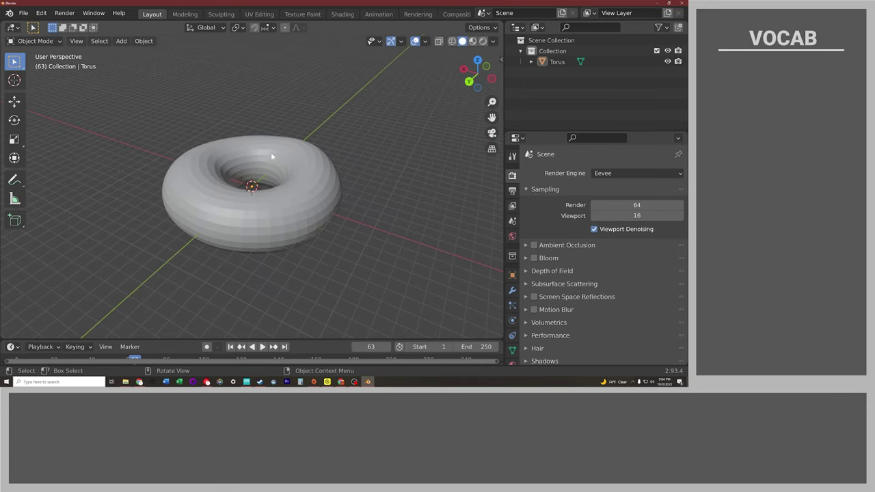
mouse_move(271, 152)
middle_down()
mouse_move(268, 215)
mouse_move(319, 183)
mouse_move(299, 194)
middle_up()
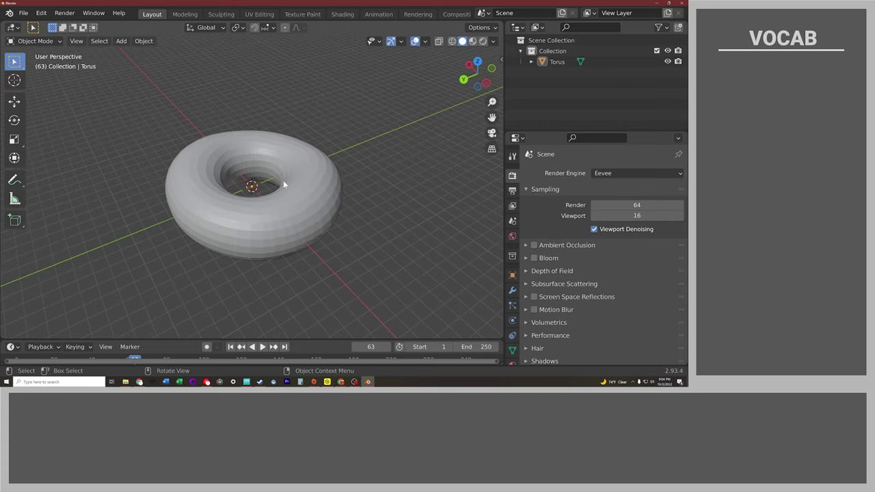
click(77, 41)
Select all torus faces, apply Face > Shade Smooth, and return to Object Mode
key(Tab)
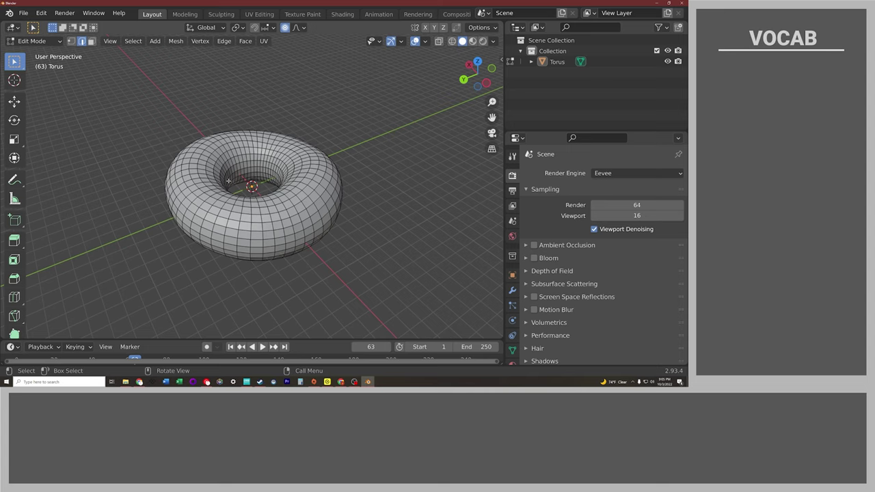
key(a)
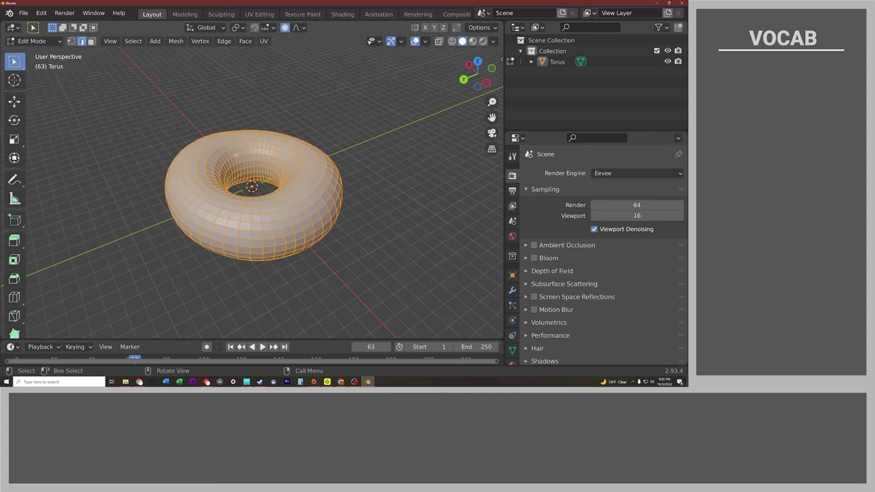
click(244, 41)
click(245, 41)
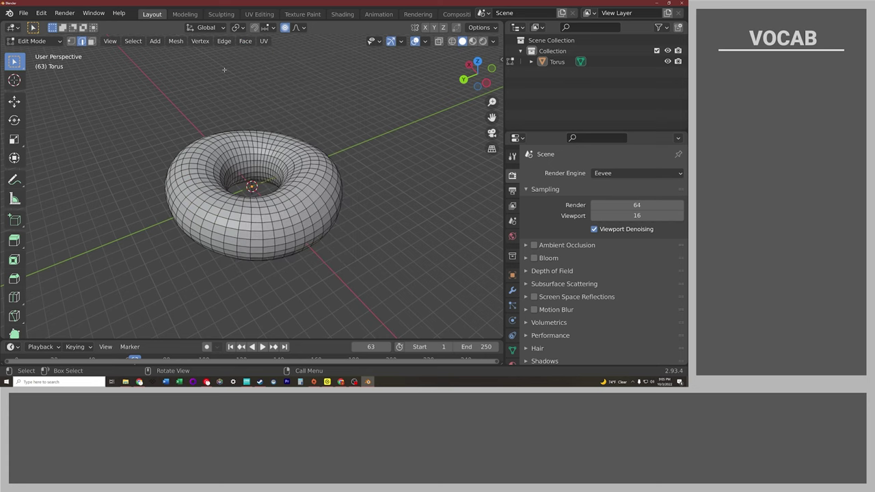
click(245, 41)
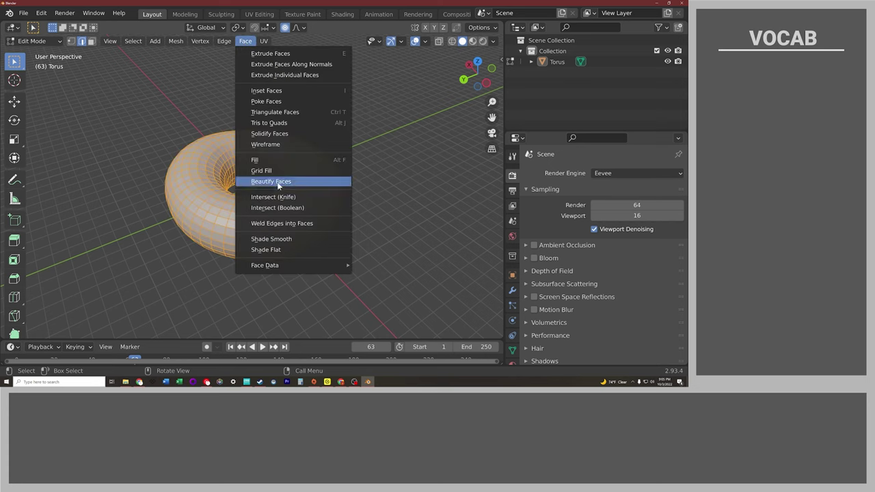
click(288, 248)
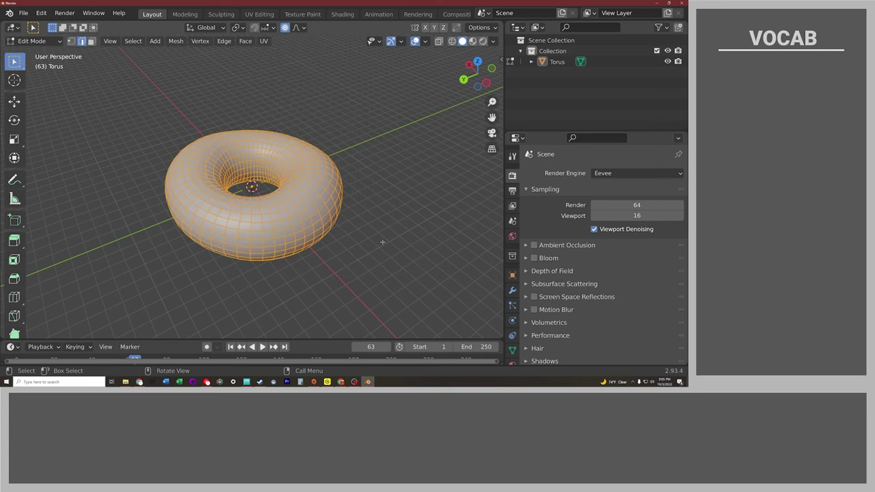
key(Tab)
mouse_move(346, 255)
middle_down()
mouse_move(413, 183)
mouse_move(336, 160)
mouse_move(255, 201)
mouse_move(219, 253)
mouse_move(335, 269)
middle_up()
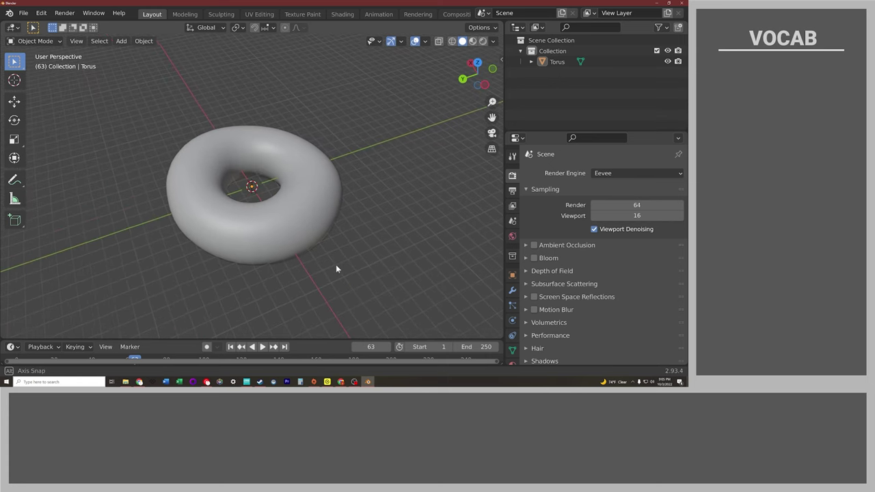
Select the torus and orbit to a flat, low side view in Object Mode
click(306, 216)
key(Tab)
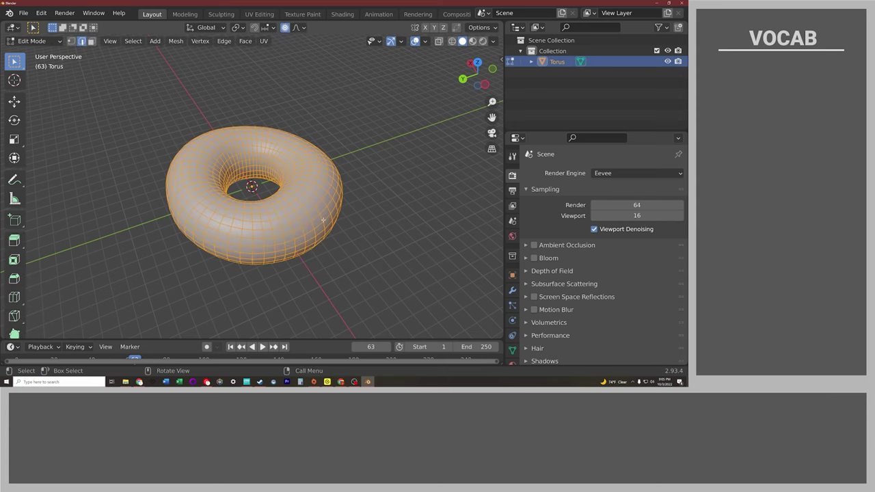
key(Tab)
mouse_move(357, 238)
middle_down()
mouse_move(235, 214)
mouse_move(268, 196)
mouse_move(378, 211)
mouse_move(322, 242)
middle_up()
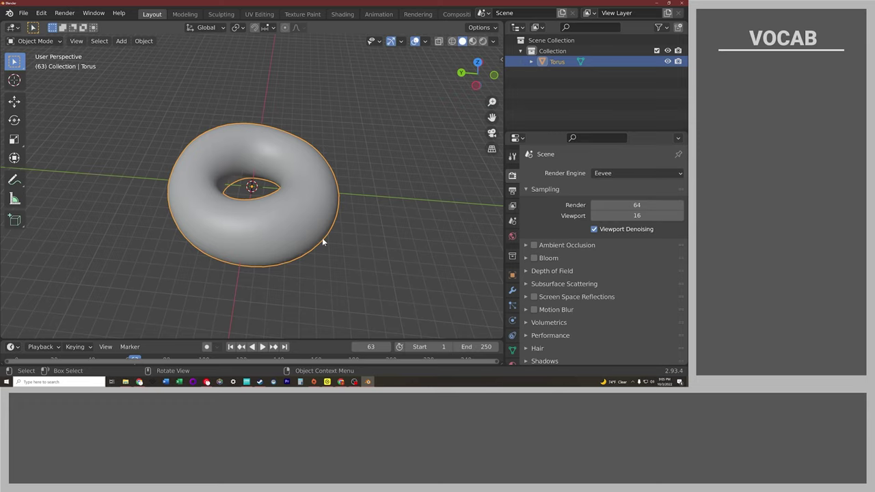
mouse_move(278, 228)
middle_down()
mouse_move(294, 197)
mouse_move(285, 196)
middle_up()
Enter Edit Mode with nothing selected and snap to Back Orthographic view
key(Tab)
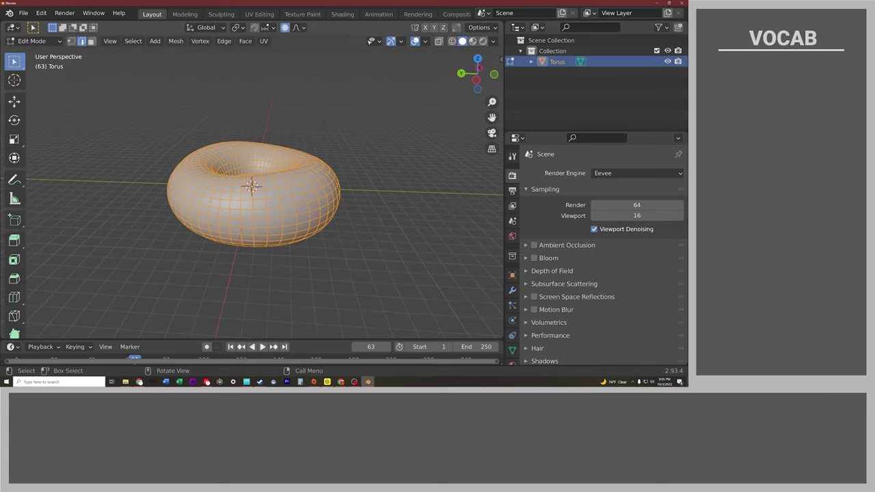
key(alt+a)
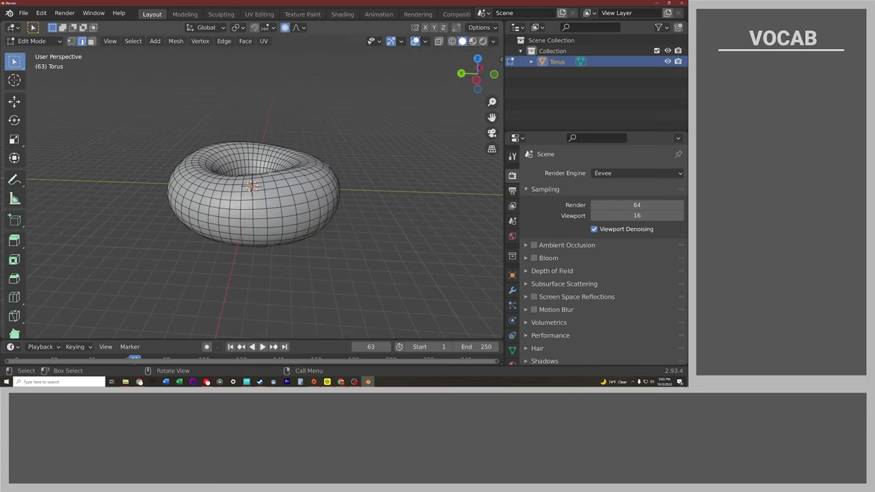
middle_drag(321, 171, 352, 150)
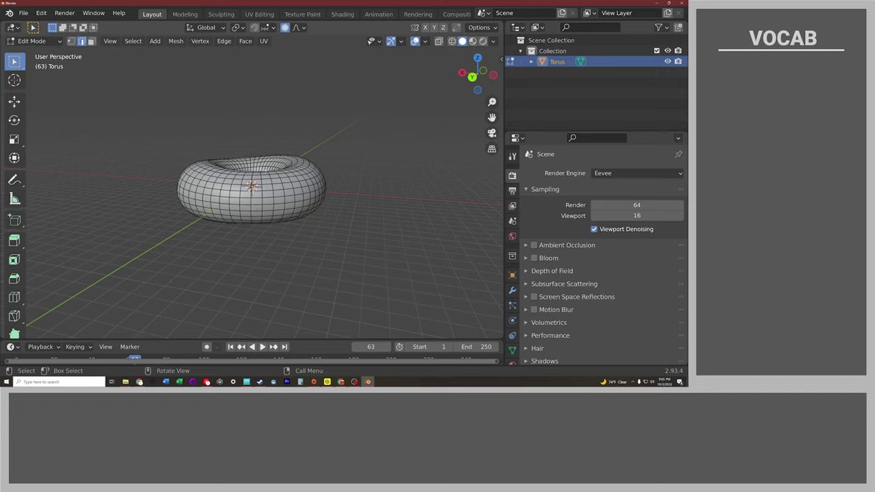
middle_drag(352, 149, 359, 145)
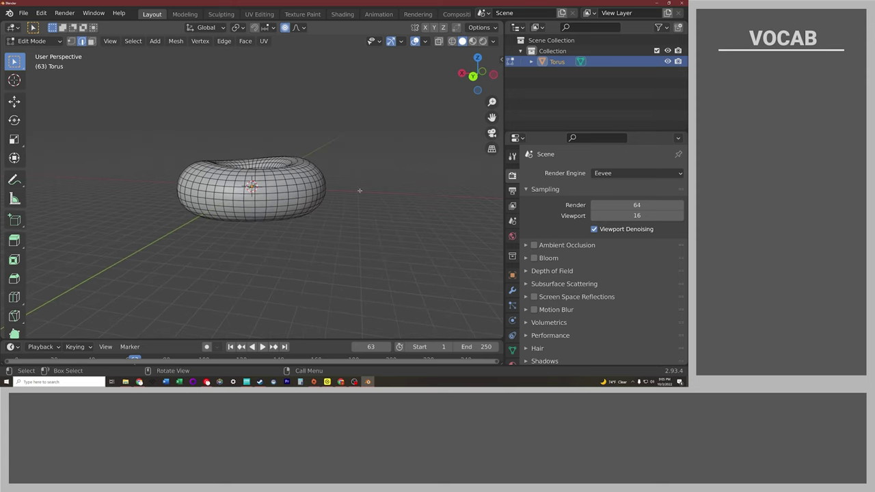
mouse_move(360, 191)
middle_down()
mouse_move(298, 183)
mouse_move(284, 219)
middle_up()
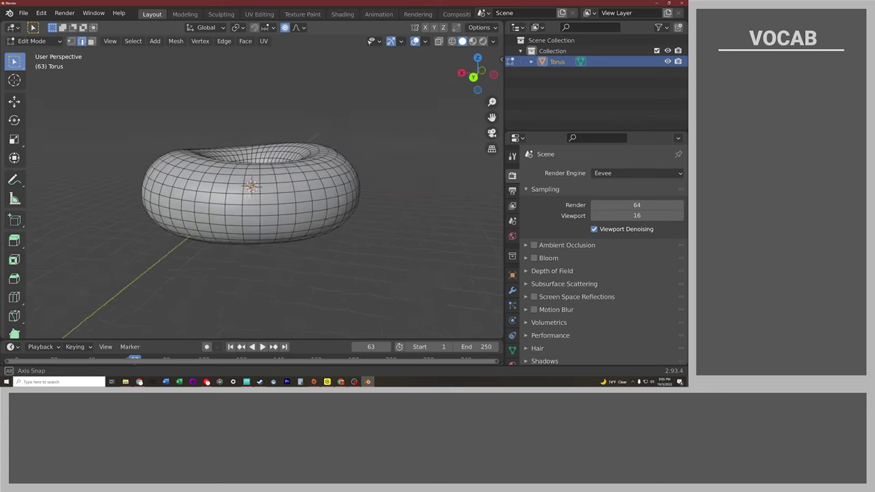
click(471, 79)
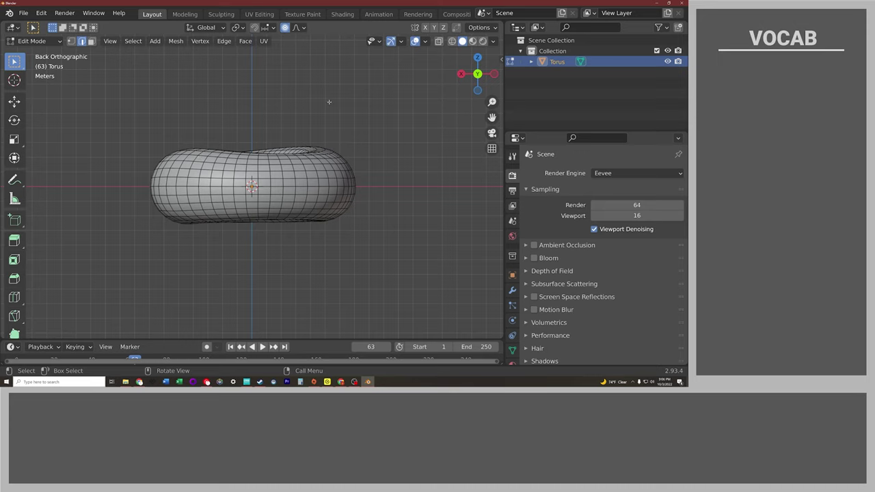
Turn on X-ray display and switch to Face select mode
click(440, 42)
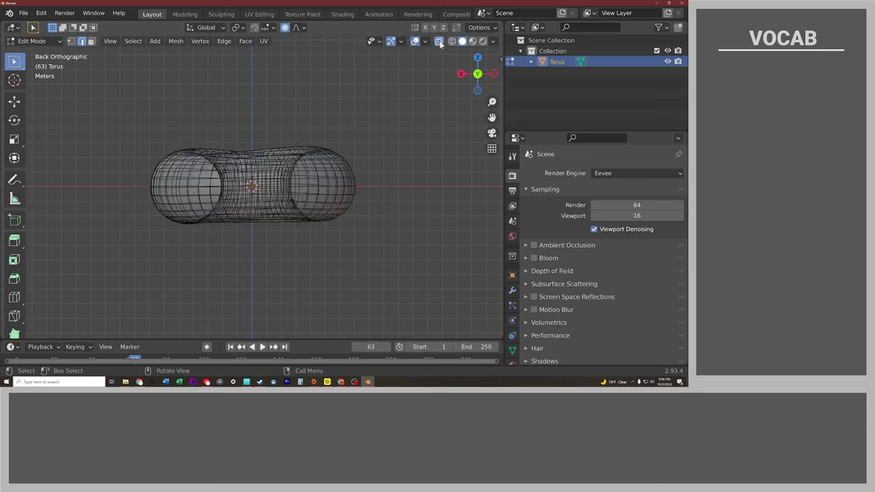
click(440, 42)
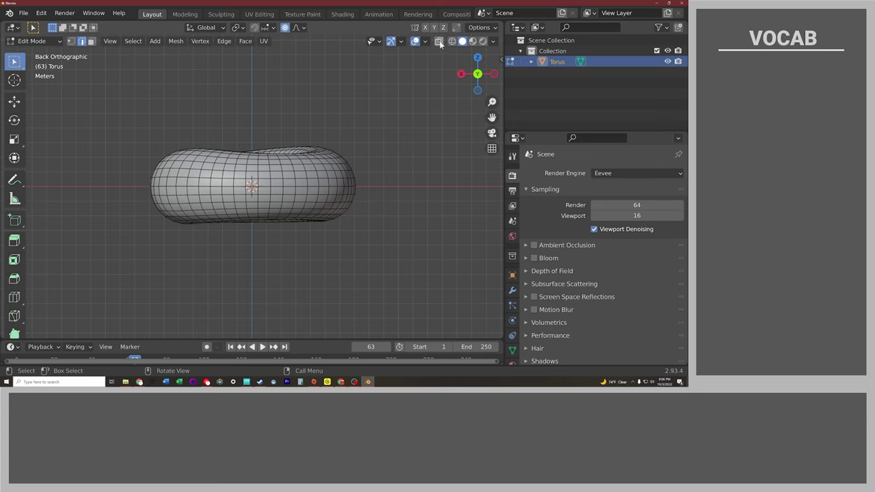
click(440, 41)
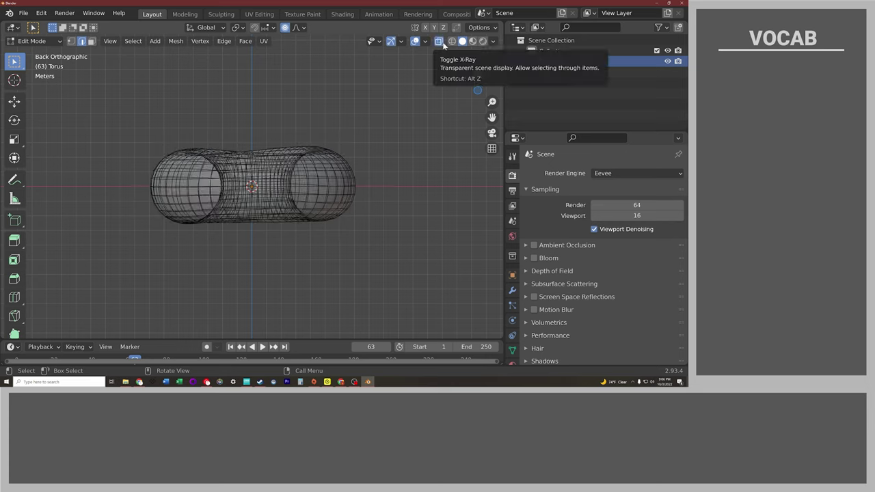
click(91, 42)
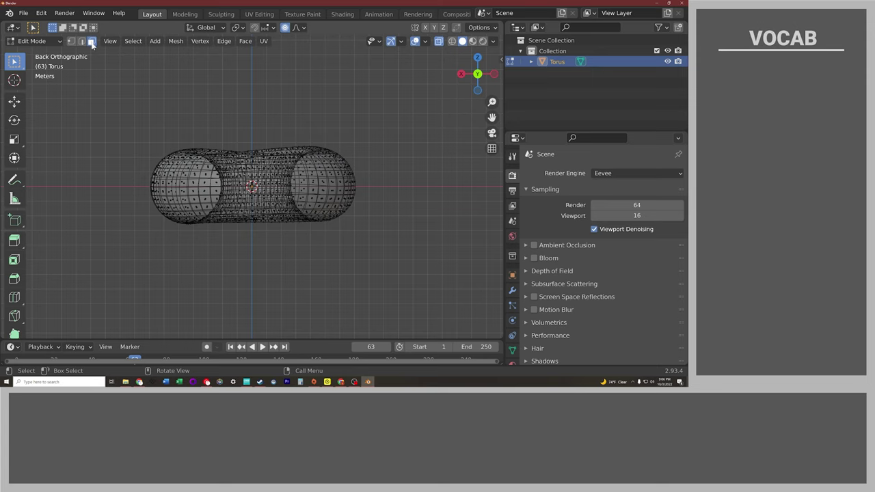
key(1)
key(3)
key(1)
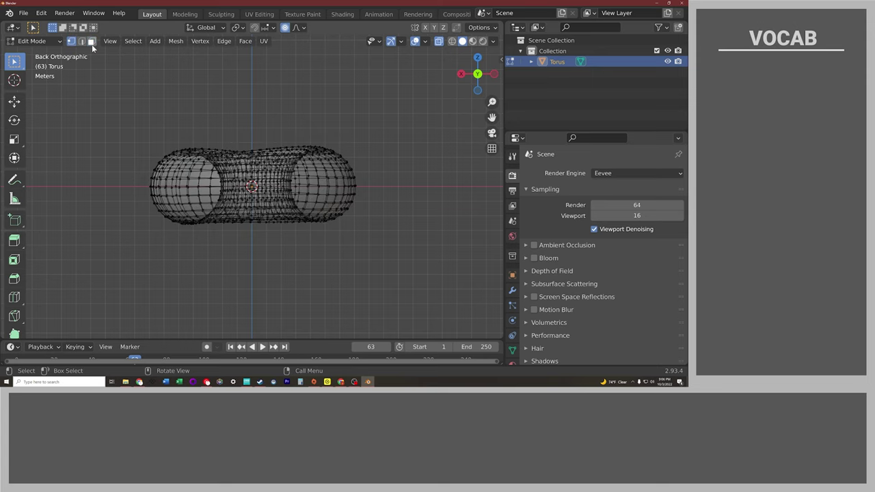
key(3)
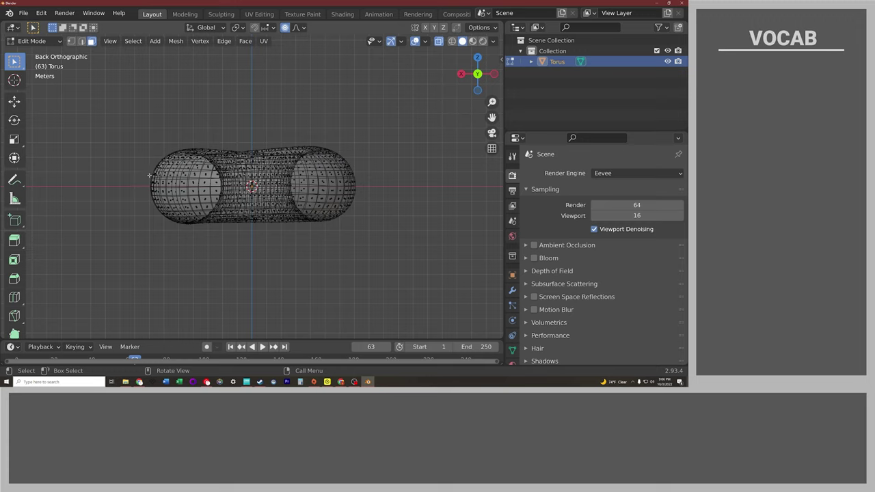
Box-select every face in the top half of the torus, front and back
drag(151, 177, 321, 144)
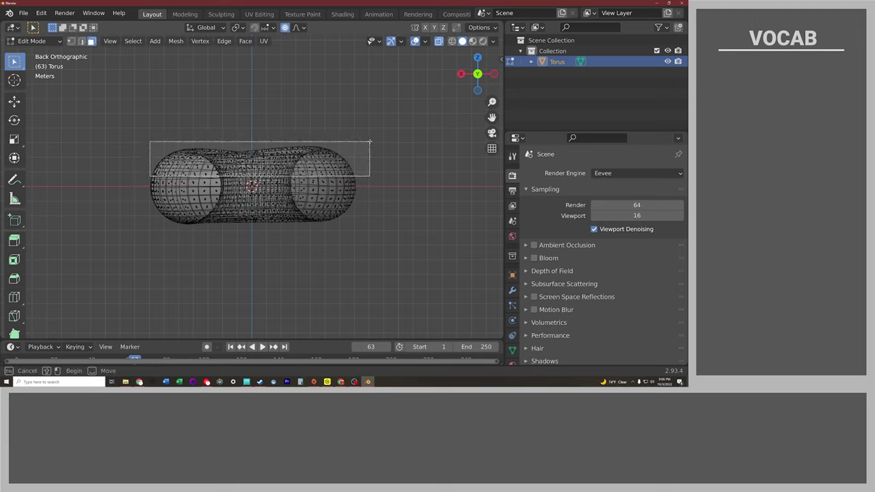
drag(322, 144, 373, 142)
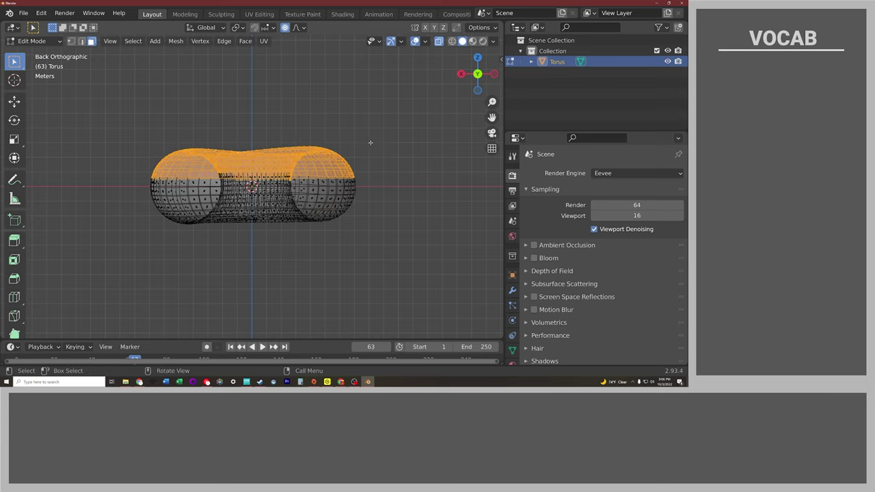
mouse_move(253, 205)
middle_down()
mouse_move(253, 266)
mouse_move(27, 221)
mouse_move(27, 171)
middle_up()
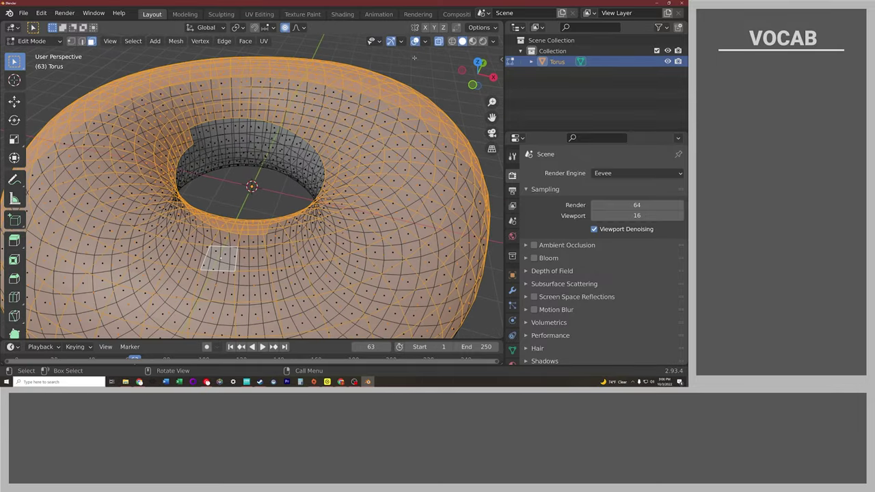
Turn off X-ray and Ctrl-click inner-ring faces to extend the top-half selection into the hole
click(439, 41)
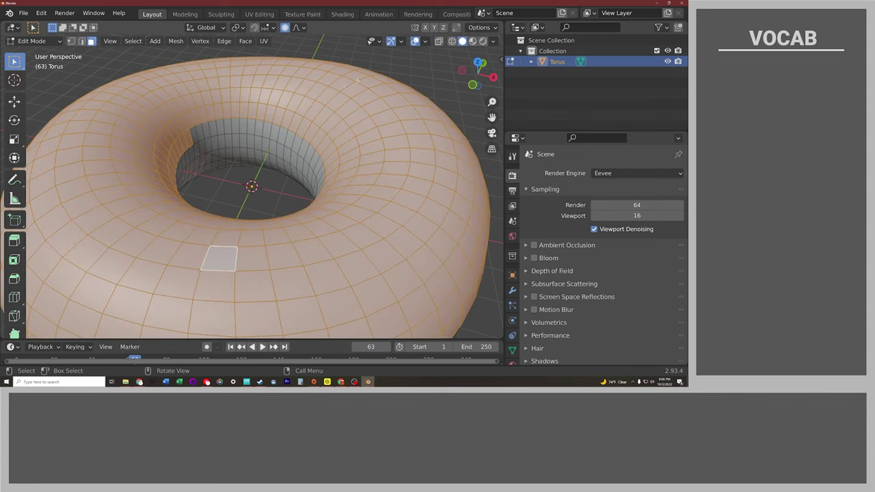
click(194, 134)
mouse_move(194, 134)
middle_down()
mouse_move(254, 143)
mouse_move(250, 131)
middle_up()
ctrl+click(247, 127)
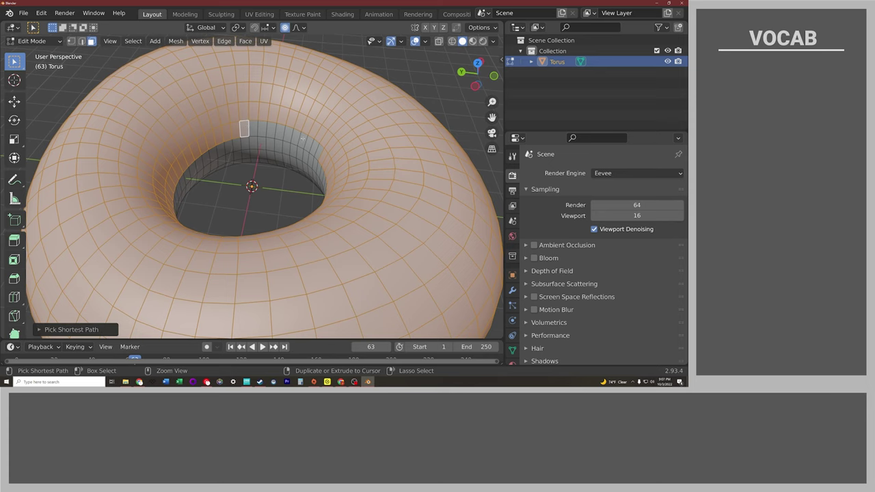
ctrl+click(316, 147)
scroll(274, 160, down, 3)
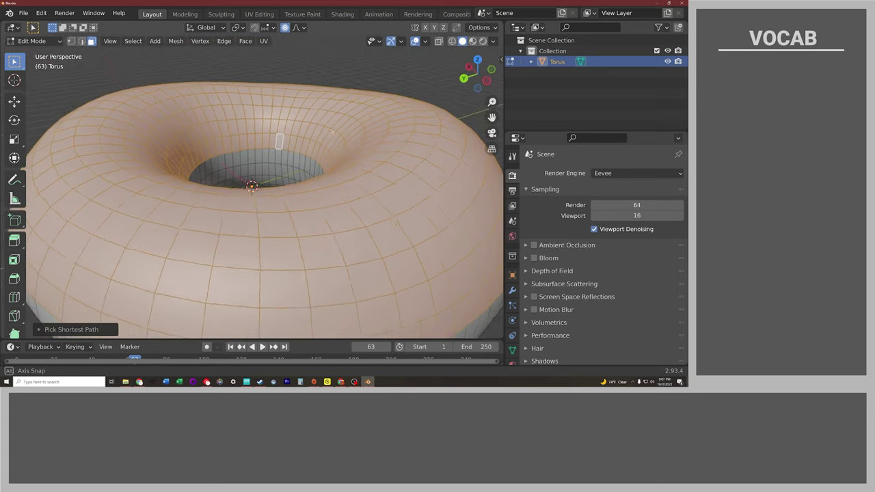
scroll(274, 159, down, 4)
scroll(274, 160, down, 2)
mouse_move(273, 159)
middle_down()
mouse_move(64, 147)
mouse_move(314, 151)
mouse_move(354, 167)
middle_up()
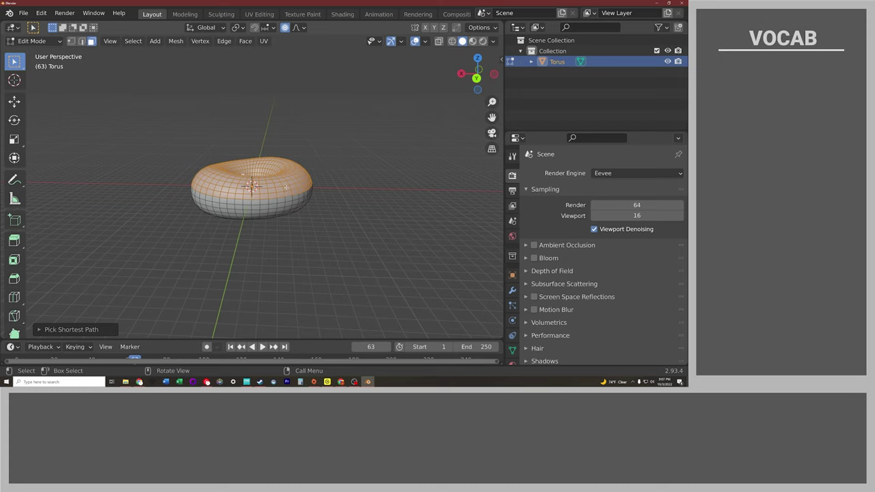
scroll(304, 188, up, 3)
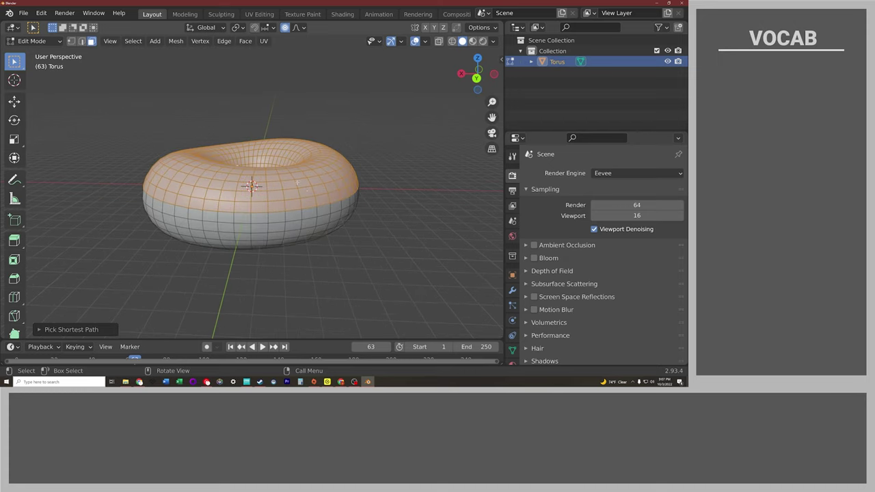
Duplicate the top-half faces with Shift+D and place the copy just above, constrained to Z
key(shift)
key(g)
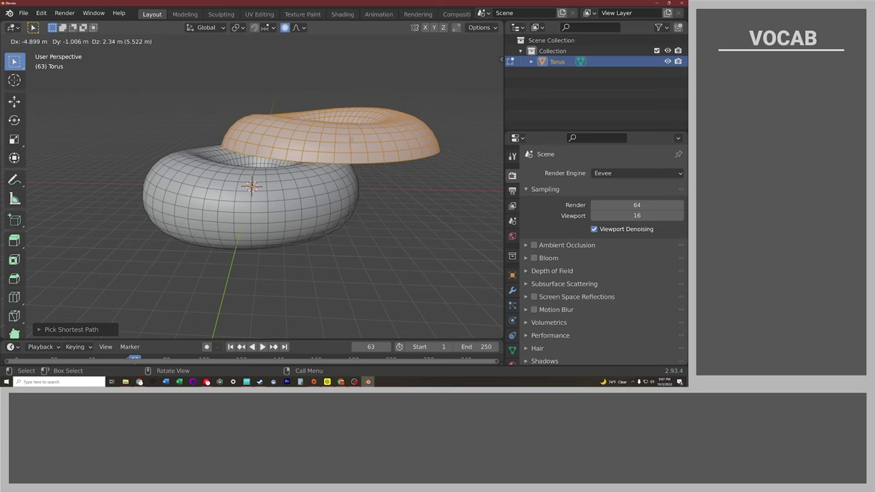
key(z)
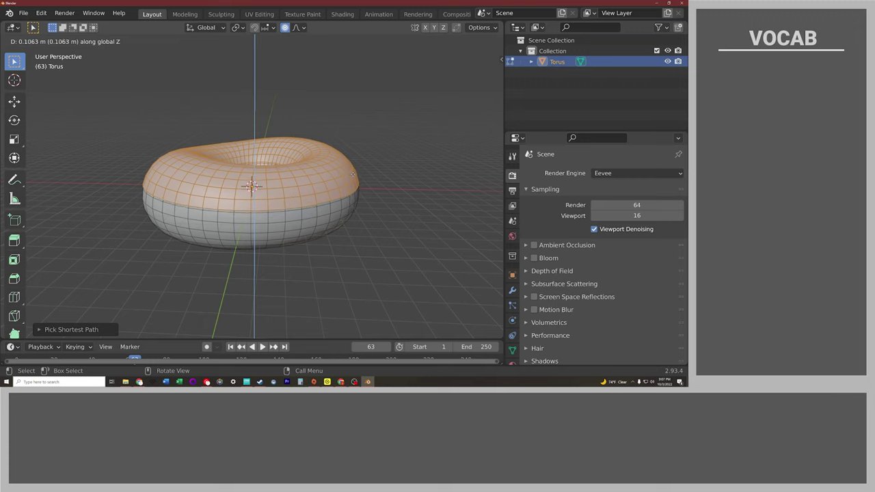
click(354, 173)
mouse_move(353, 174)
middle_down()
mouse_move(312, 151)
mouse_move(340, 208)
mouse_move(349, 158)
middle_up()
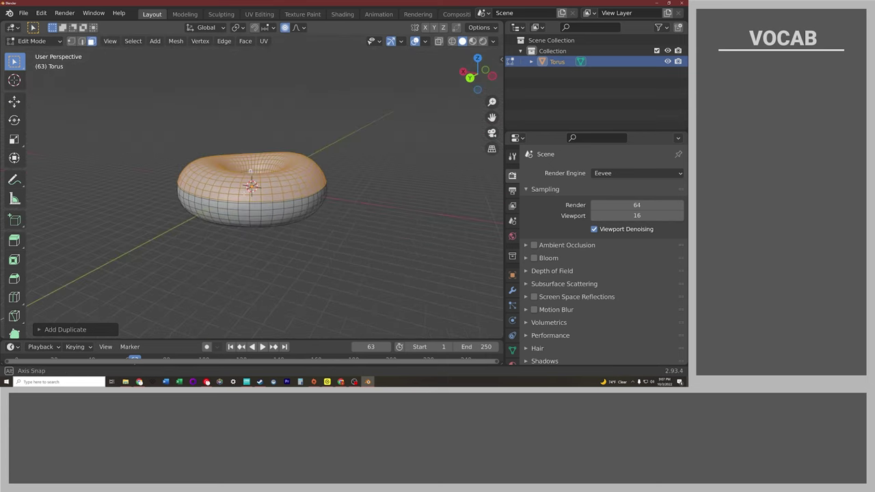
Undo an accidental proportional stretch of the top half and turn off Proportional Editing
middle_drag(284, 195, 284, 196)
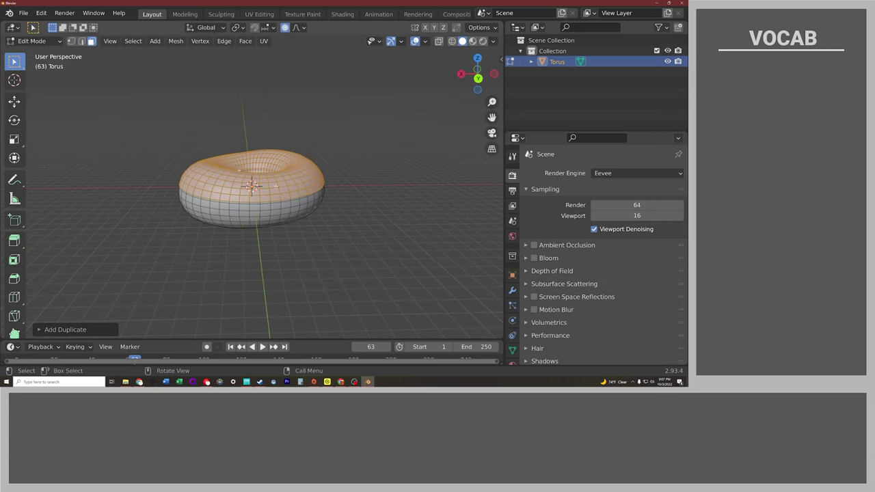
key(g)
key(z)
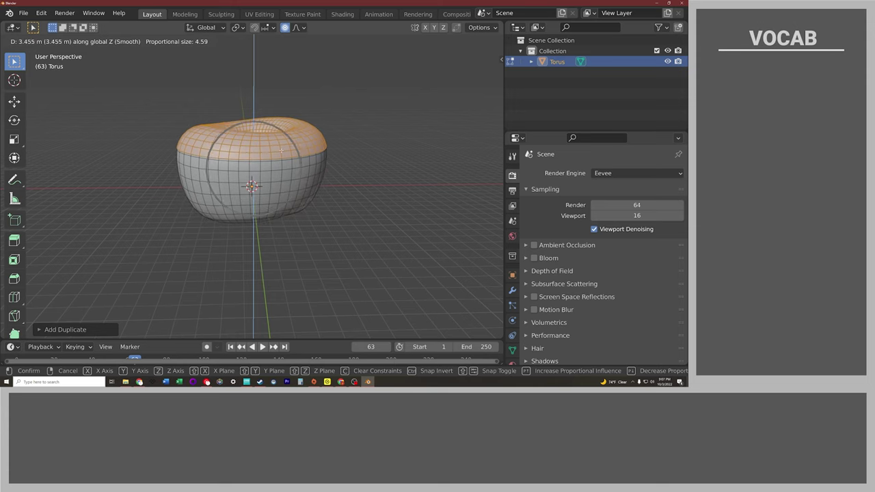
click(281, 150)
key(ctrl+z)
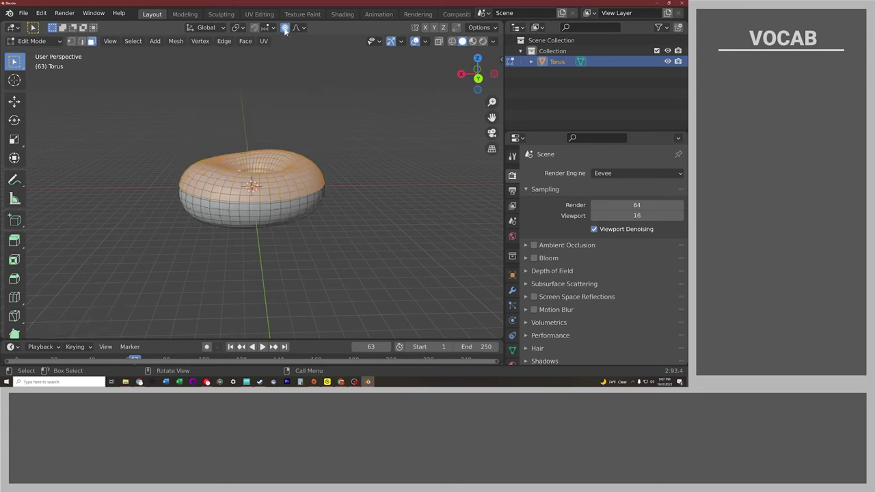
click(285, 29)
Raise the duplicated top-half shell straight up along Z above the donut
key(g)
key(z)
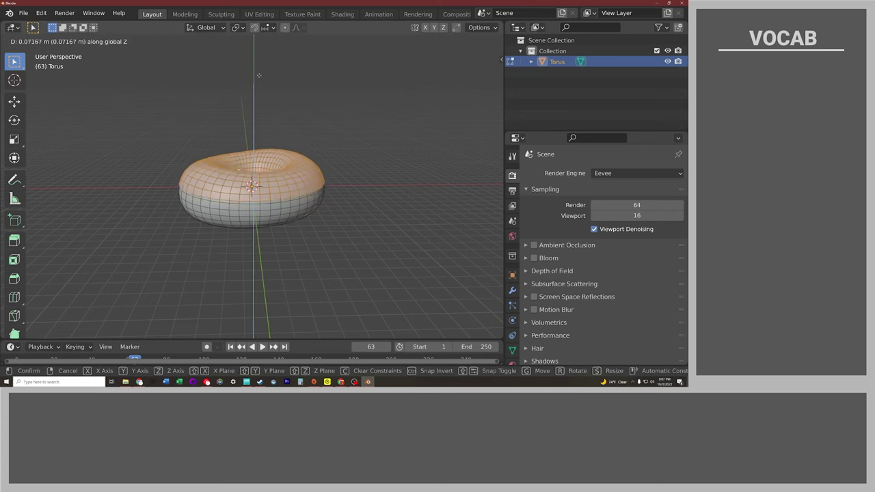
click(275, 349)
mouse_move(267, 232)
middle_down()
mouse_move(193, 261)
mouse_move(252, 238)
mouse_move(303, 252)
middle_up()
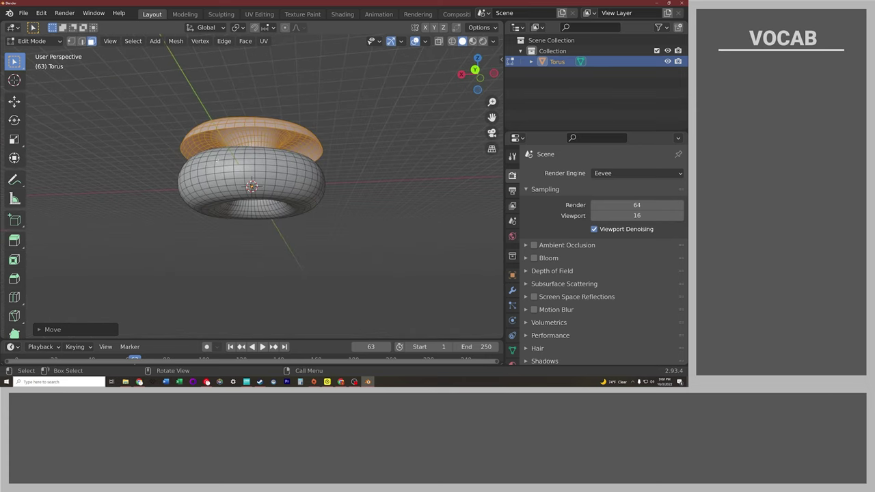
Separate the selected top-half shell into its own object, Torus.001
scroll(277, 151, up, 5)
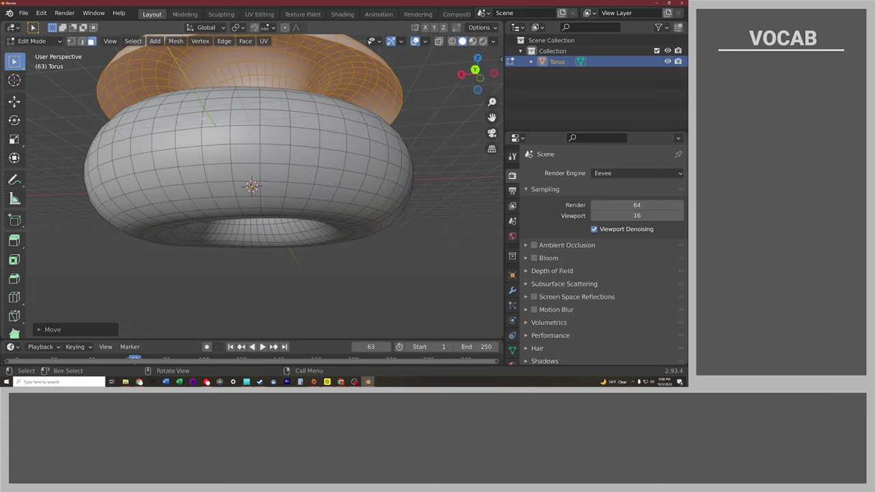
mouse_move(277, 150)
middle_down()
mouse_move(214, 148)
mouse_move(219, 164)
mouse_move(205, 159)
middle_up()
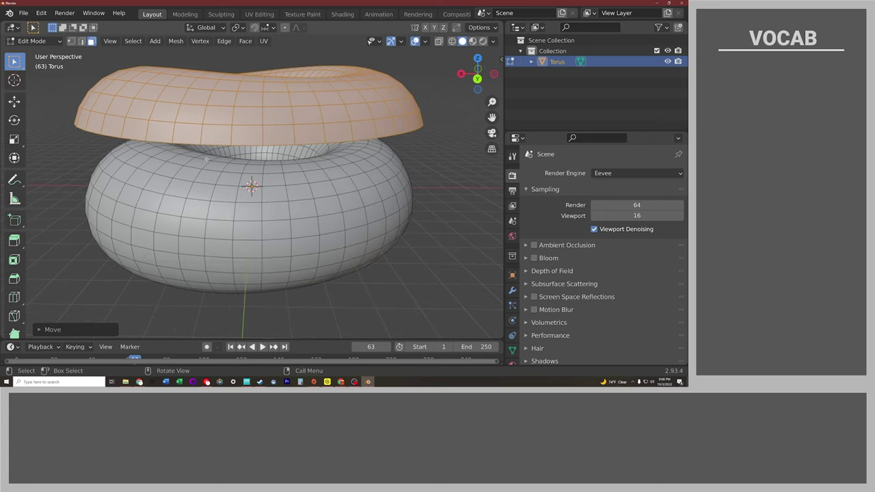
middle_drag(276, 195, 273, 193)
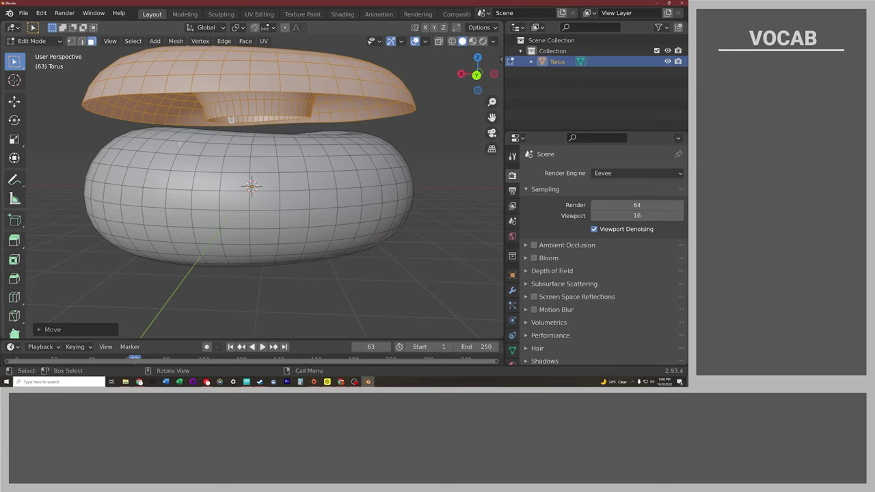
key(p)
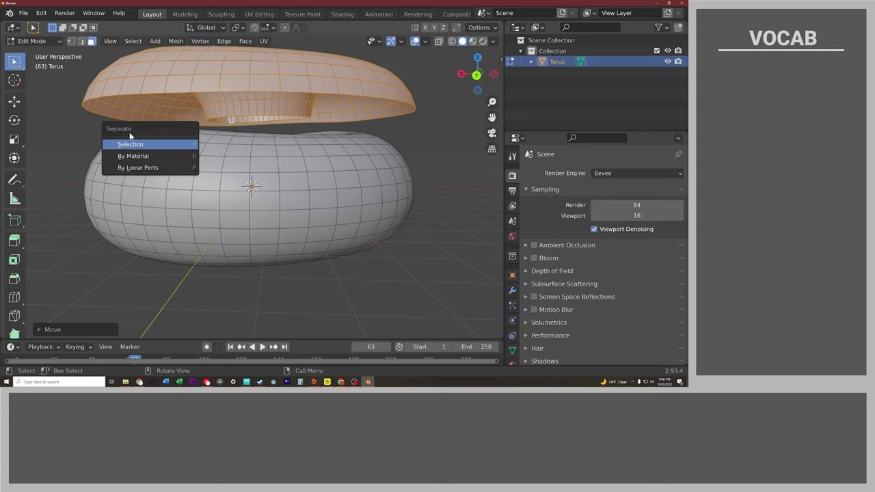
click(143, 146)
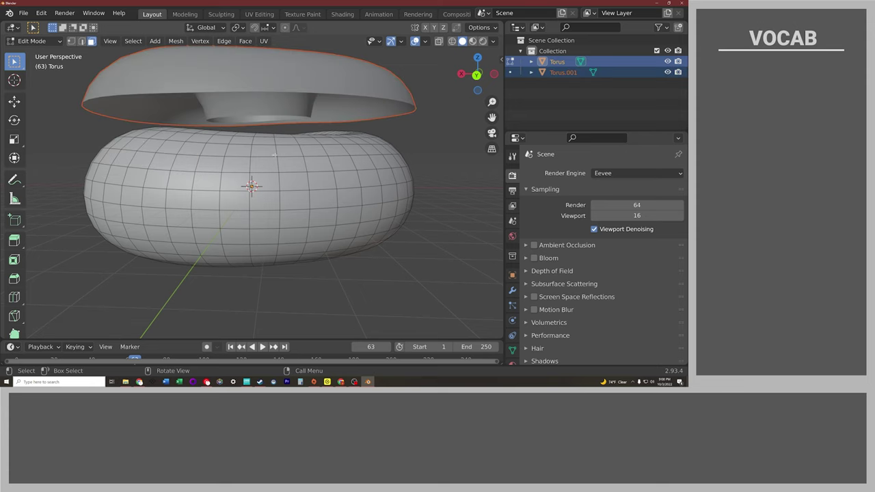
middle_drag(275, 155, 229, 174)
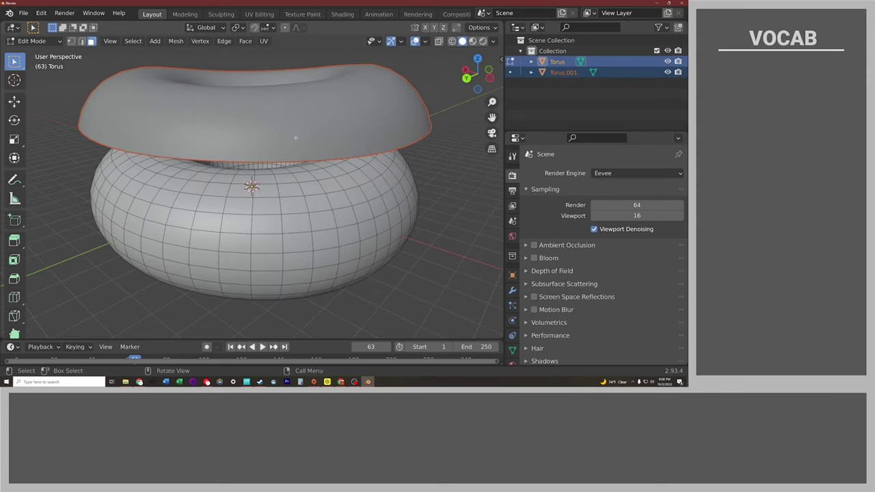
click(347, 208)
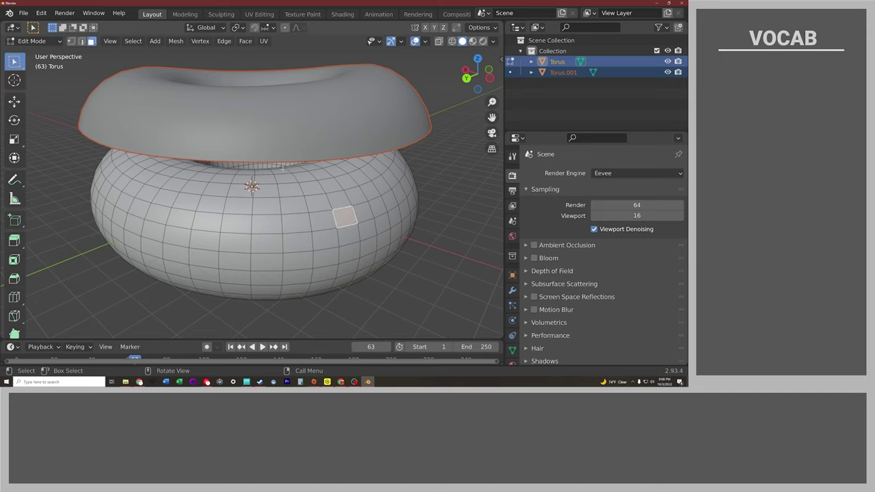
Return to Object Mode and select only the upper shell Torus.001
key(Tab)
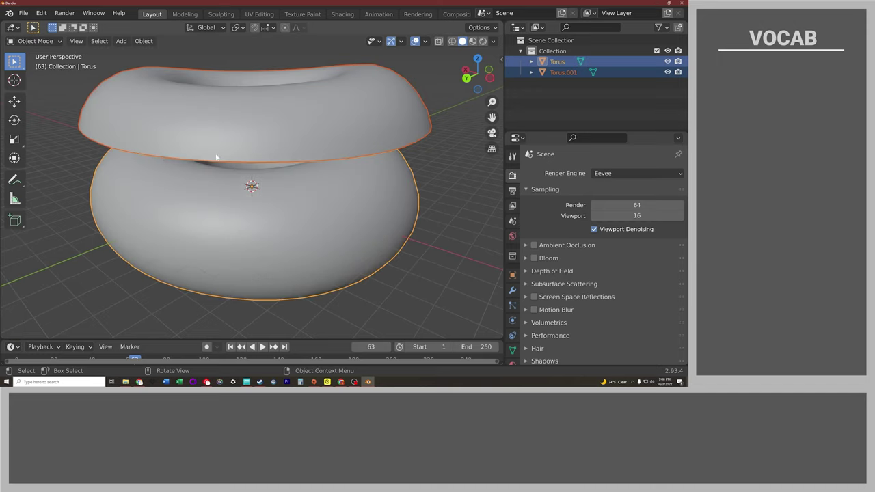
click(104, 122)
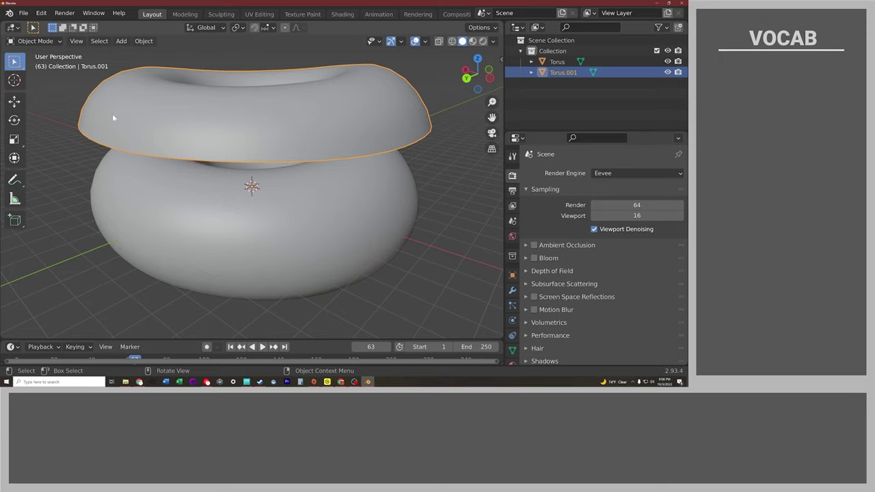
click(116, 202)
click(128, 122)
click(138, 196)
click(131, 117)
click(152, 192)
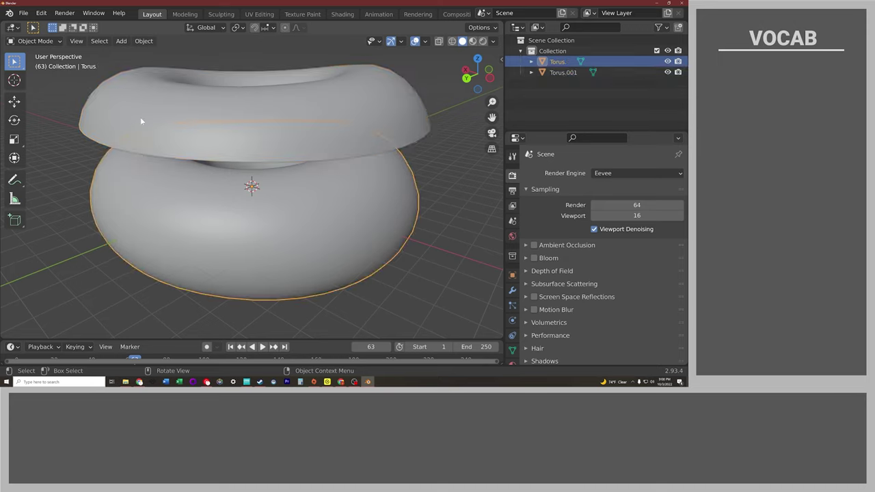
click(140, 117)
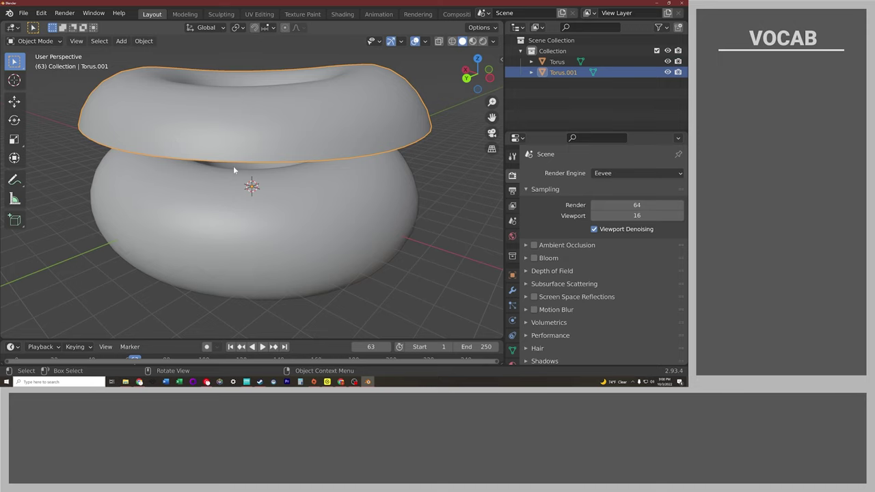
middle_drag(234, 165, 196, 146)
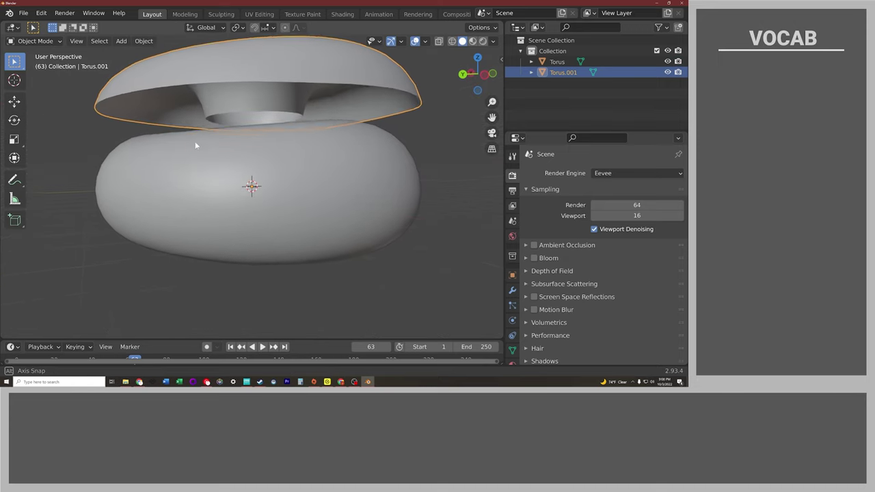
key(Tab)
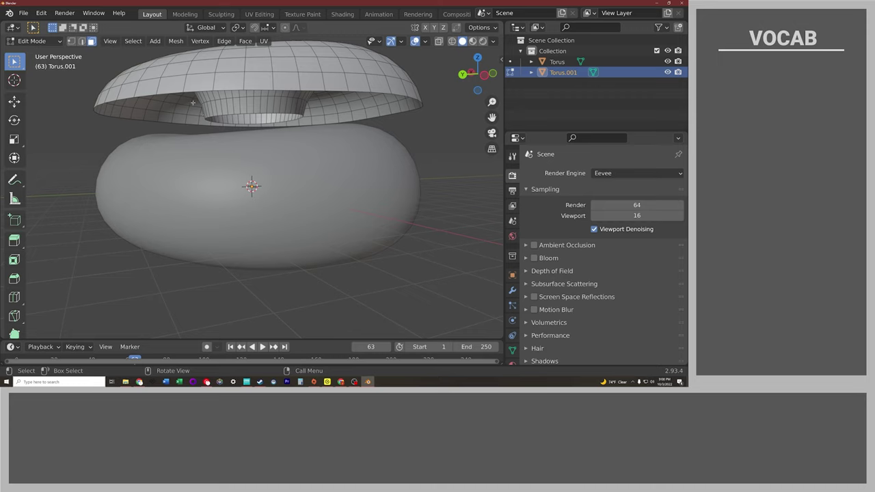
key(Tab)
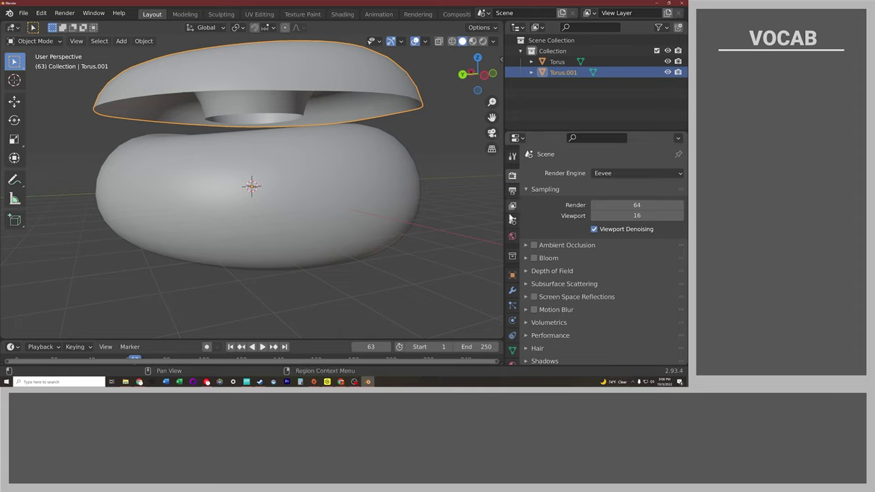
Add a Solidify modifier to Torus.001 from the Modifier properties
click(512, 292)
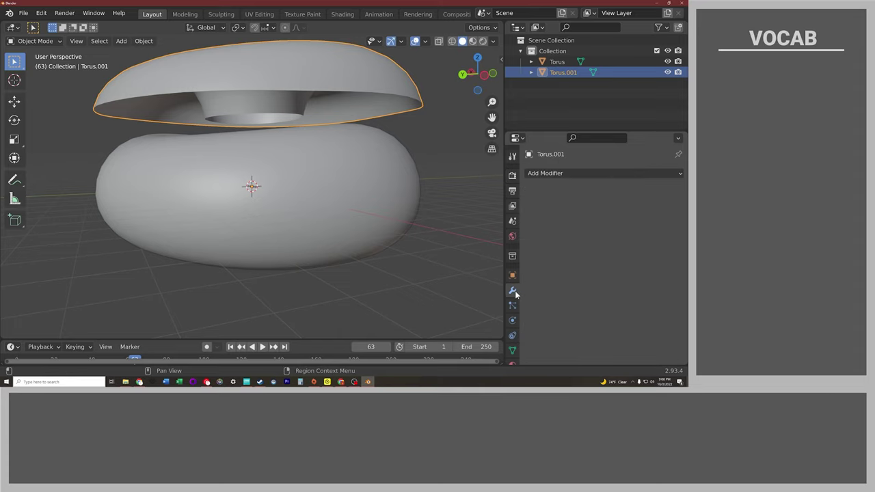
scroll(515, 296, down, 2)
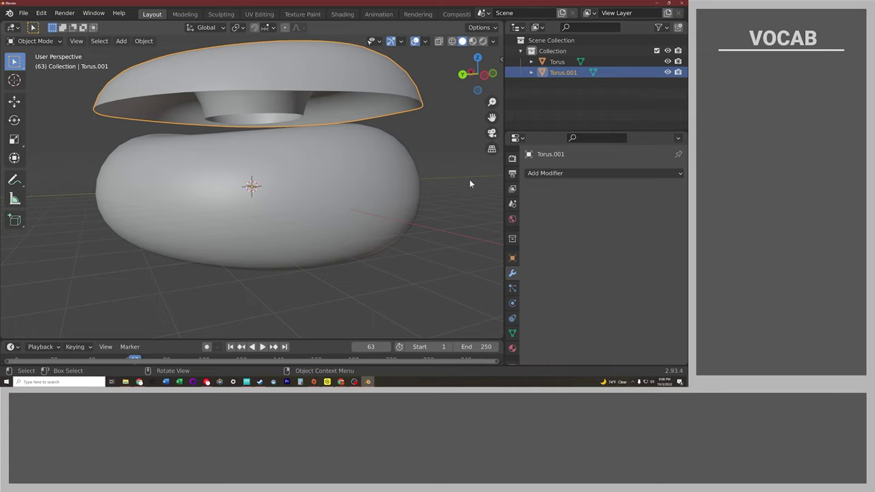
click(552, 175)
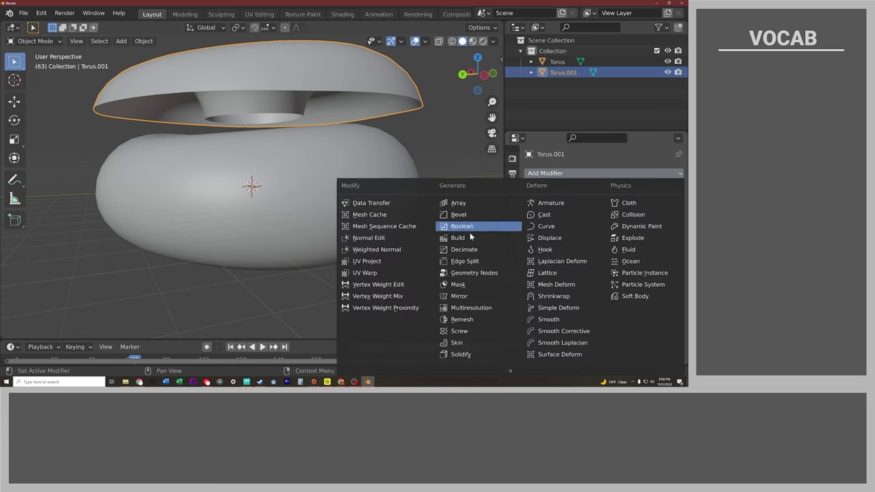
click(470, 354)
Set the Solidify thickness to 0.6 m, then reduce it to 0.12 m
middle_drag(329, 209, 317, 225)
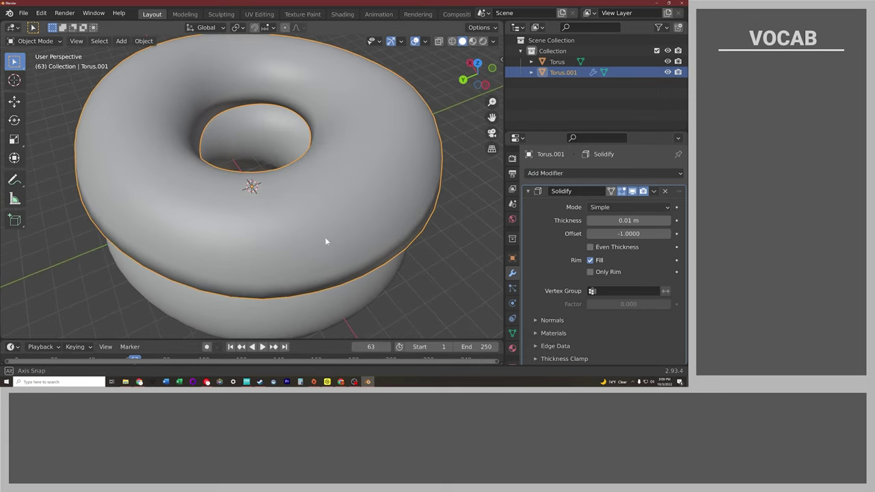
middle_drag(316, 225, 331, 182)
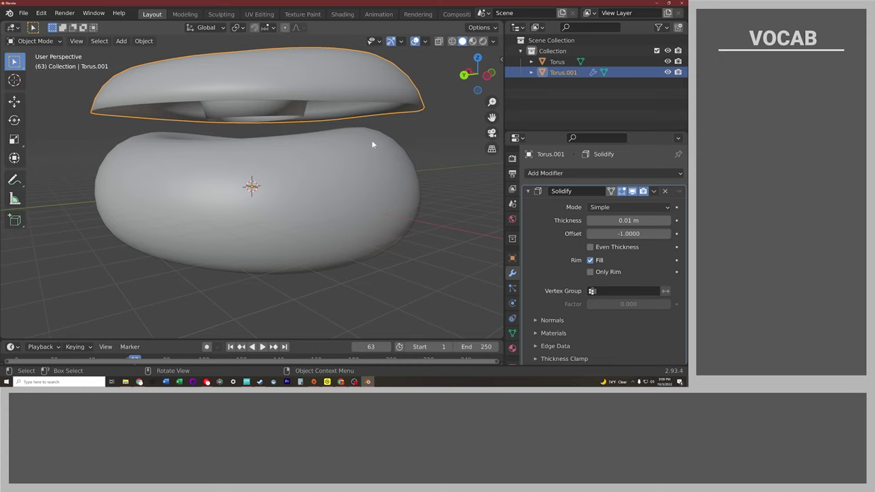
mouse_move(372, 145)
middle_down()
mouse_move(289, 139)
mouse_move(288, 150)
mouse_move(307, 133)
mouse_move(292, 136)
middle_up()
scroll(289, 144, up, 3)
scroll(292, 136, down, 4)
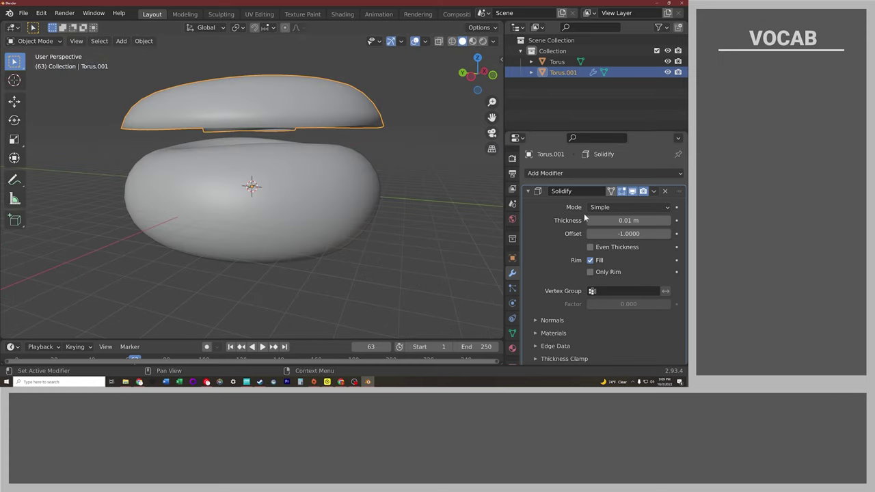
scroll(483, 197, up, 1)
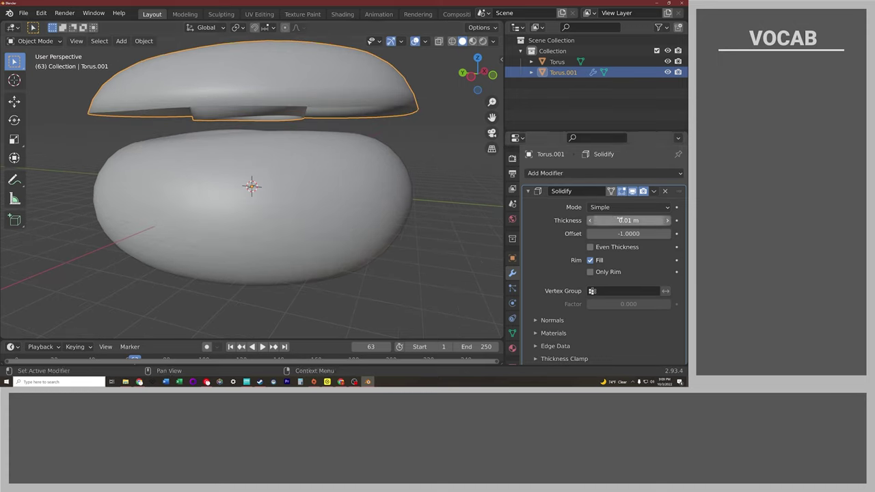
mouse_move(618, 221)
mouse_down()
mouse_move(656, 220)
mouse_move(619, 221)
mouse_up()
mouse_move(422, 189)
middle_down()
mouse_move(411, 176)
mouse_move(393, 184)
mouse_move(421, 191)
middle_up()
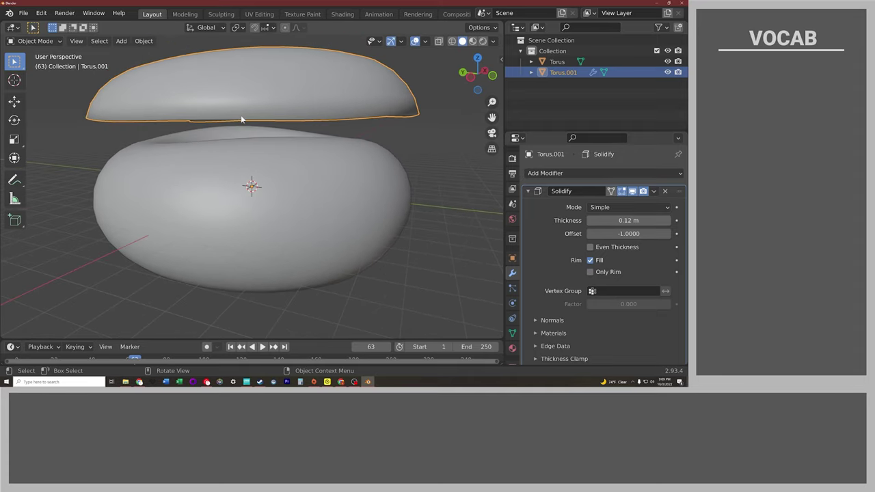
Select the whole Torus.001 shell mesh in Edit Mode and apply Face > Shade Flat
key(Tab)
key(z)
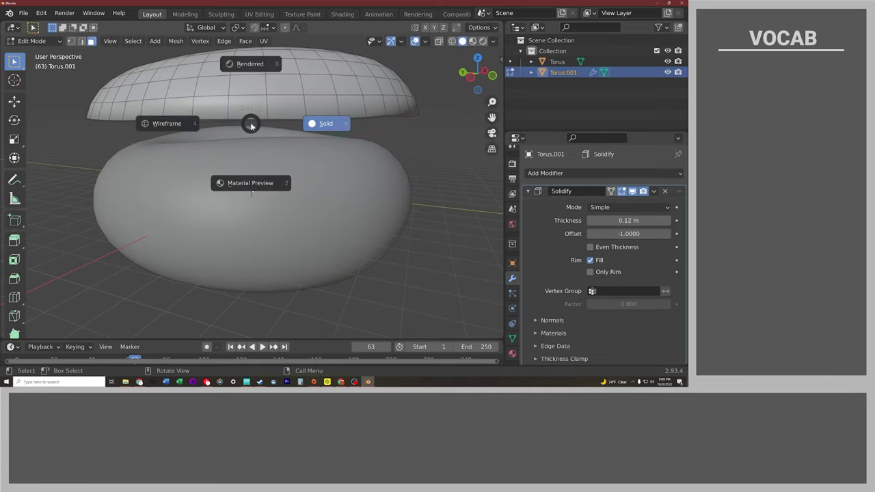
click(251, 125)
key(a)
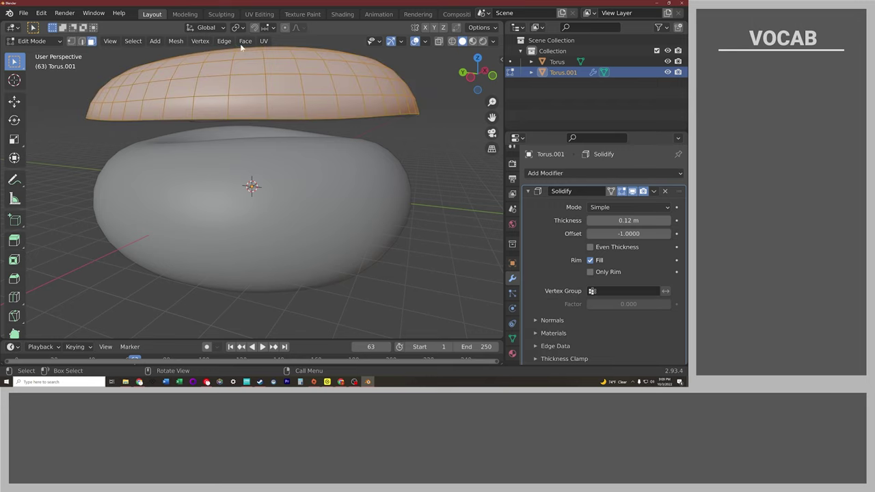
click(244, 41)
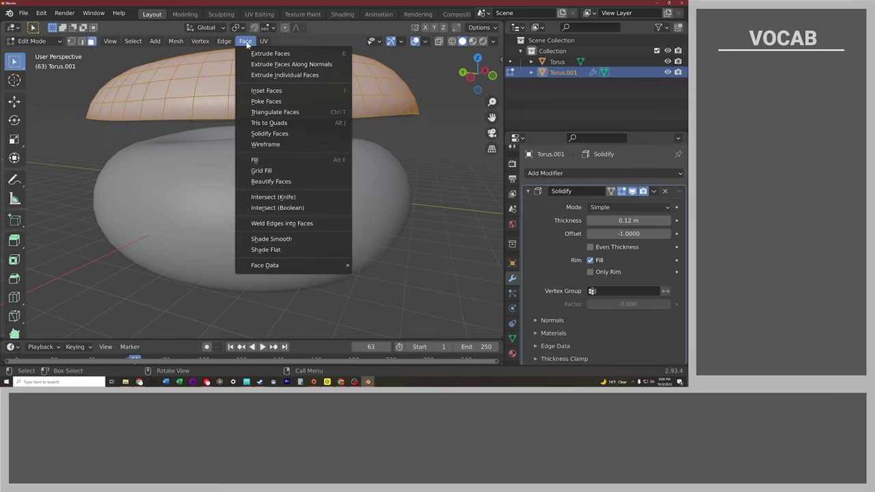
click(286, 250)
key(Tab)
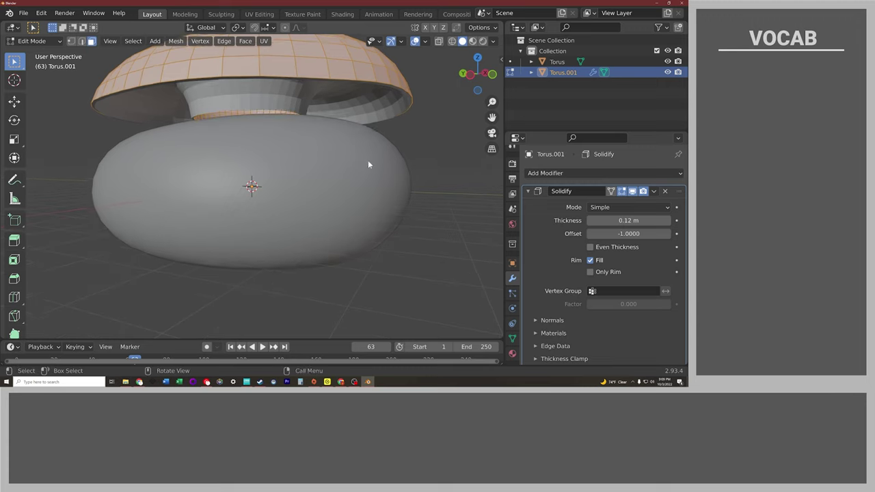
Orbit around the tori to inspect the faceted shell from slightly above
mouse_move(433, 106)
middle_down()
mouse_move(375, 86)
mouse_move(322, 112)
mouse_move(345, 118)
mouse_move(312, 126)
mouse_move(343, 98)
middle_up()
scroll(357, 108, up, 5)
scroll(309, 128, down, 5)
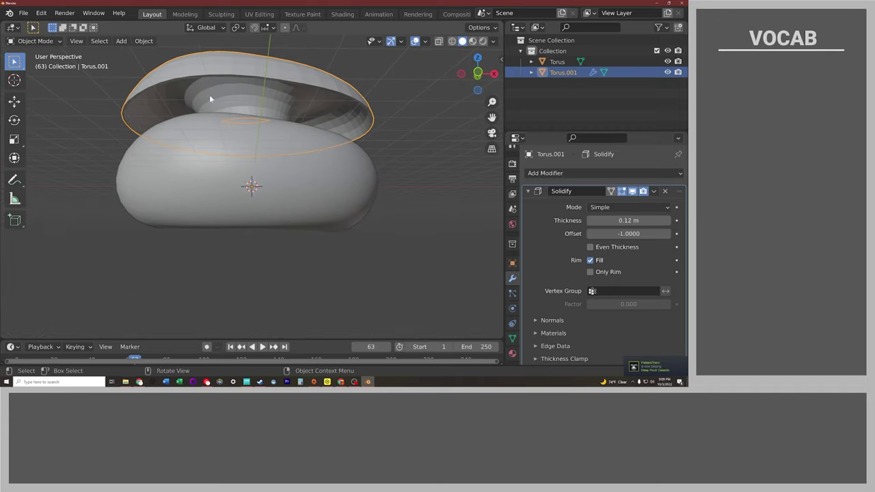
middle_drag(135, 127, 298, 120)
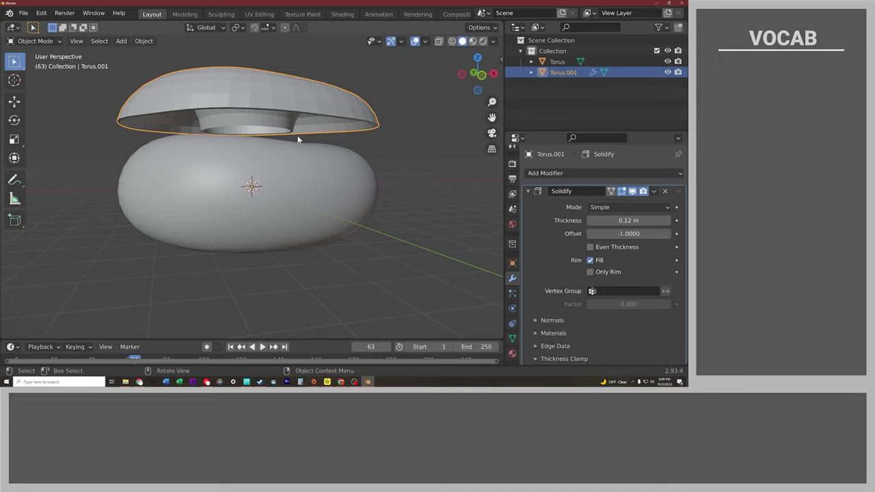
middle_drag(273, 115, 263, 113)
Change Torus.001's Solidify thickness from 0.36 m to -0.2 m, flipping the icing depth
key(Tab)
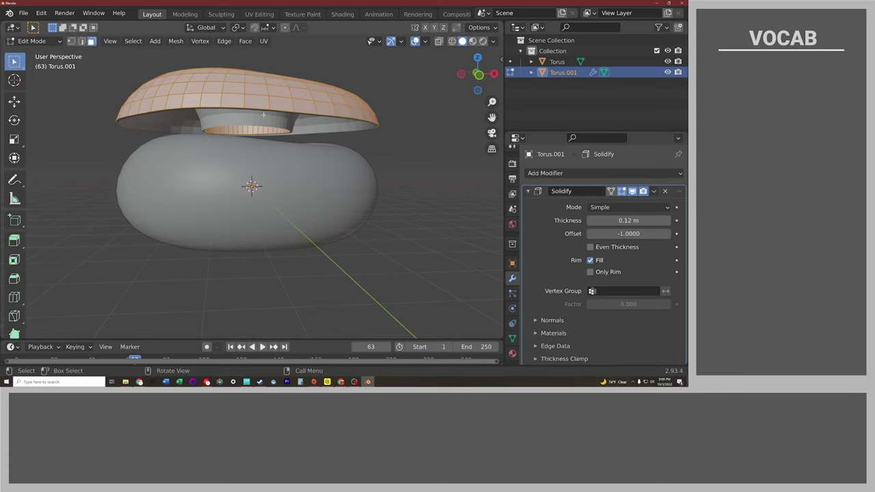
key(Tab)
mouse_move(618, 220)
mouse_down()
mouse_move(640, 220)
mouse_move(619, 220)
mouse_up()
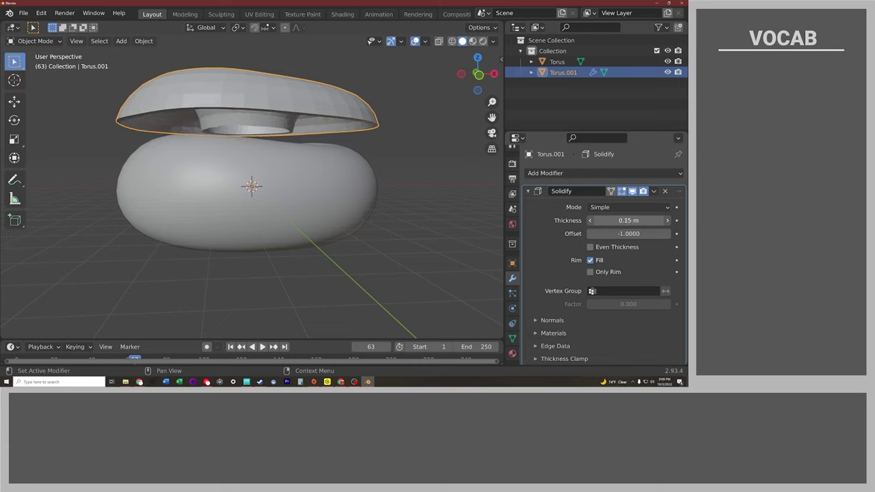
drag(619, 220, 582, 220)
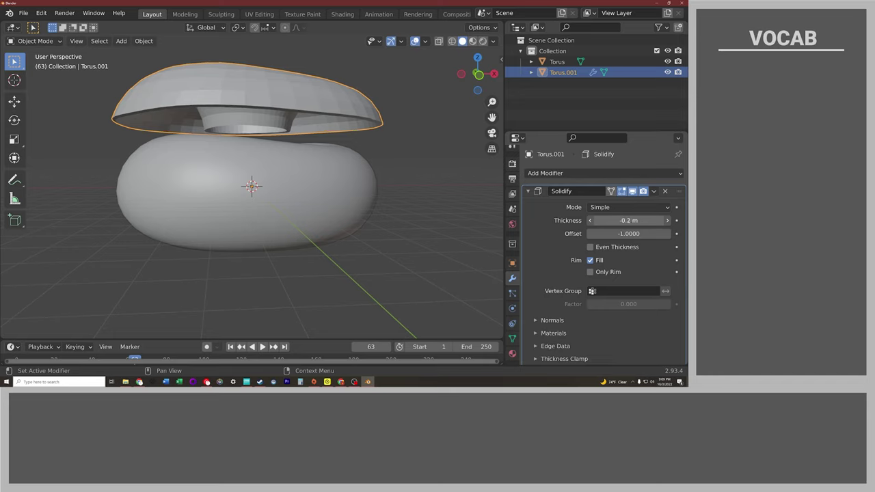
mouse_move(357, 155)
middle_down()
mouse_move(423, 158)
mouse_move(319, 159)
mouse_move(333, 165)
mouse_move(345, 156)
middle_up()
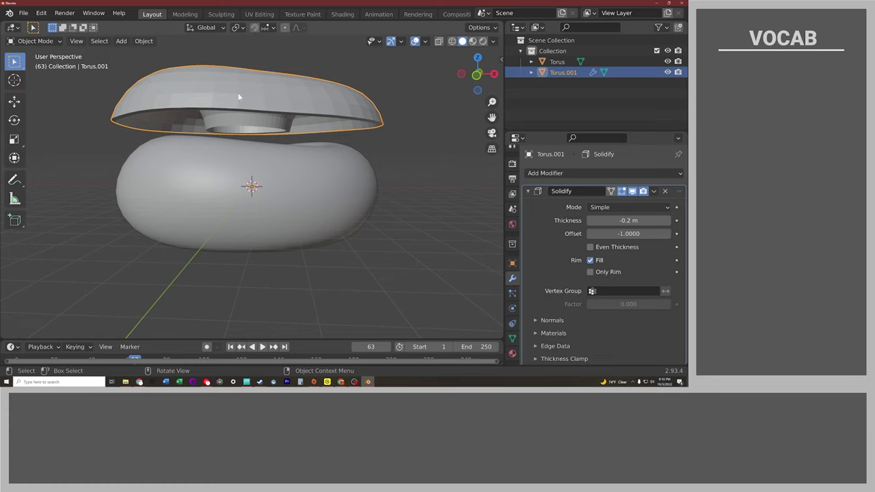
Lower the shell along the Z axis so it sits on the donut
key(g)
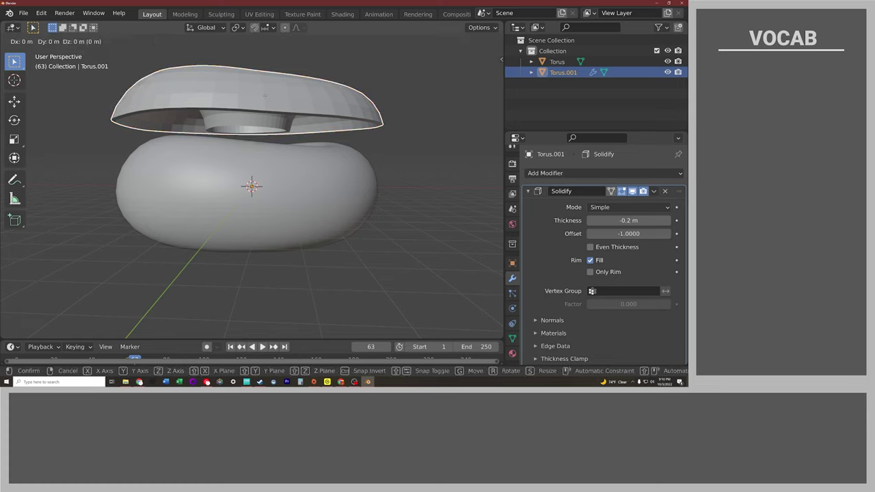
key(z)
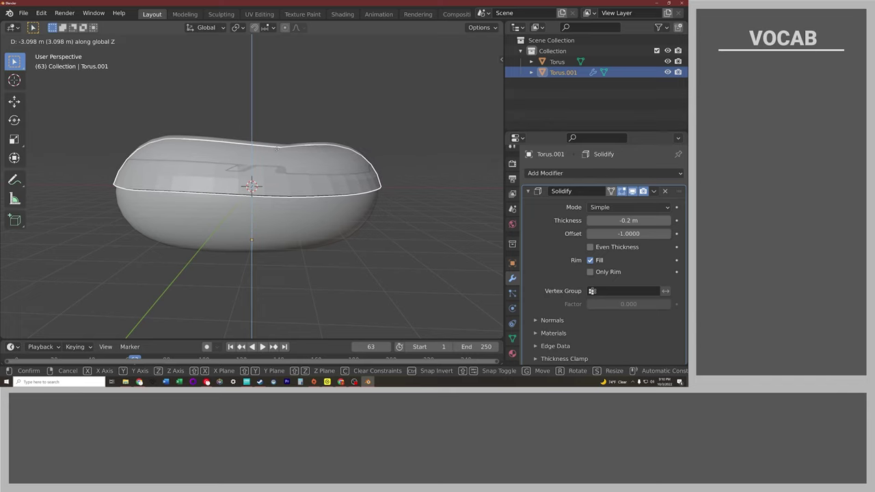
click(277, 145)
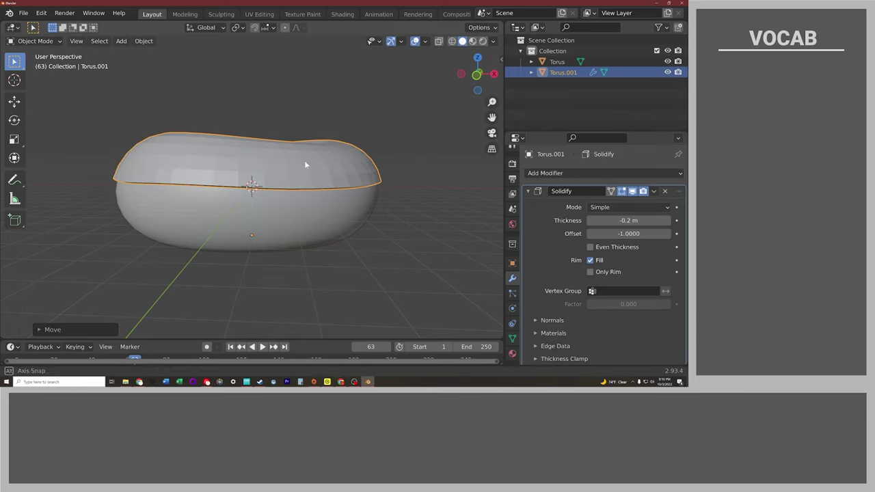
middle_drag(305, 164, 295, 147)
scroll(391, 176, up, 3)
scroll(357, 180, down, 2)
mouse_move(358, 180)
middle_down()
mouse_move(118, 181)
mouse_move(222, 197)
mouse_move(266, 174)
mouse_move(310, 187)
mouse_move(317, 203)
mouse_move(296, 186)
mouse_move(242, 181)
middle_up()
scroll(221, 196, down, 3)
scroll(221, 197, down, 1)
mouse_move(141, 177)
middle_down()
mouse_move(278, 182)
mouse_move(242, 177)
middle_up()
scroll(278, 182, up, 3)
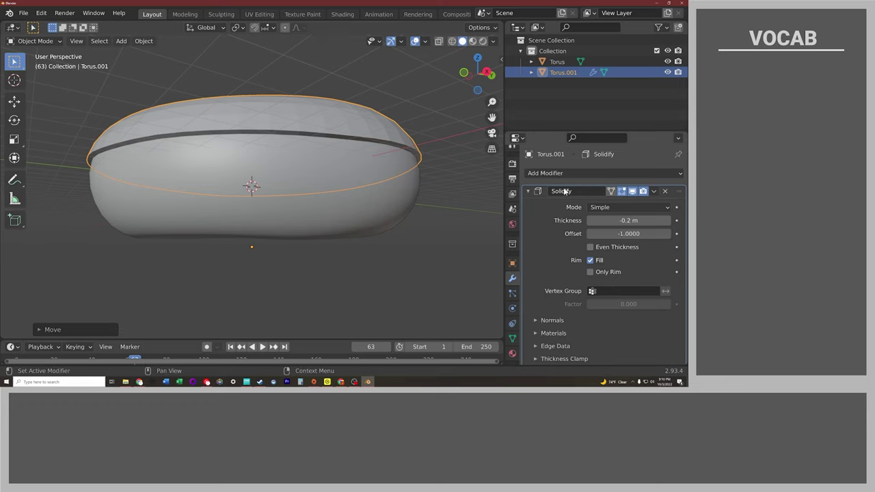
Apply the Solidify modifier permanently to the Torus.001 shell
click(655, 192)
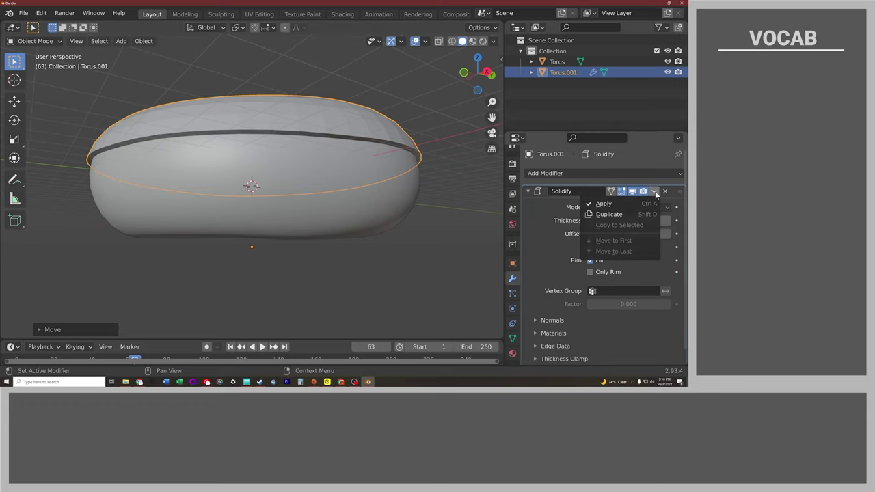
click(632, 204)
mouse_move(438, 175)
middle_down()
mouse_move(380, 168)
mouse_move(312, 215)
mouse_move(221, 192)
mouse_move(200, 126)
middle_up()
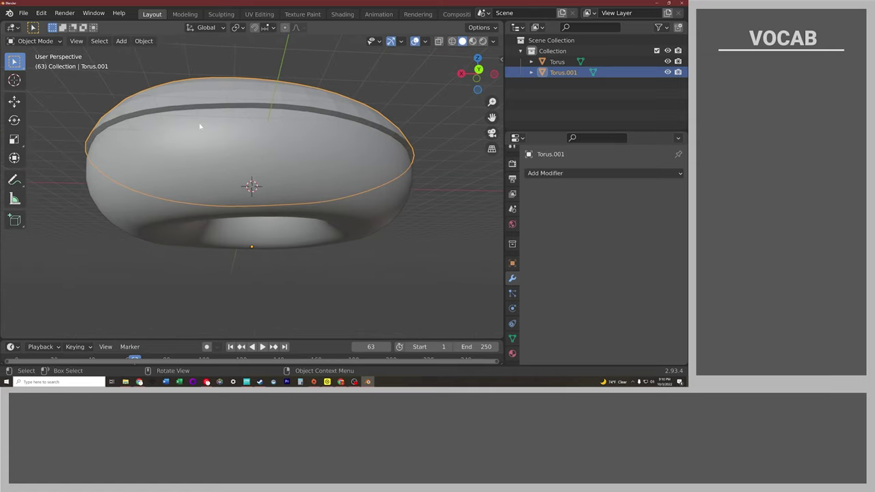
Pick a face on the icing's edge and pull it down with proportional falloff
key(Tab)
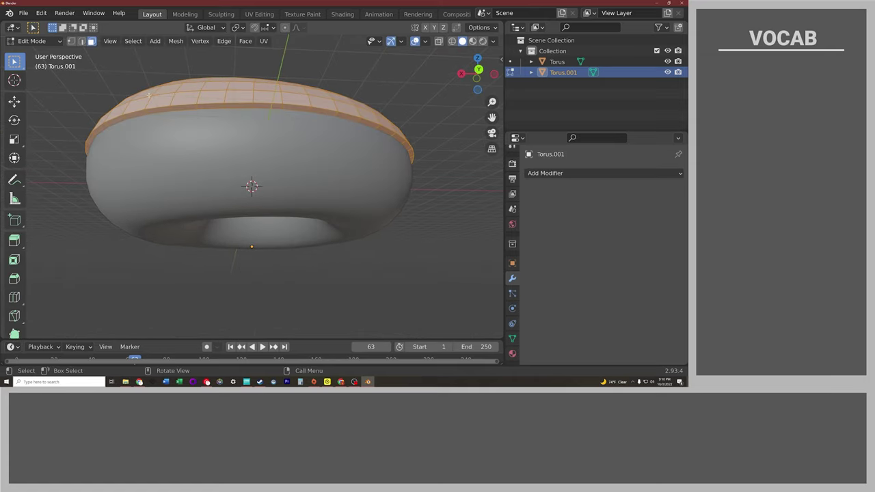
key(Tab)
key(Tab)
click(162, 108)
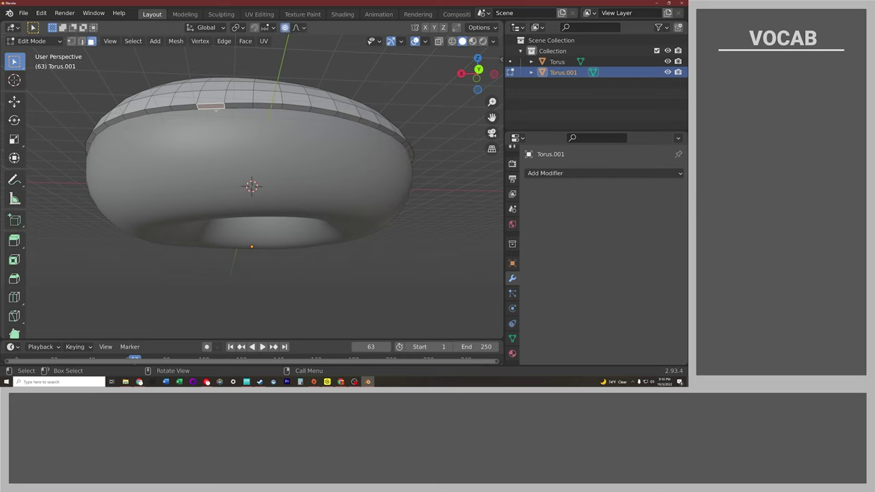
key(g)
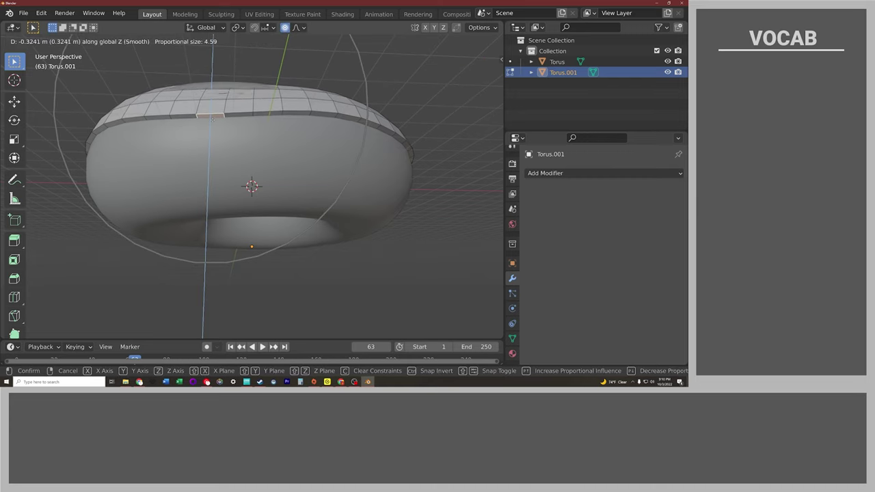
click(213, 120)
middle_drag(213, 119, 218, 161)
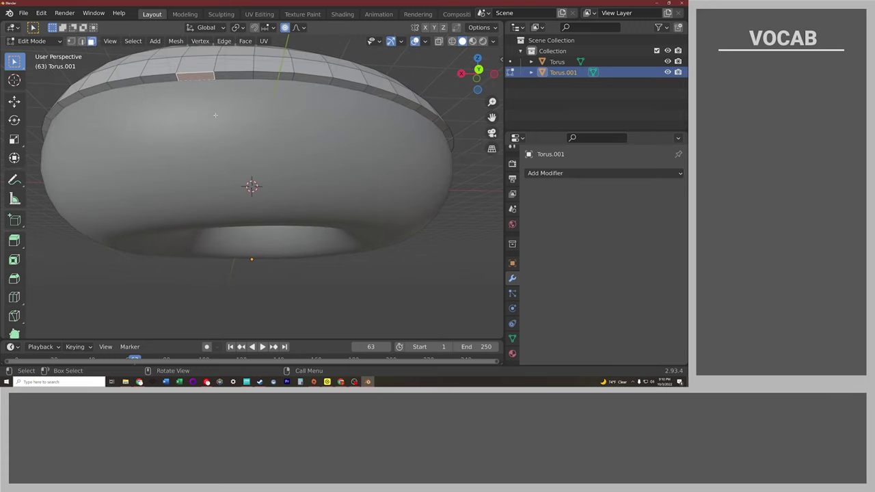
middle_drag(226, 129, 239, 119)
key(g)
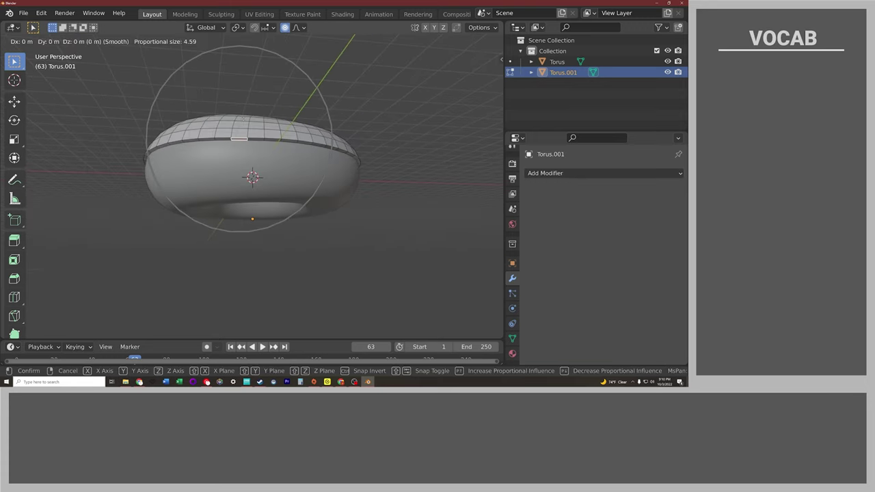
scroll(242, 119, up, 7)
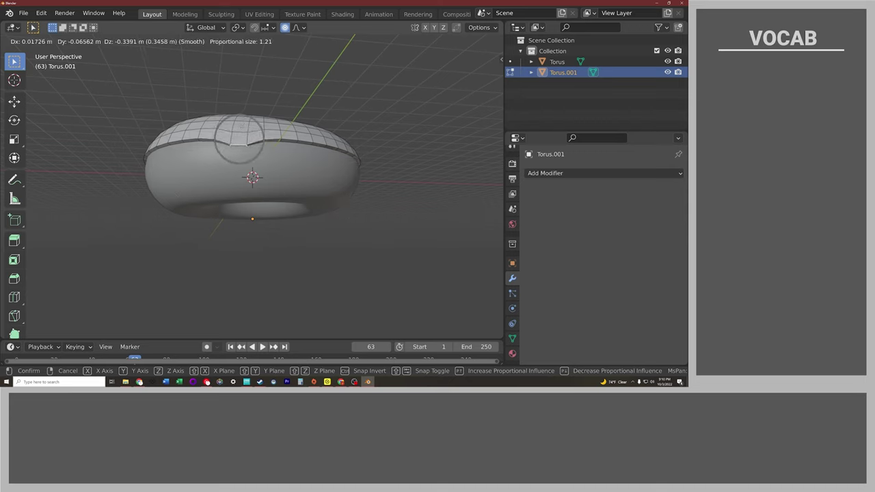
click(239, 139)
mouse_move(239, 139)
middle_down()
mouse_move(207, 149)
mouse_move(220, 156)
middle_up()
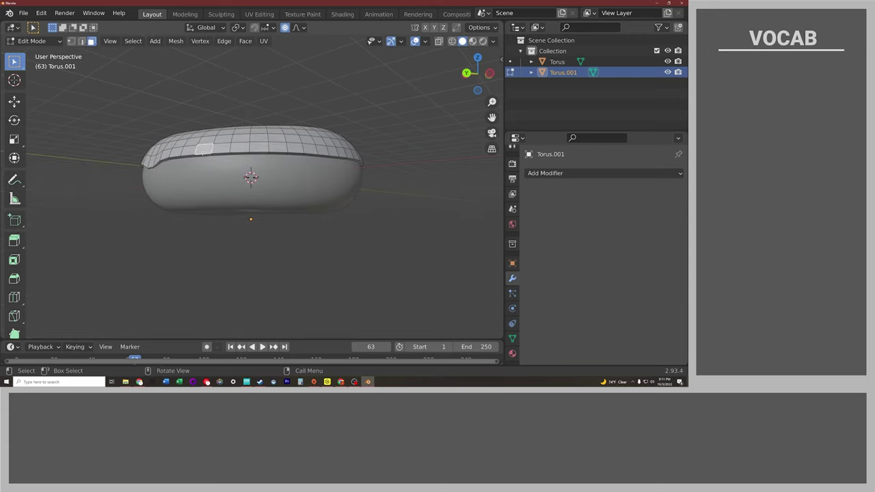
Pull another icing edge face straight down along Z into a drip
key(g)
key(z)
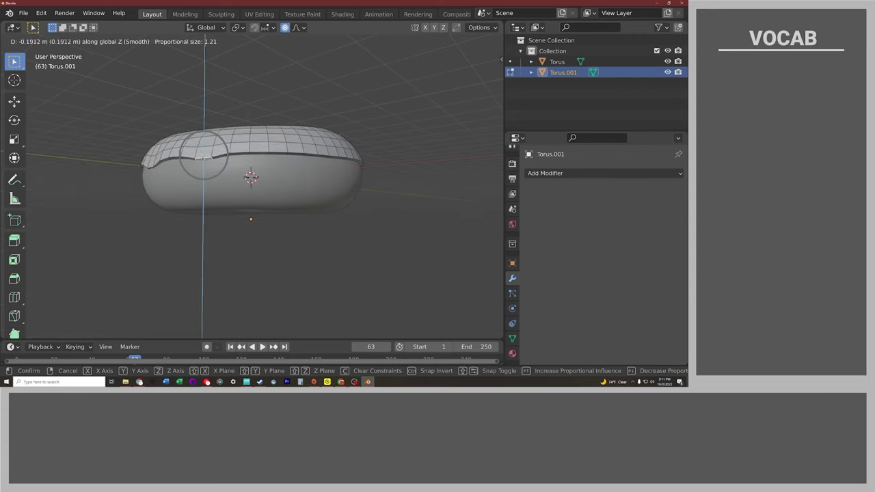
scroll(203, 160, down, 2)
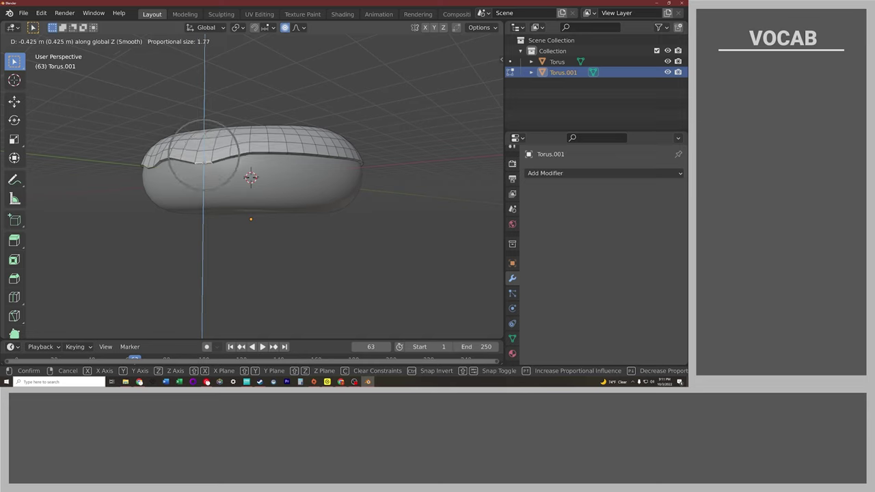
click(204, 162)
Resize the drip's width with smooth falloff and reposition the selected face
key(s)
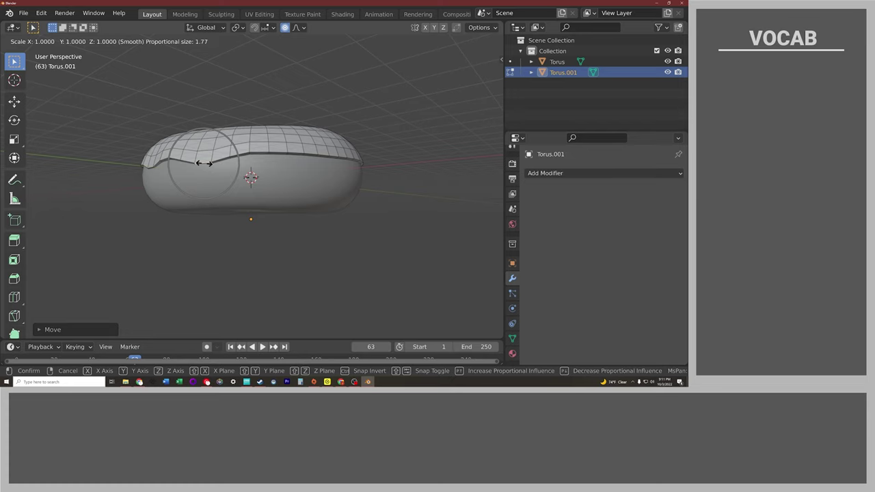
key(x)
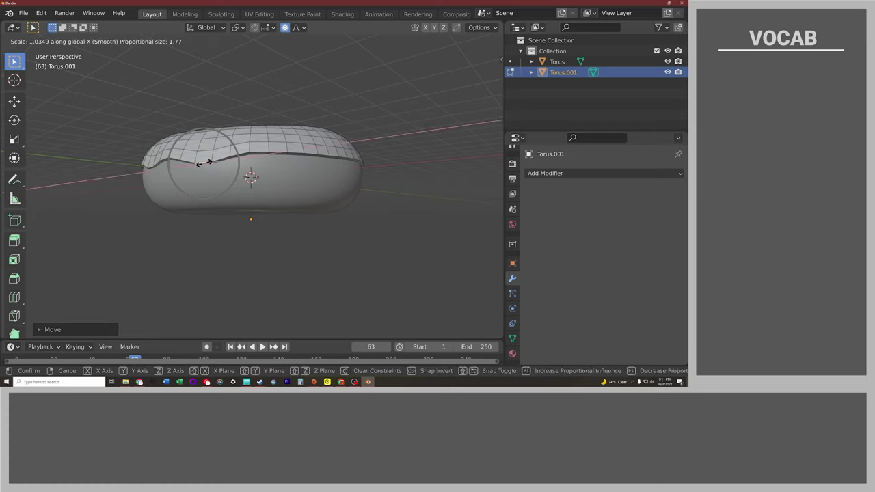
key(Escape)
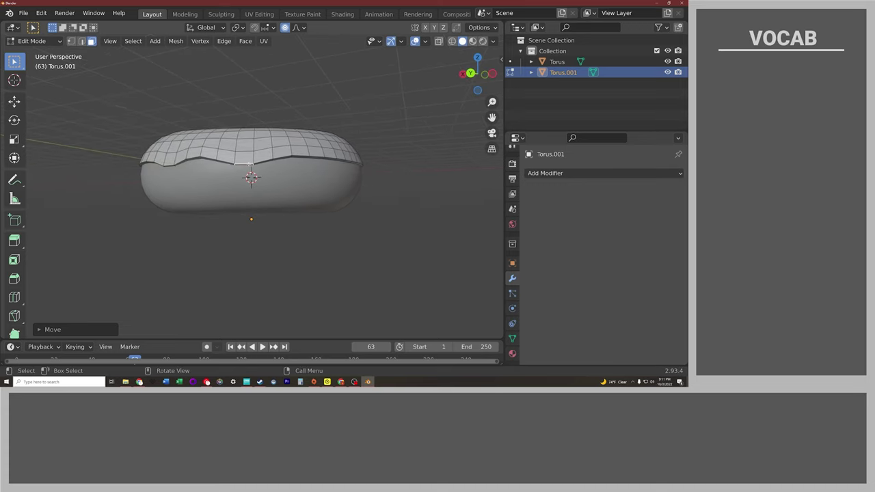
key(s)
click(249, 165)
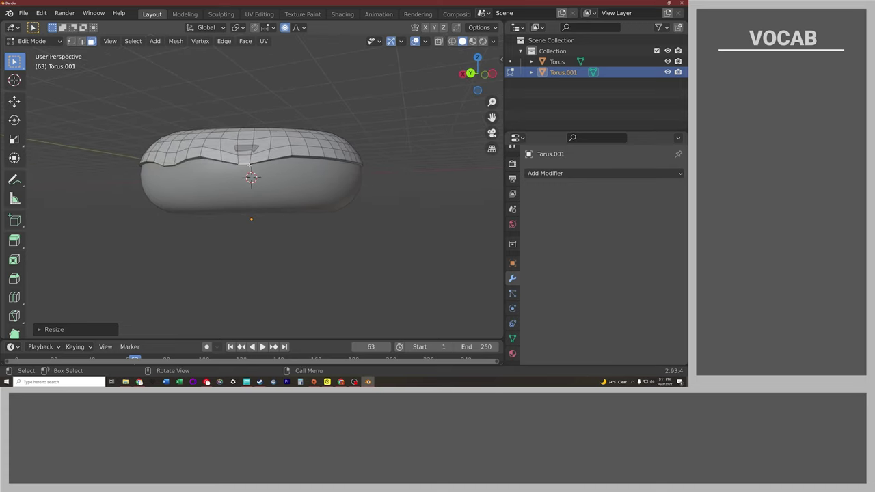
mouse_move(249, 165)
middle_down()
mouse_move(181, 172)
mouse_move(291, 150)
mouse_move(277, 186)
middle_up()
key(g)
click(179, 172)
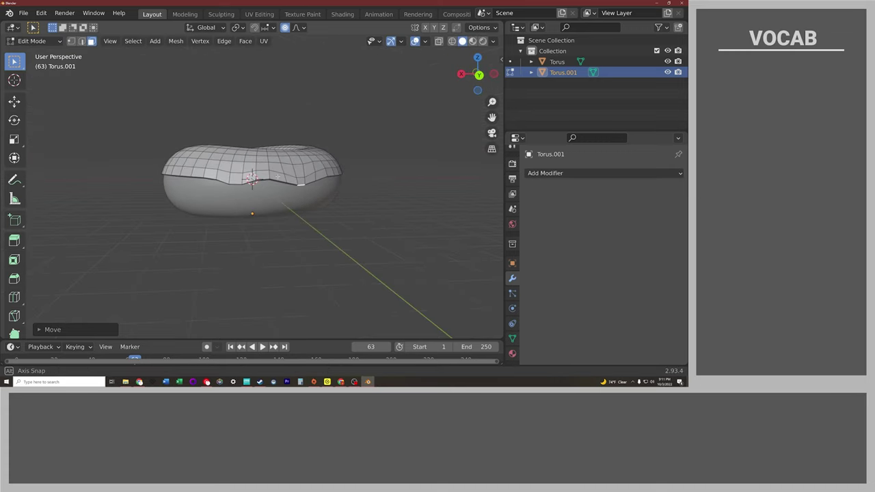
scroll(252, 180, up, 3)
middle_drag(277, 186, 277, 164)
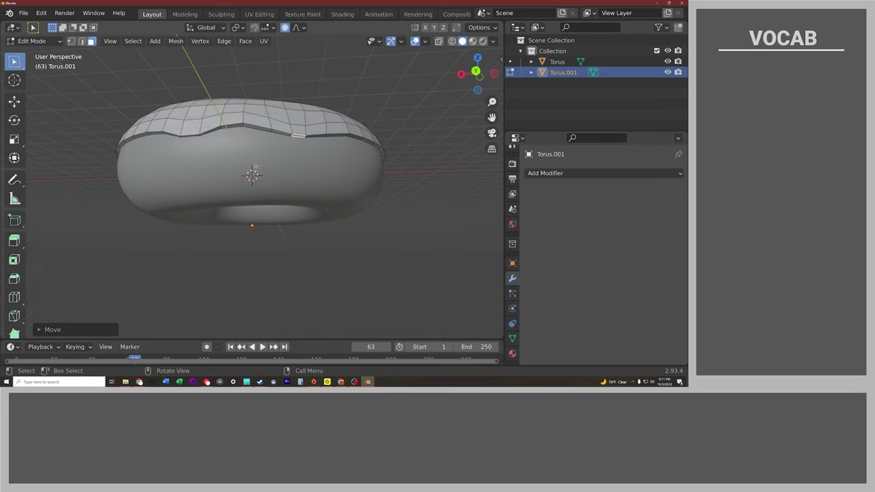
Switch to edge selection and lower icing edges vertically with proportional editing
key(2)
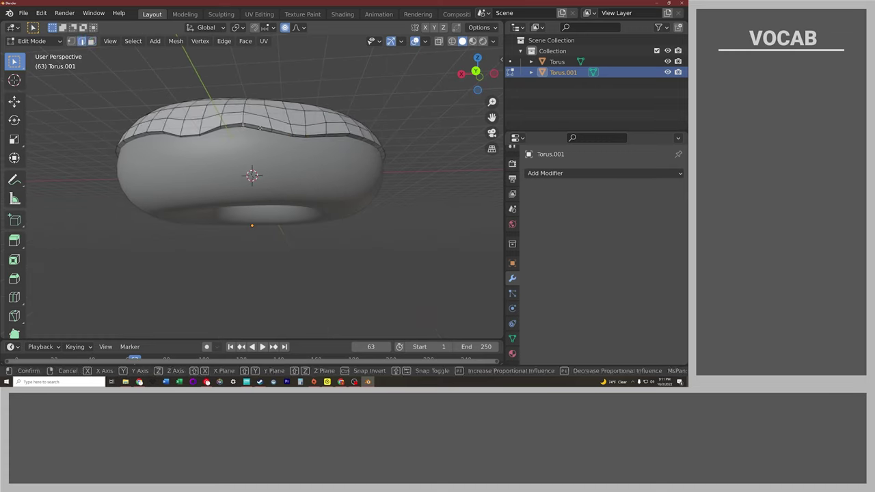
key(g)
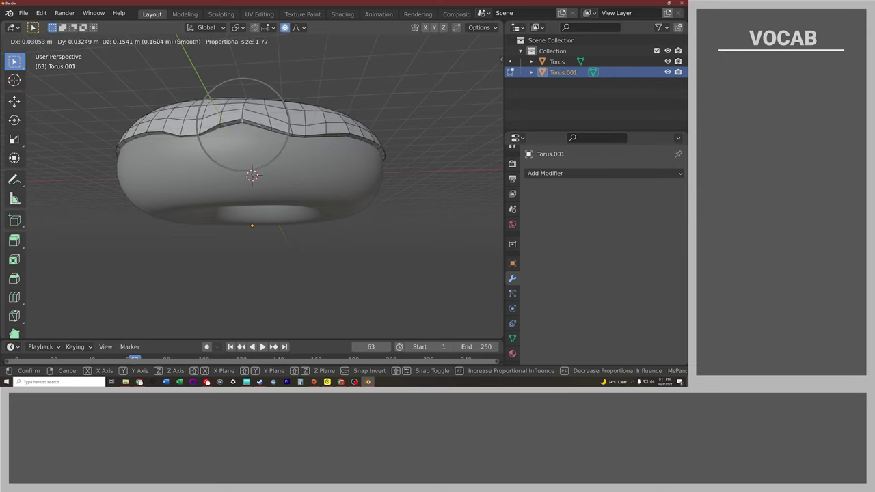
click(258, 125)
middle_drag(259, 124, 192, 145)
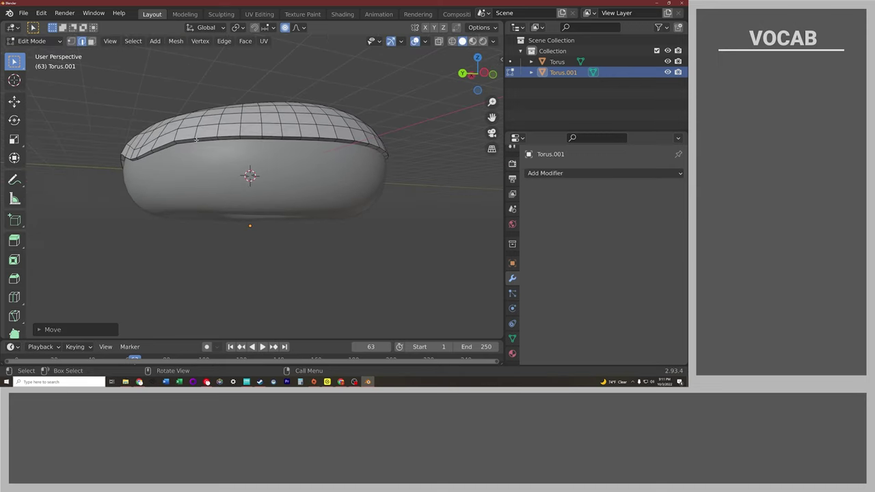
key(g)
key(z)
click(195, 146)
middle_drag(195, 145, 191, 152)
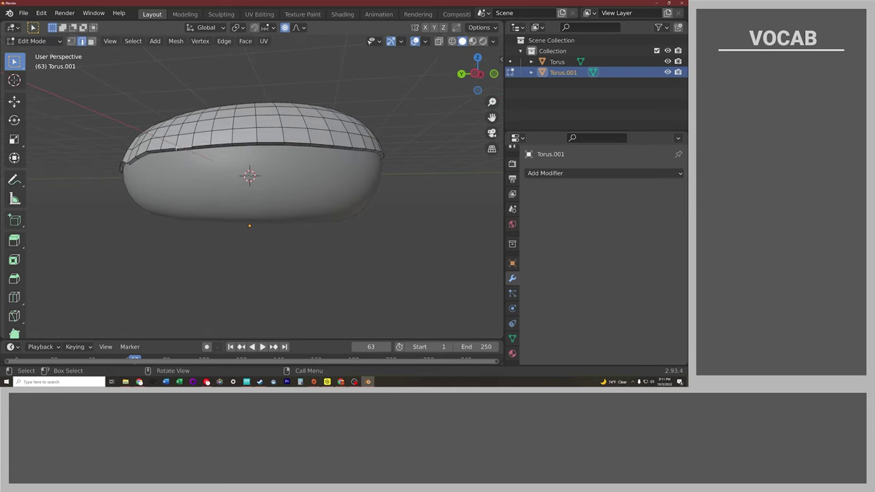
Shift more icing edges along Z to even out the edge band
key(g)
key(z)
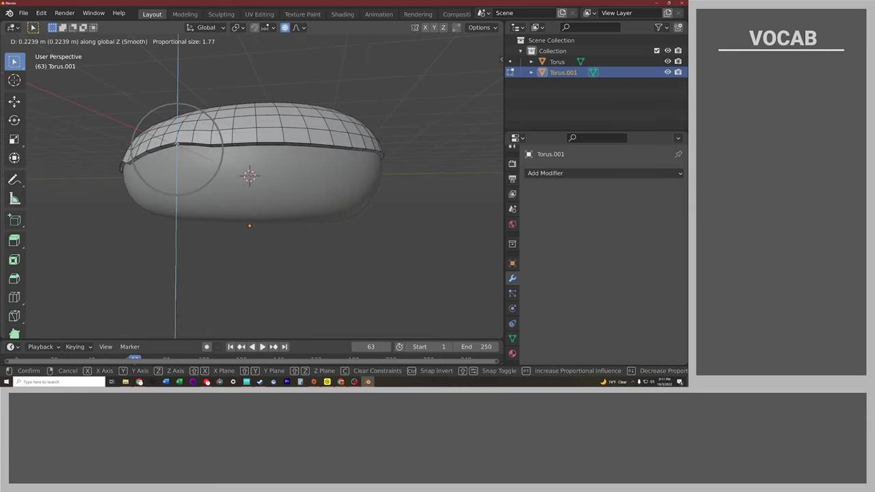
click(177, 144)
key(g)
key(z)
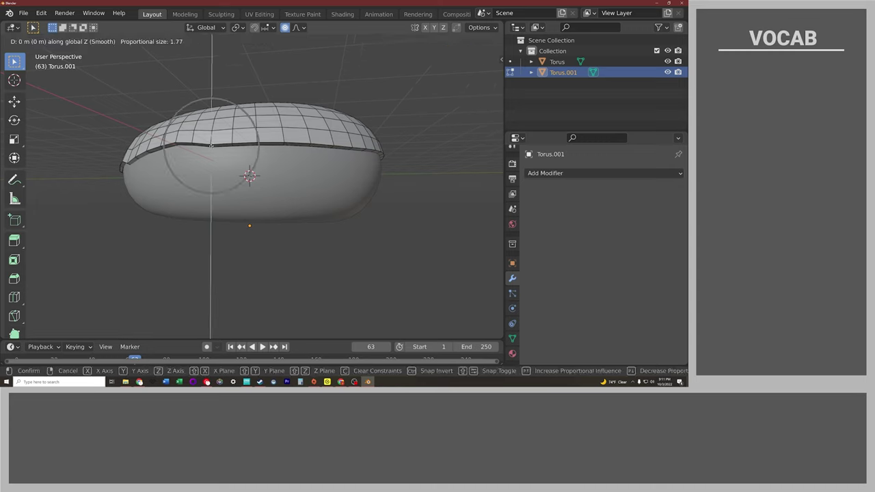
click(188, 153)
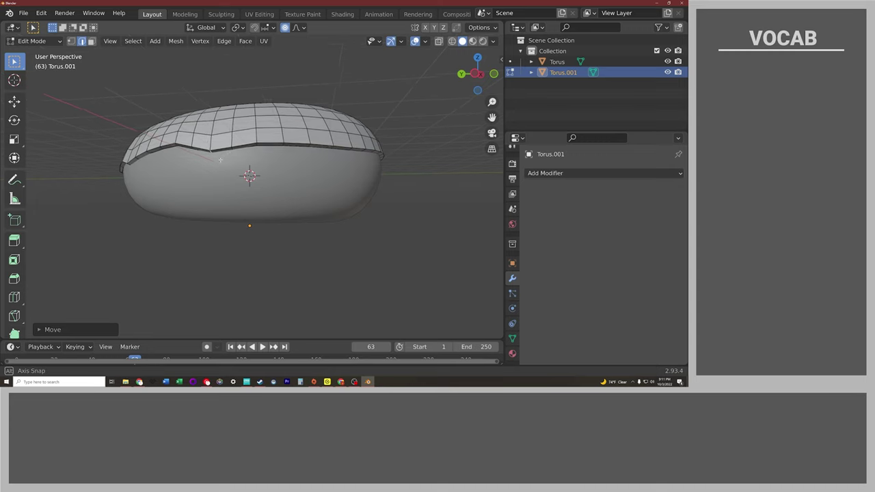
key(g)
key(z)
right_click(182, 145)
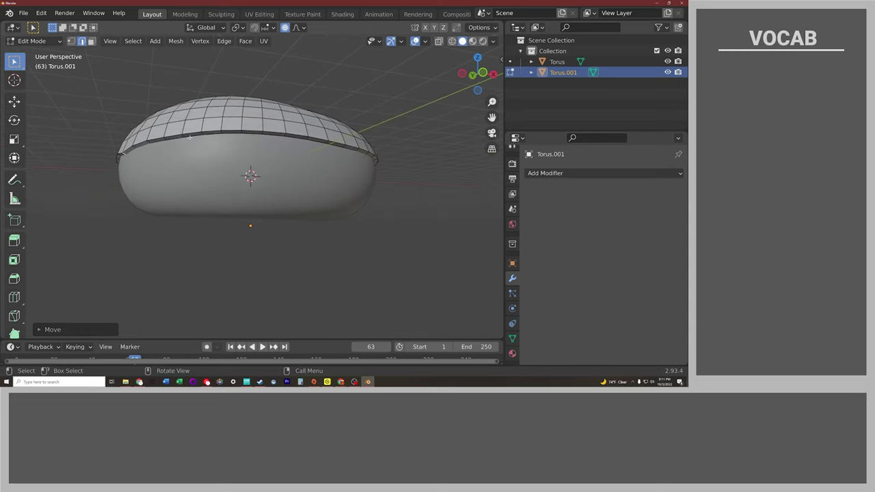
middle_drag(182, 145, 159, 129)
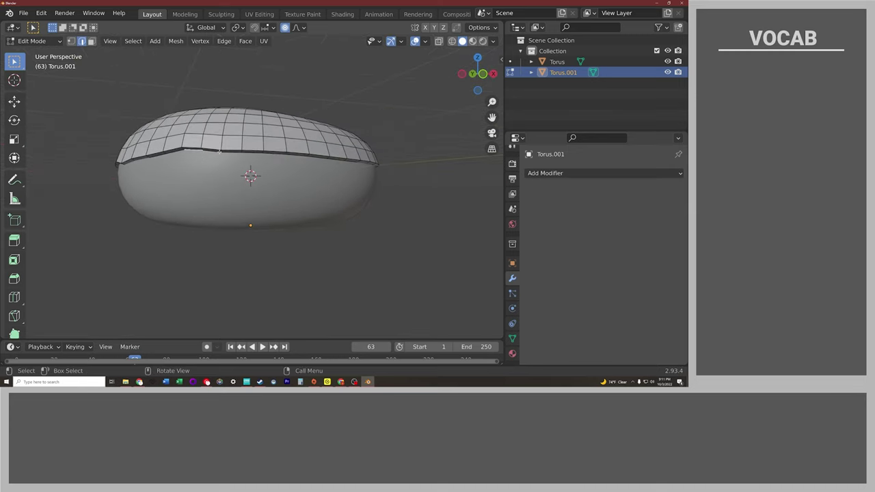
key(g)
key(z)
click(173, 148)
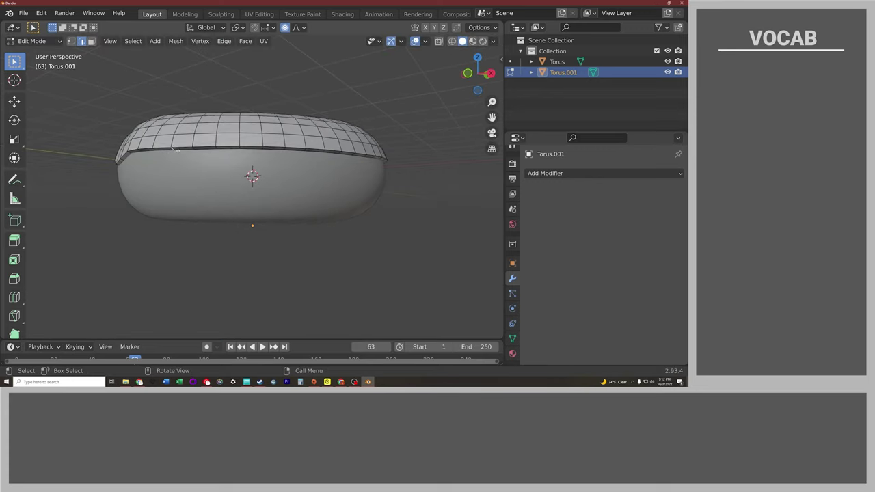
Make further smooth-falloff edge moves to shape the icing's wavy rim
middle_drag(177, 149, 205, 170)
scroll(205, 171, up, 3)
key(g)
key(z)
click(206, 171)
scroll(205, 171, down, 3)
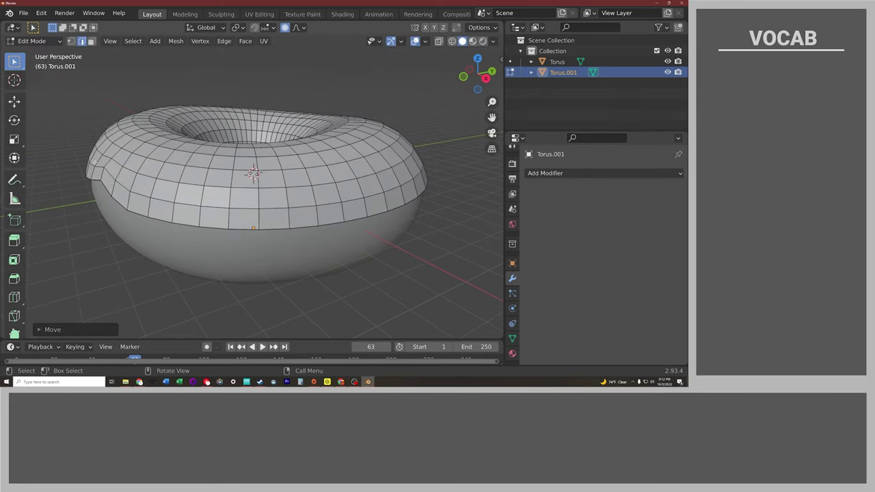
mouse_move(133, 178)
middle_down()
mouse_move(130, 150)
mouse_move(207, 126)
mouse_move(137, 147)
middle_up()
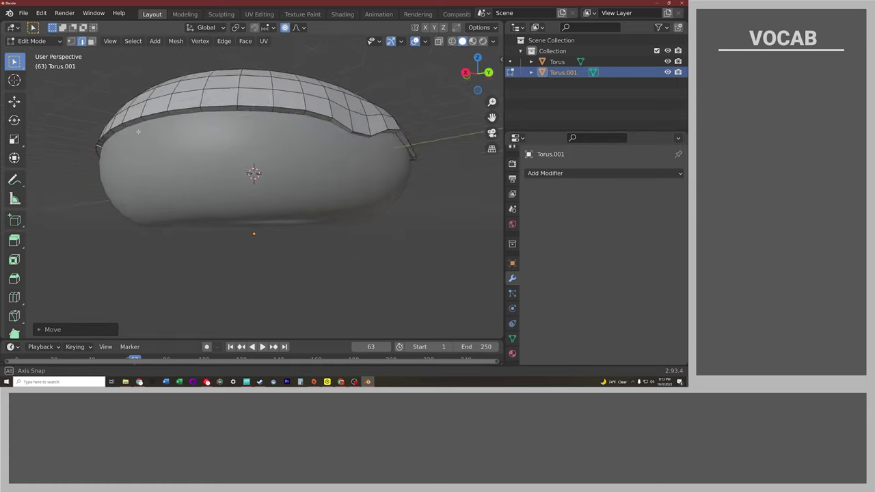
key(g)
click(127, 149)
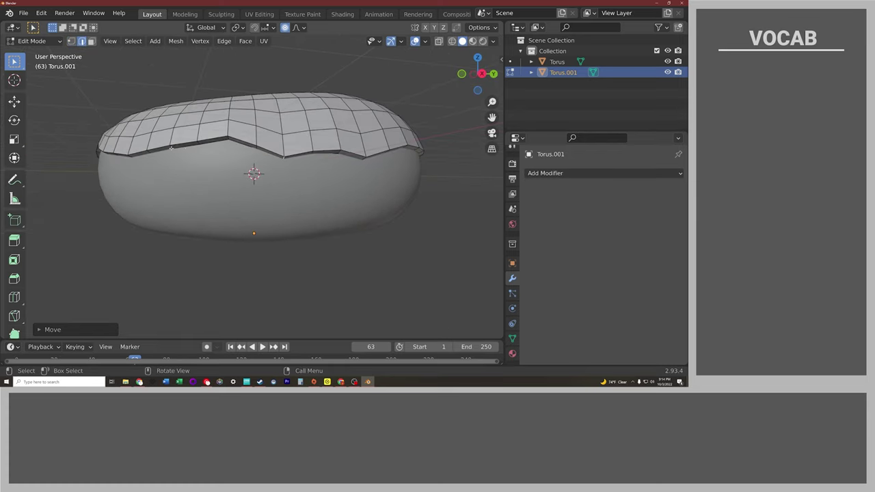
Finish the last proportional edge moves and orbit out to view the whole donut top
key(g)
key(Escape)
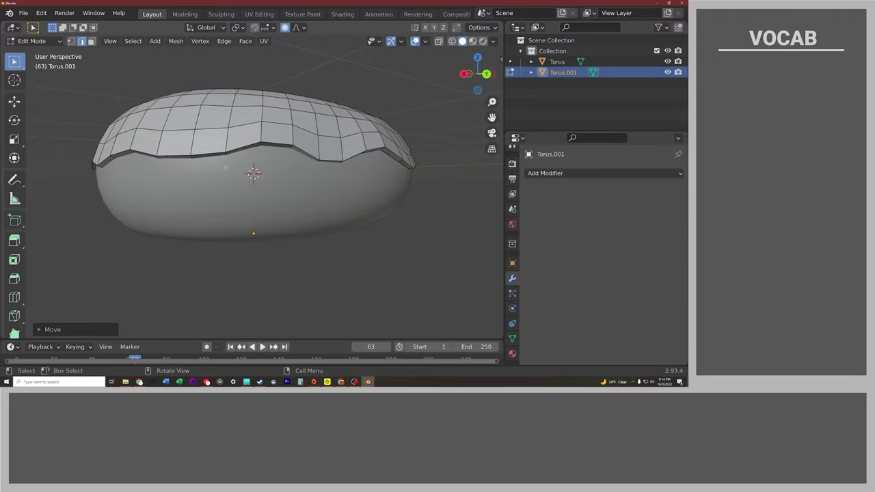
mouse_move(172, 148)
middle_down()
mouse_move(205, 123)
mouse_move(370, 165)
mouse_move(396, 181)
middle_up()
key(g)
click(373, 166)
key(g)
click(397, 154)
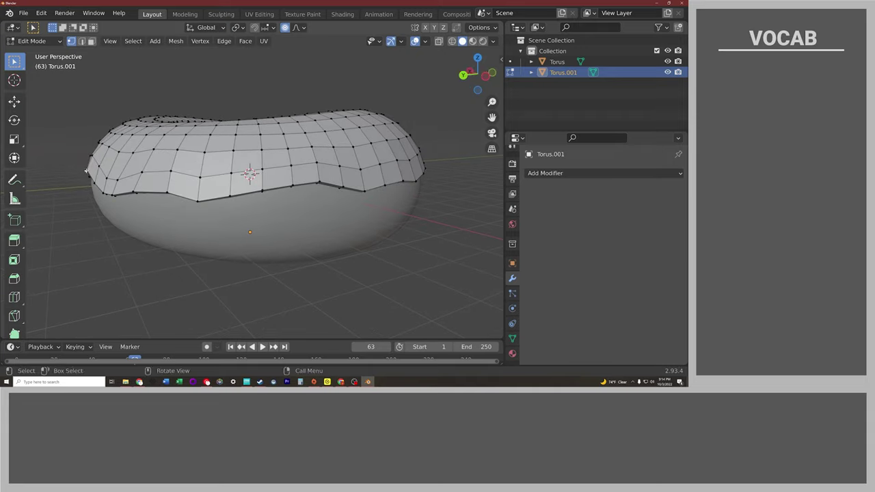
middle_drag(87, 171, 503, 163)
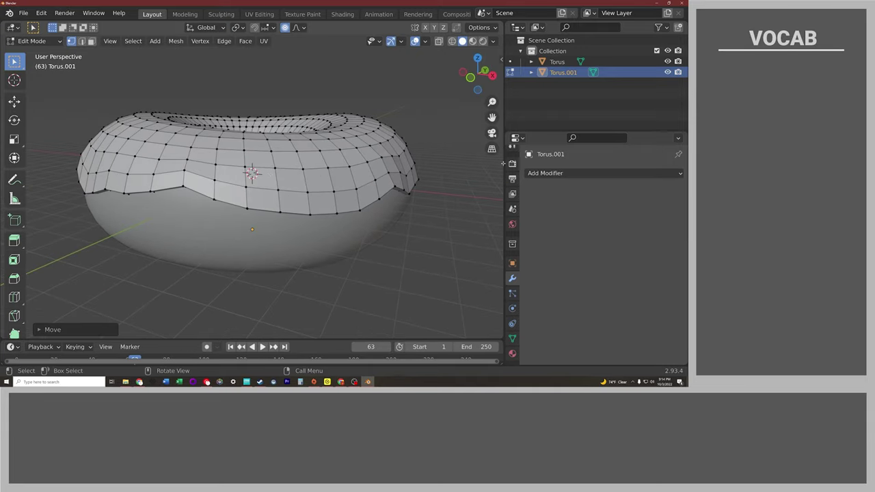
mouse_move(80, 156)
middle_down()
mouse_move(113, 155)
mouse_move(87, 166)
mouse_move(94, 152)
mouse_move(86, 179)
mouse_move(88, 171)
middle_up()
scroll(89, 171, down, 3)
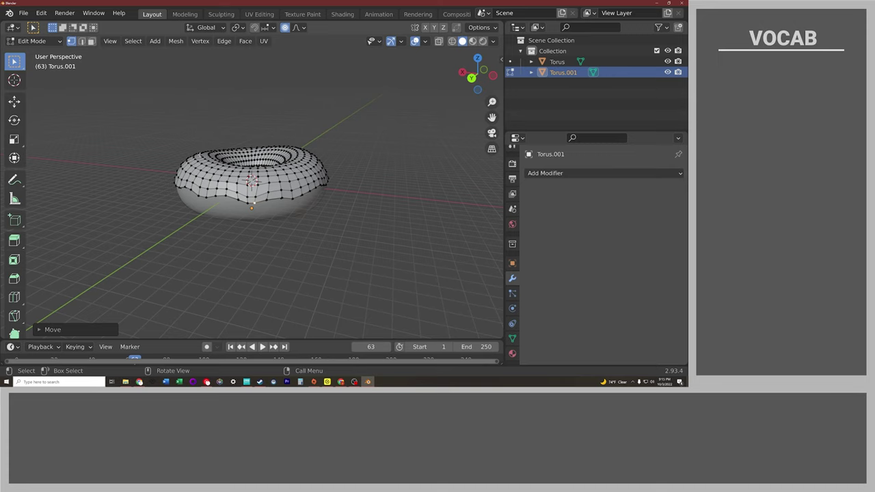
Return Torus.001 to Object Mode, inspect the dripping icing edge, and bring up Add Modifier
key(Tab)
mouse_move(274, 185)
middle_down()
mouse_move(283, 238)
mouse_move(268, 181)
mouse_move(251, 190)
mouse_move(142, 192)
mouse_move(74, 171)
middle_up()
scroll(253, 189, up, 4)
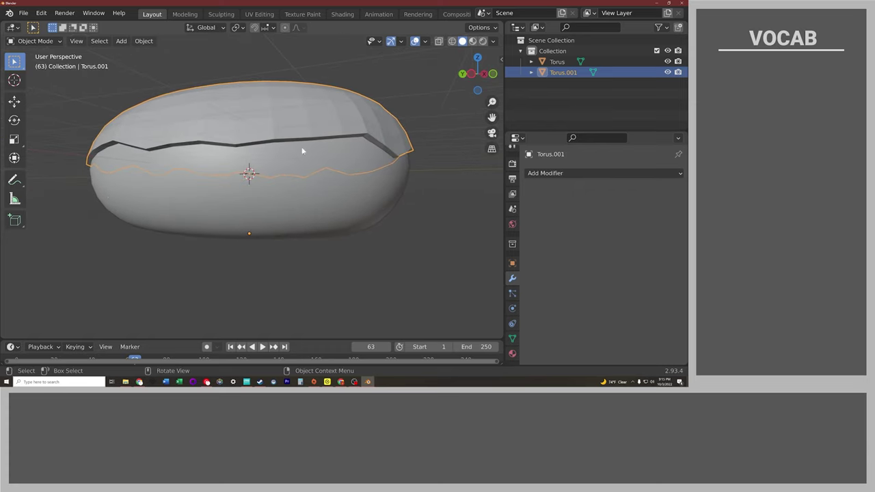
middle_drag(302, 150, 168, 161)
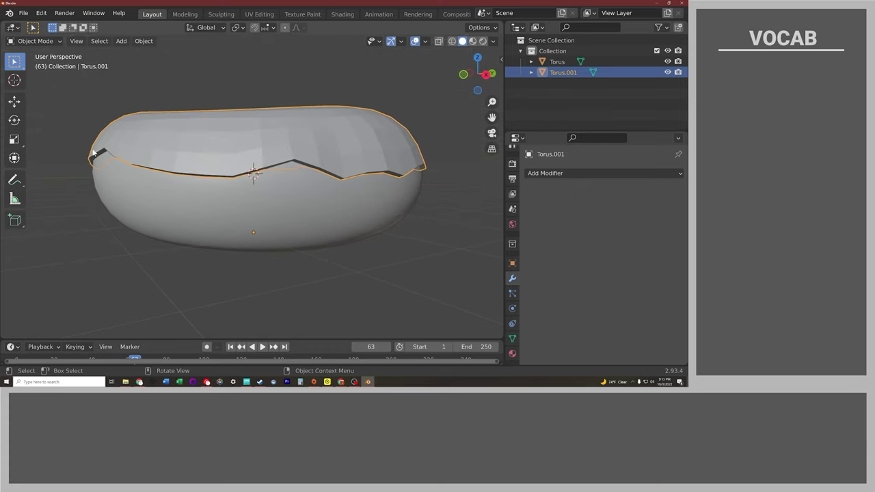
mouse_move(342, 176)
middle_down()
mouse_move(351, 181)
mouse_move(276, 175)
mouse_move(150, 185)
mouse_move(479, 221)
mouse_move(228, 180)
middle_up()
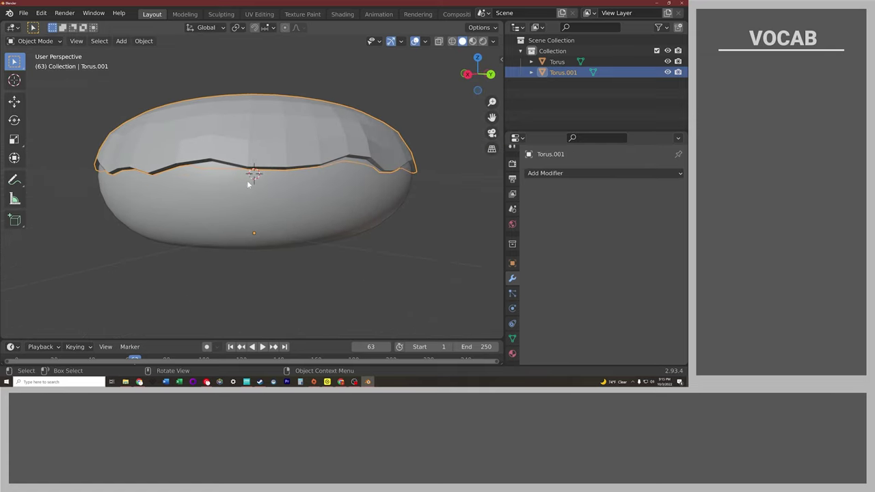
mouse_move(425, 177)
middle_down()
mouse_move(88, 178)
mouse_move(95, 162)
mouse_move(115, 162)
mouse_move(126, 151)
middle_up()
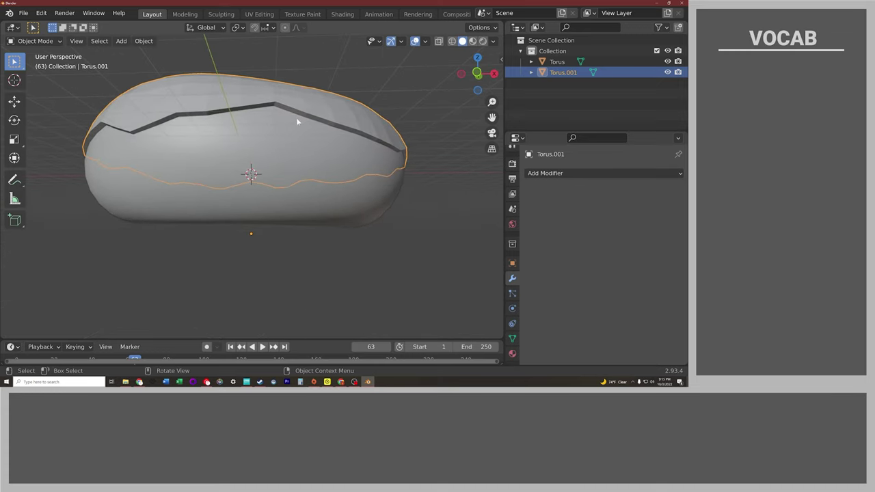
mouse_move(297, 121)
middle_down()
mouse_move(307, 144)
mouse_move(299, 156)
middle_up()
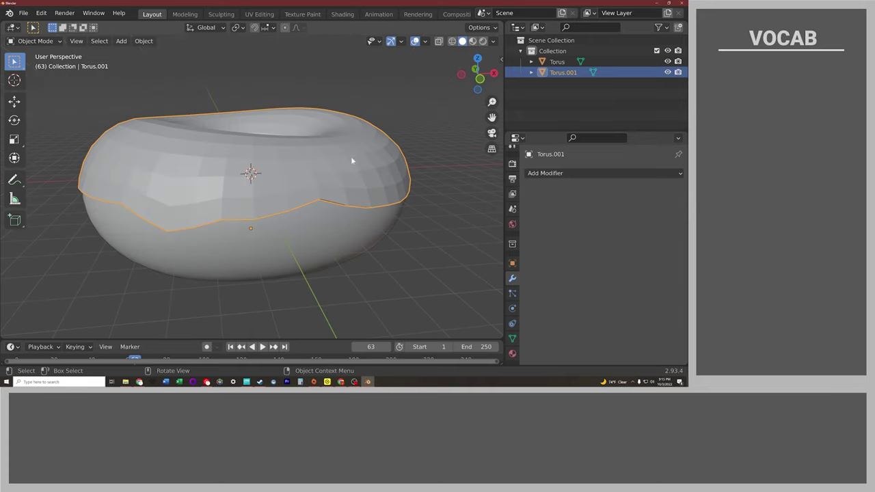
click(547, 175)
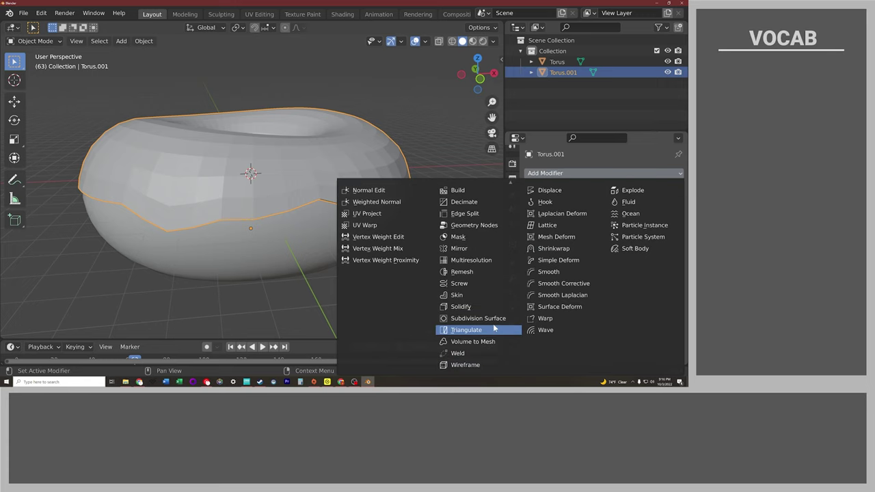
Add a Subdivision Surface modifier to the icing and preview it at viewport level 2
click(486, 318)
mouse_move(385, 257)
middle_down()
mouse_move(355, 211)
mouse_move(279, 225)
mouse_move(333, 195)
mouse_move(279, 197)
mouse_move(323, 192)
mouse_move(281, 211)
middle_up()
scroll(347, 186, up, 5)
scroll(334, 190, down, 4)
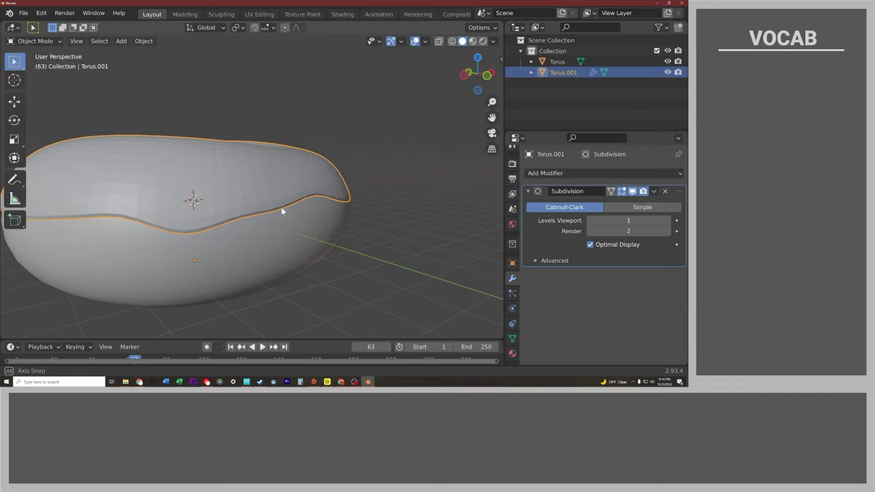
click(667, 221)
mouse_move(442, 224)
middle_down()
mouse_move(437, 212)
mouse_move(457, 208)
middle_up()
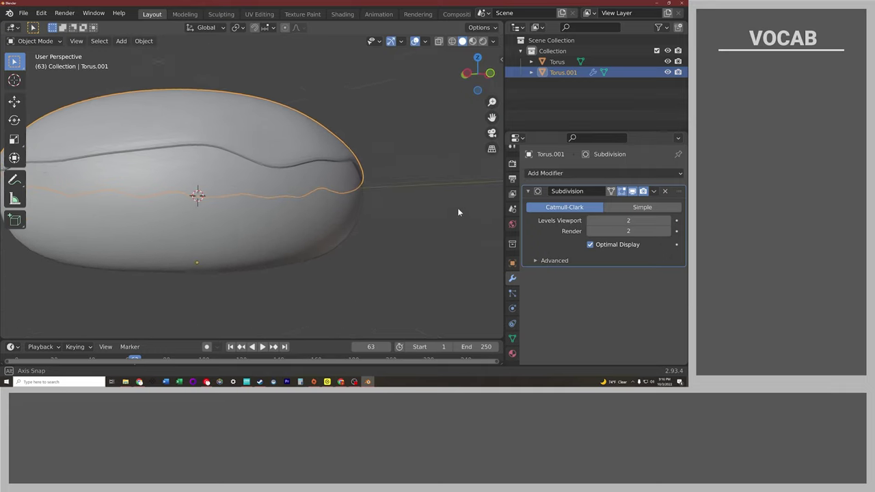
scroll(382, 160, up, 5)
scroll(382, 160, down, 4)
mouse_move(385, 166)
middle_down()
mouse_move(336, 201)
mouse_move(348, 194)
mouse_move(274, 200)
middle_up()
scroll(346, 190, up, 1)
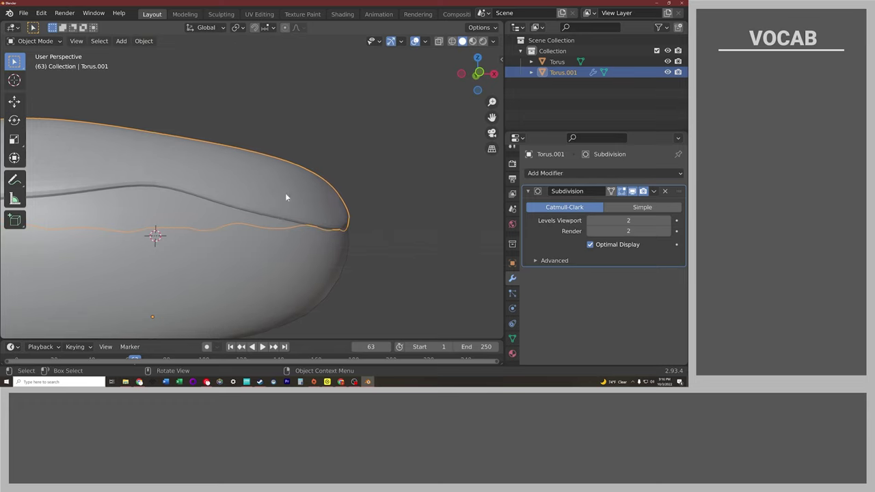
scroll(289, 197, down, 3)
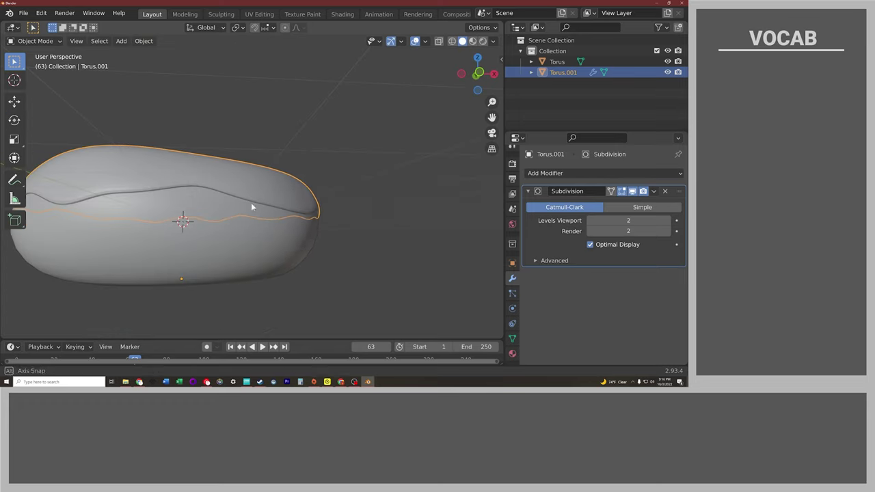
mouse_move(251, 203)
middle_down()
mouse_move(338, 236)
mouse_move(294, 220)
mouse_move(312, 186)
middle_up()
scroll(301, 192, up, 3)
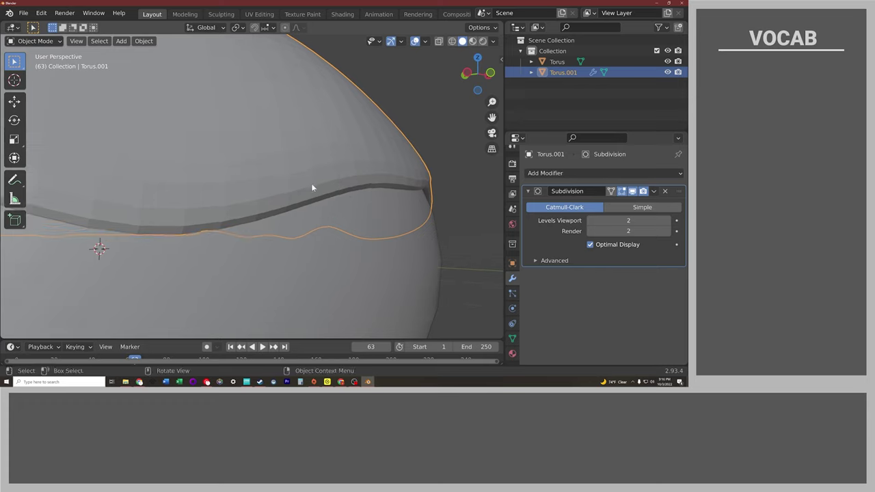
Drop the viewport subdivision level back to 1 and apply the modifier to the icing
click(593, 223)
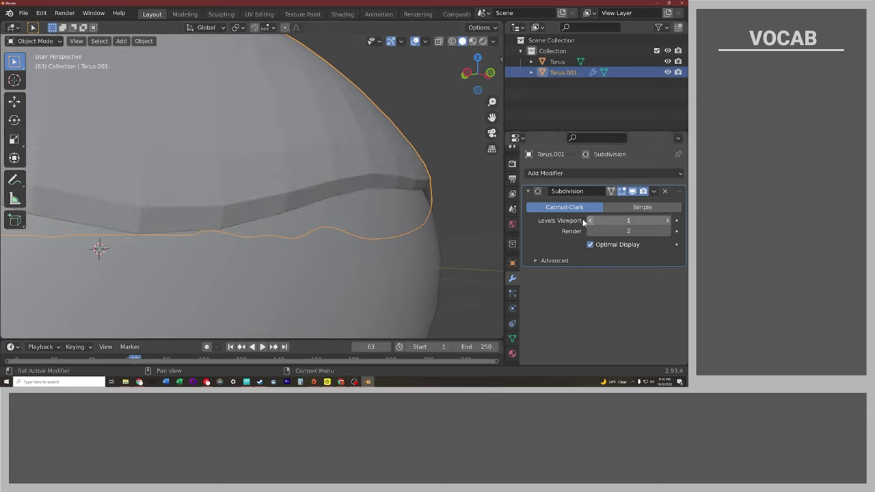
mouse_move(396, 202)
middle_down()
mouse_move(195, 189)
mouse_move(141, 198)
mouse_move(185, 222)
mouse_move(252, 223)
middle_up()
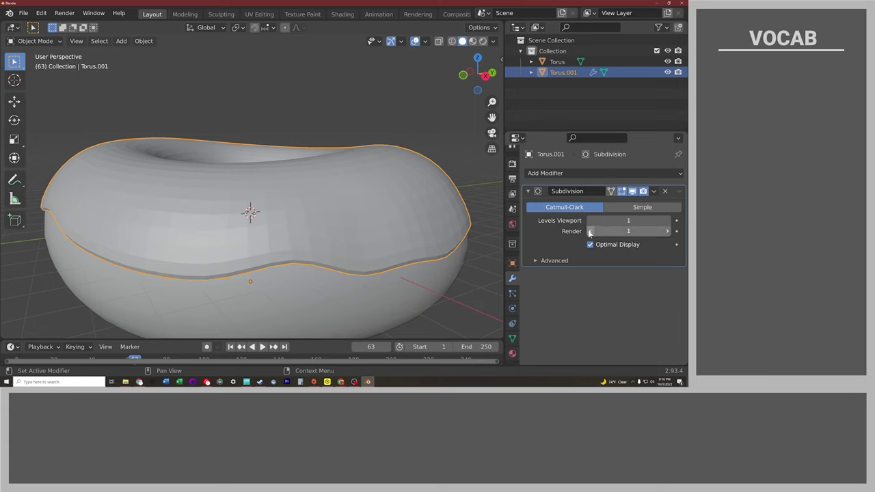
middle_drag(351, 237, 304, 216)
mouse_move(269, 212)
middle_down()
mouse_move(276, 199)
mouse_move(361, 199)
mouse_move(421, 210)
mouse_move(426, 220)
mouse_move(419, 218)
middle_up()
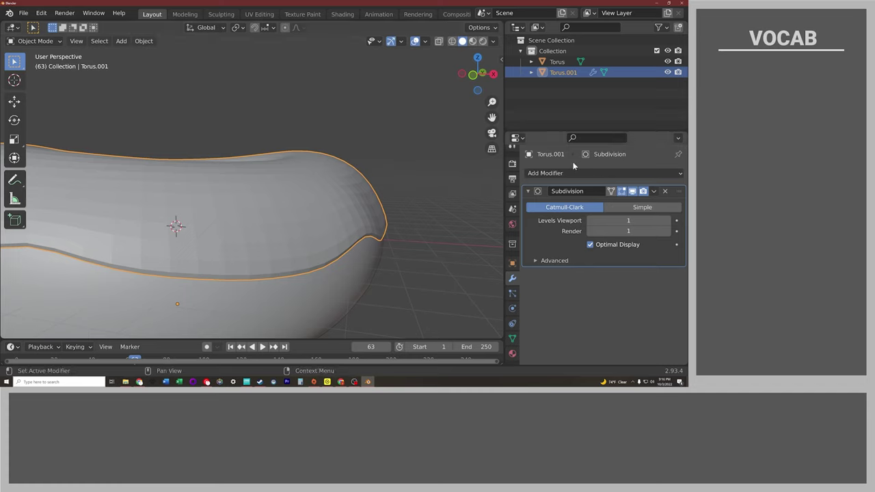
click(654, 192)
click(641, 206)
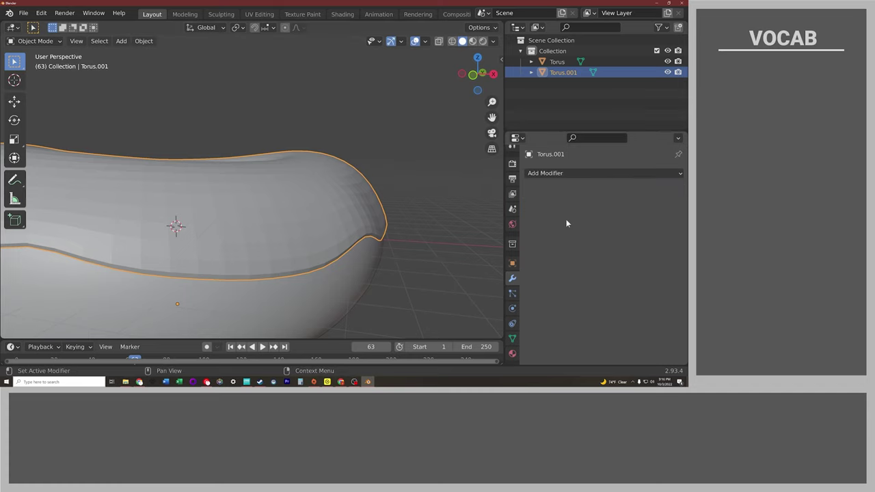
middle_drag(420, 244, 363, 245)
Select the donut Torus, add a Subdivision Surface modifier and apply it
click(312, 294)
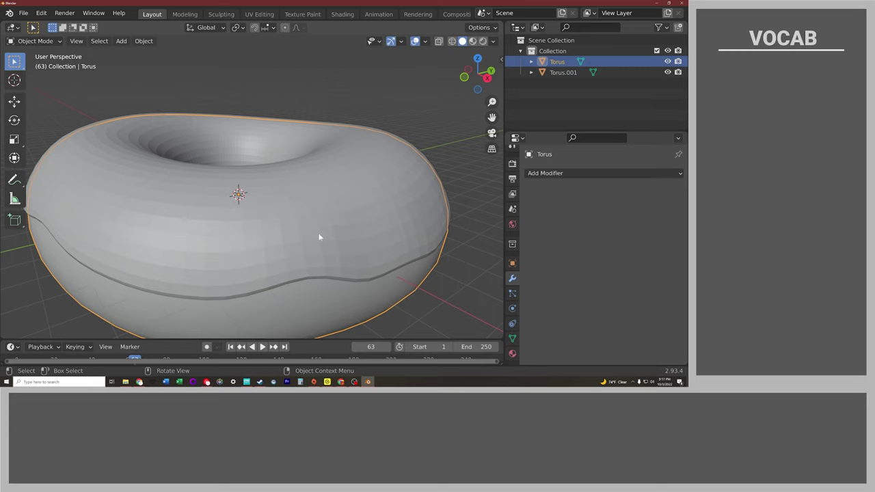
key(Tab)
key(Tab)
click(568, 173)
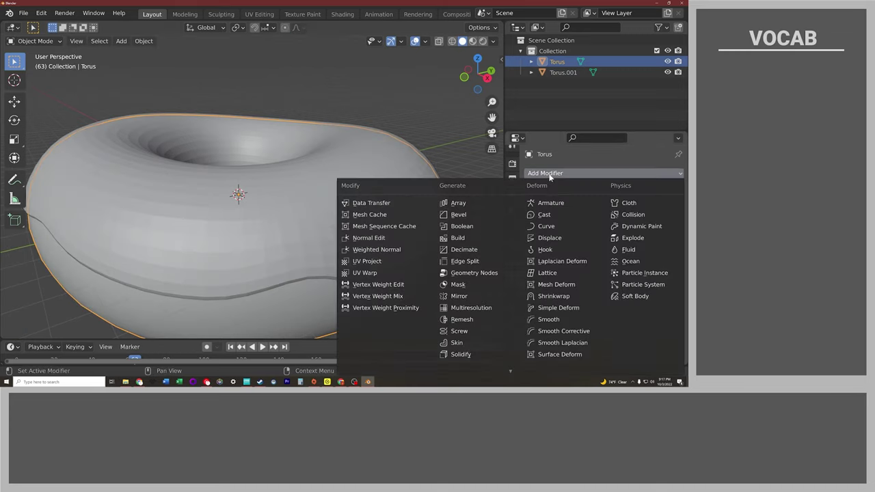
scroll(472, 354, down, 2)
click(479, 339)
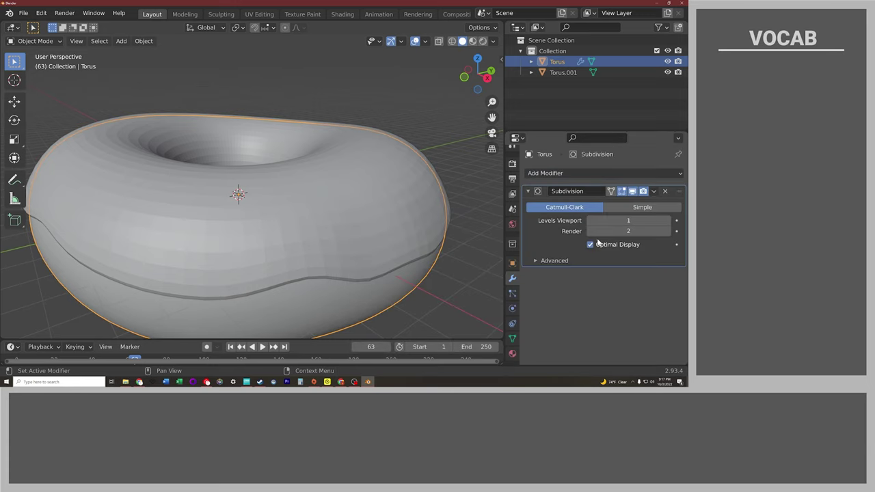
click(654, 192)
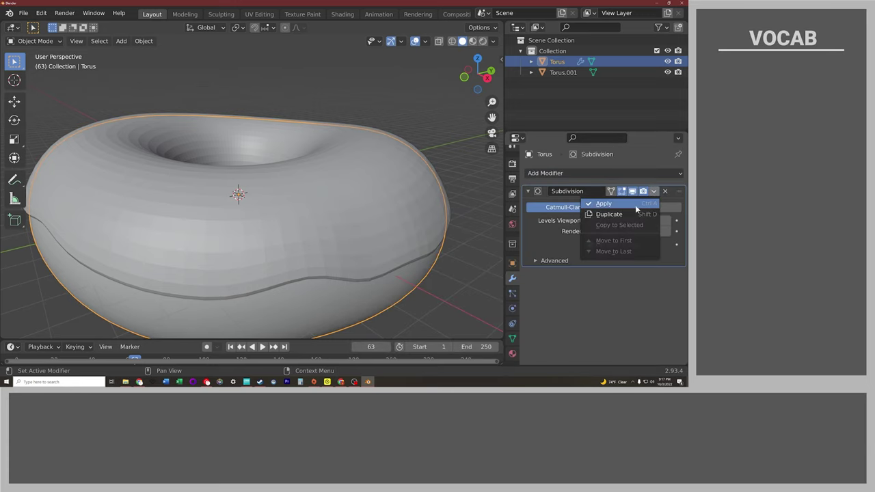
click(636, 204)
scroll(431, 226, down, 2)
scroll(355, 239, down, 2)
mouse_move(289, 249)
middle_down()
mouse_move(321, 221)
mouse_move(240, 164)
mouse_move(142, 150)
mouse_move(133, 211)
mouse_move(144, 252)
mouse_move(342, 241)
middle_up()
click(333, 235)
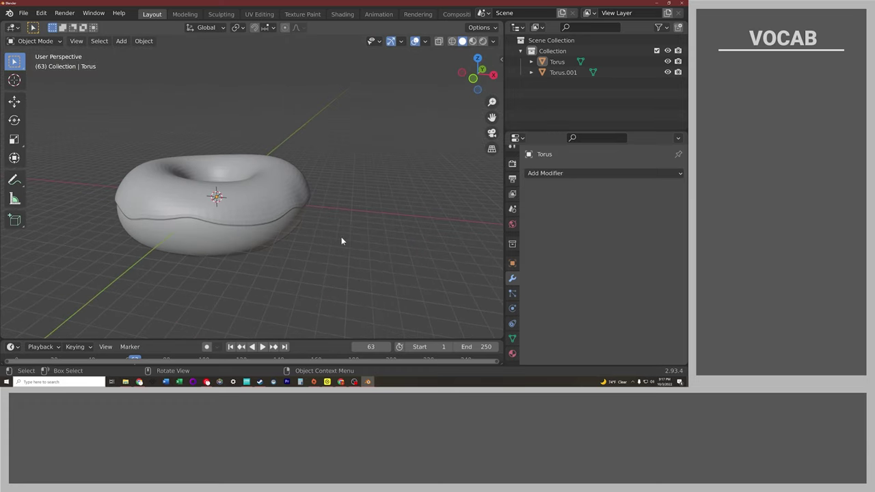
Apply Shade Smooth to all faces of the icing Torus.001, then deselect it to inspect the donut
click(254, 241)
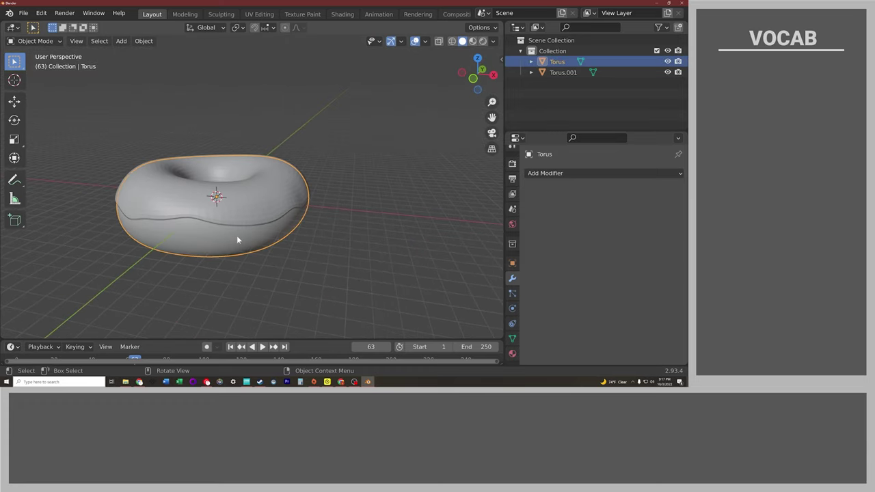
click(262, 207)
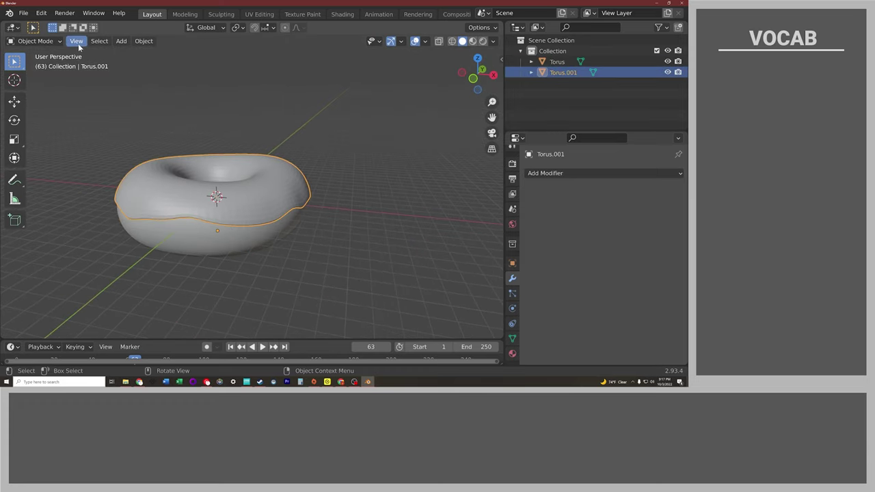
key(Tab)
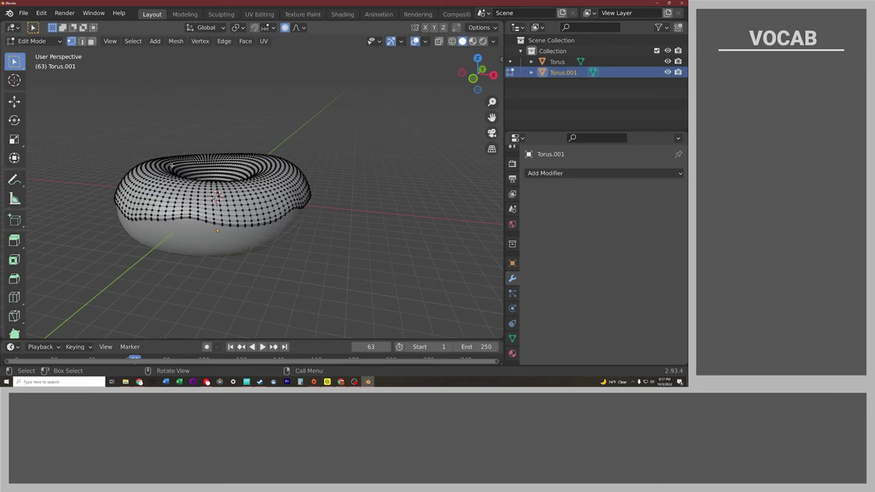
key(a)
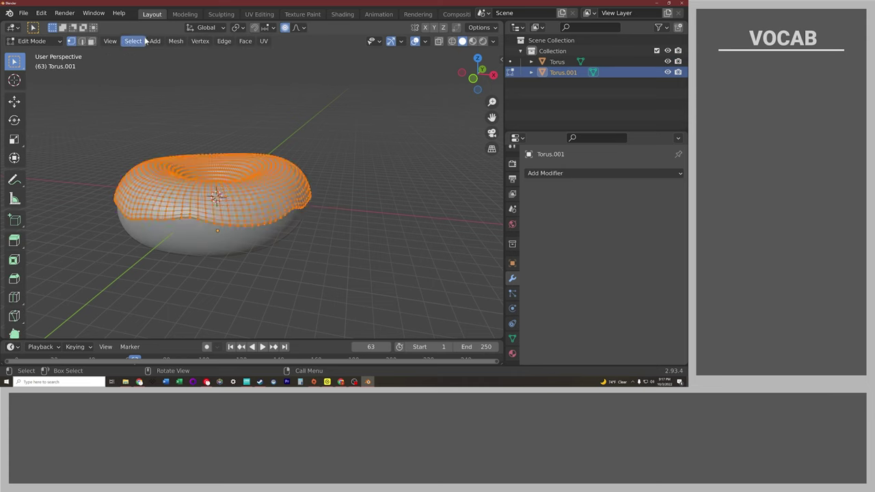
click(243, 41)
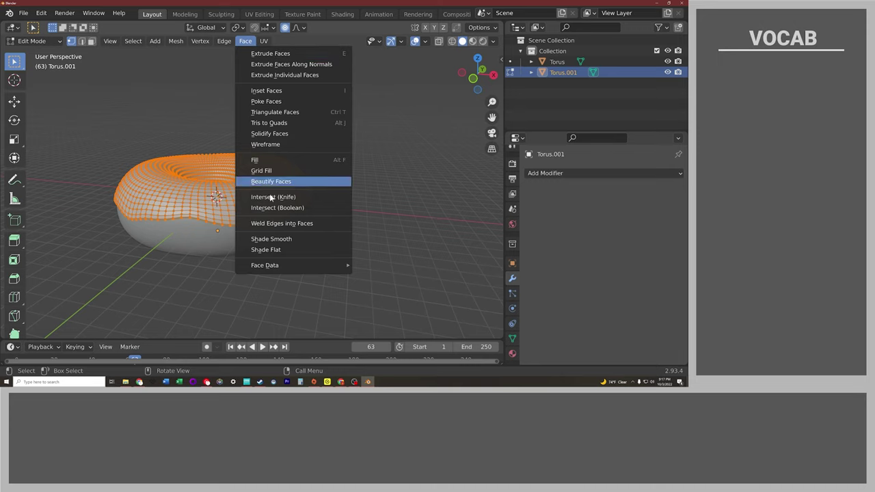
click(284, 240)
key(Tab)
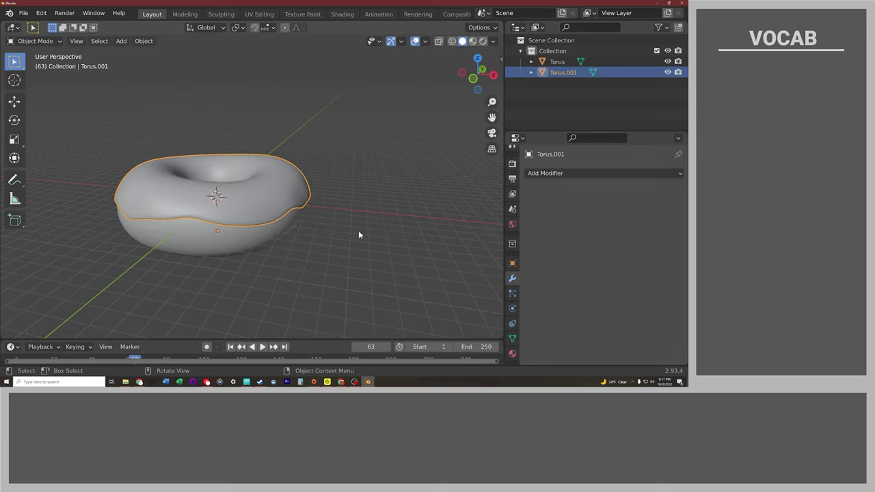
click(344, 230)
mouse_move(416, 216)
middle_down()
mouse_move(97, 199)
mouse_move(445, 236)
mouse_move(327, 213)
middle_up()
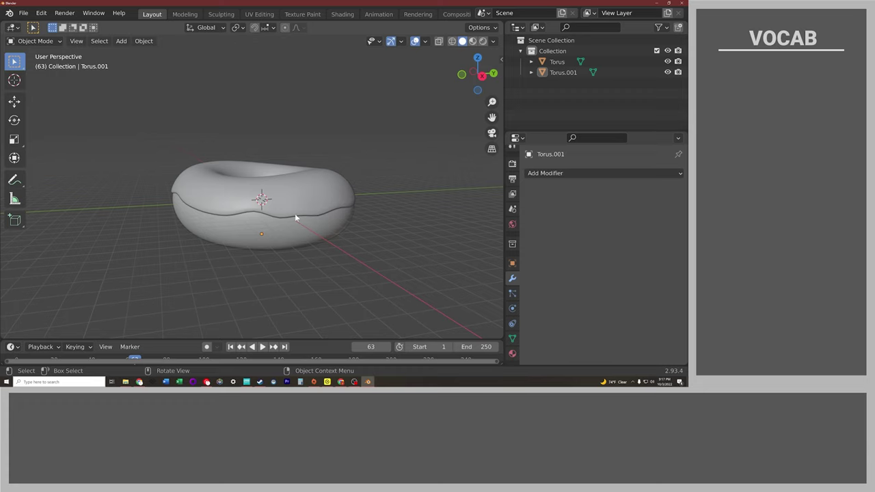
Enter Edit Mode on the icing and zoom in on the inner rim around the donut hole
mouse_move(322, 207)
middle_down()
mouse_move(284, 241)
mouse_move(183, 215)
middle_up()
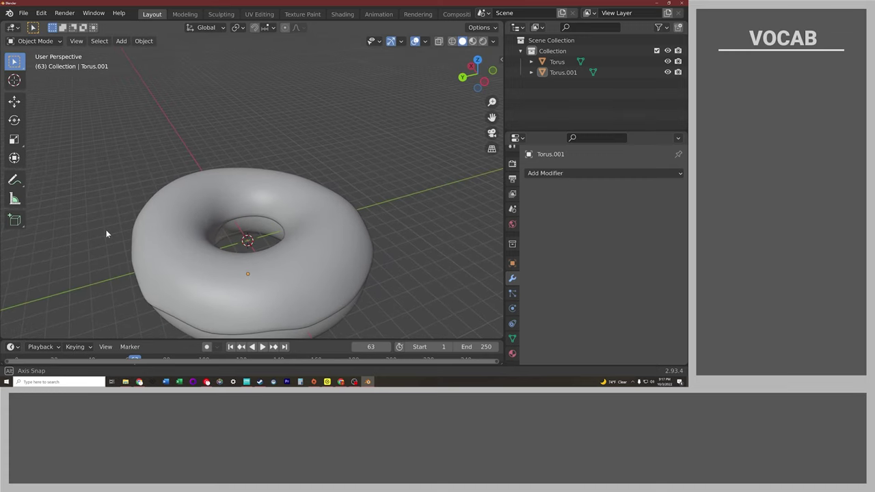
scroll(286, 213, up, 5)
scroll(260, 227, up, 3)
scroll(260, 227, up, 3)
key(Tab)
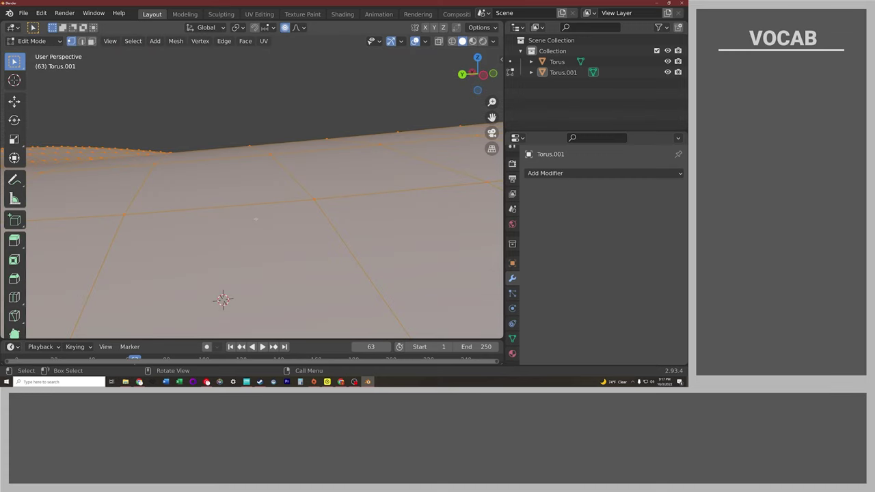
scroll(262, 224, down, 5)
middle_drag(261, 224, 239, 232)
scroll(236, 236, up, 5)
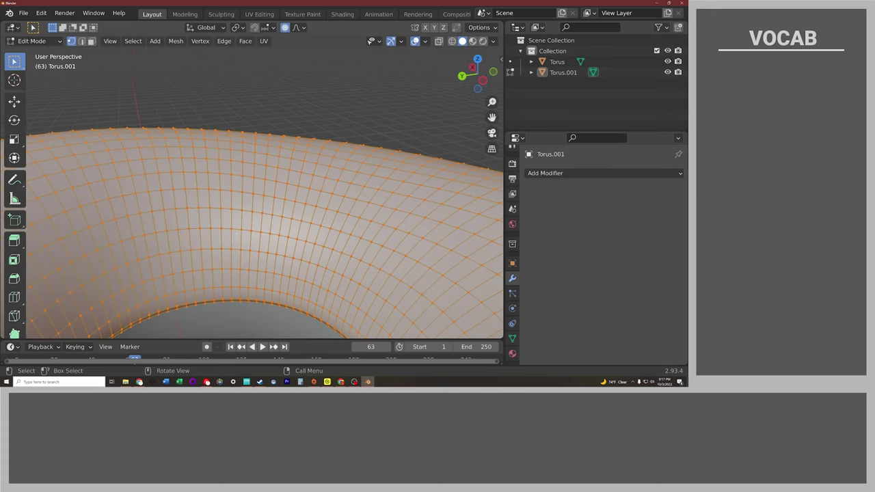
Move an inner-rim vertex vertically, then push soft-falloff bulges into the rim
click(205, 303)
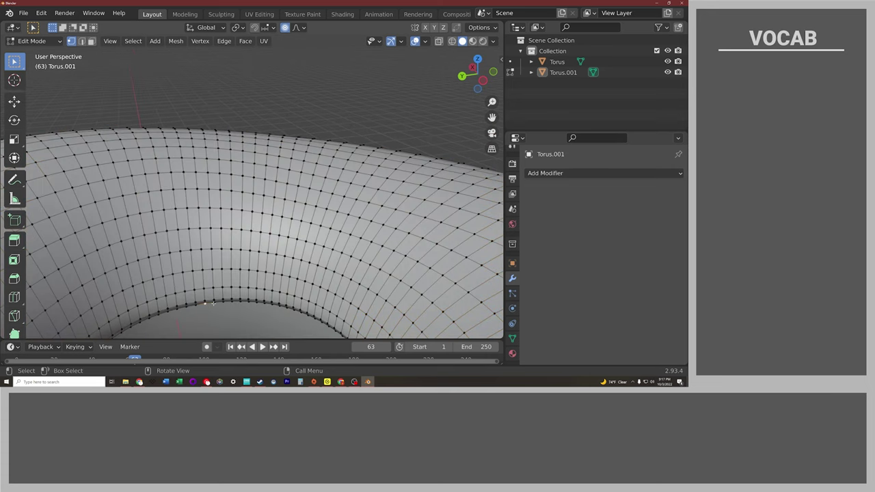
key(g)
key(z)
click(213, 303)
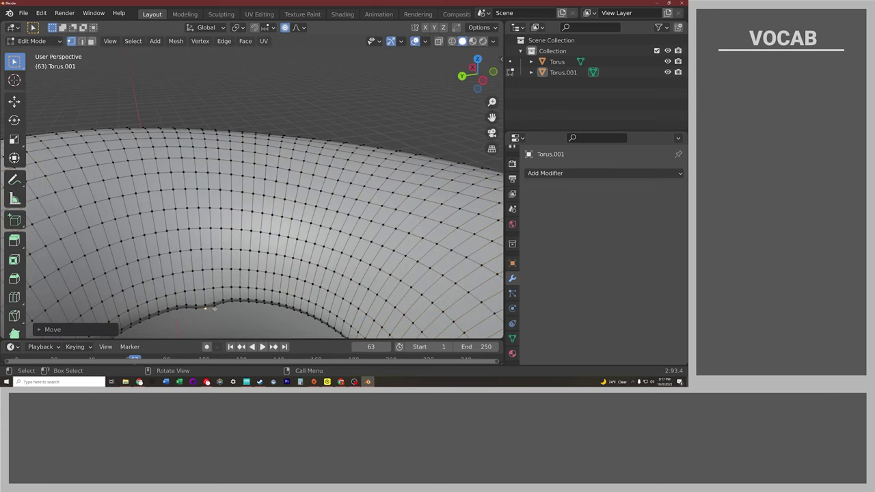
mouse_move(214, 303)
middle_down()
mouse_move(278, 314)
mouse_move(251, 252)
middle_up()
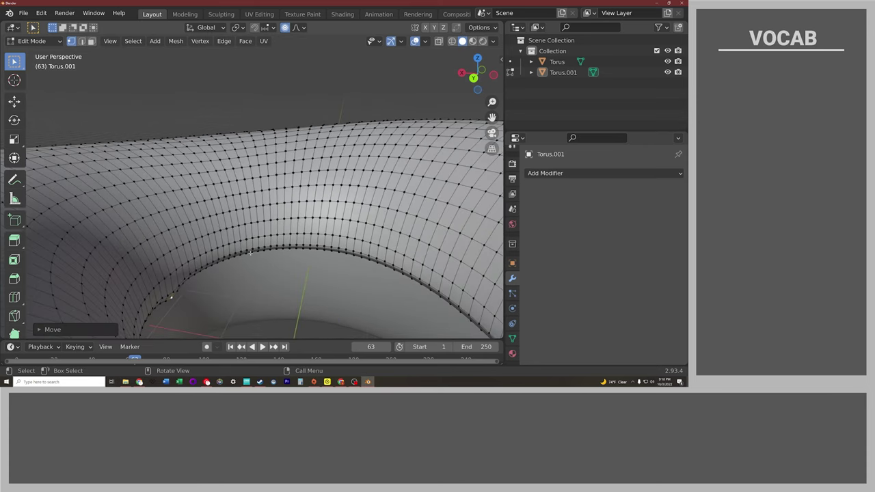
key(g)
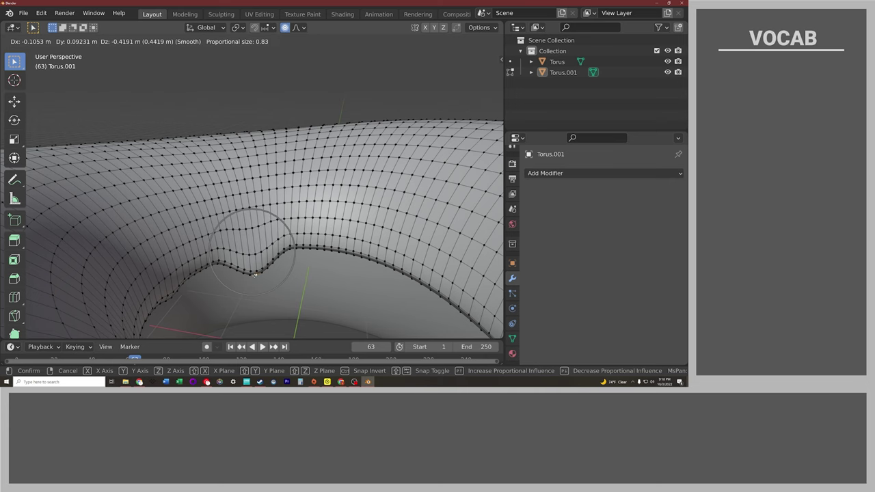
click(255, 274)
middle_drag(254, 275, 290, 214)
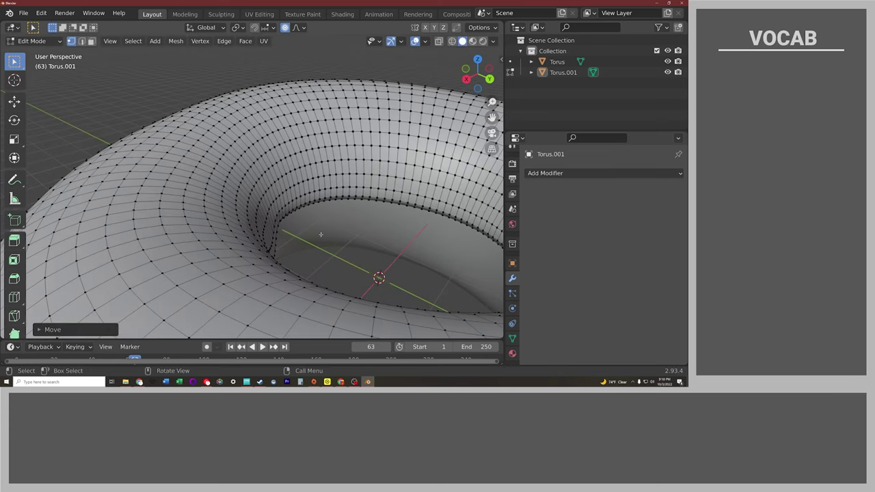
key(g)
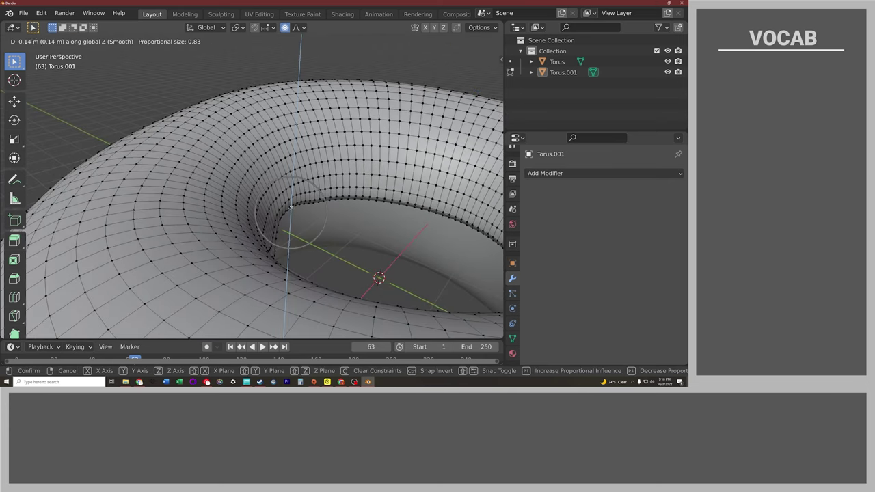
click(316, 220)
Pull more bumps into the inner rim from new angles with proportional moves
middle_drag(316, 220, 242, 188)
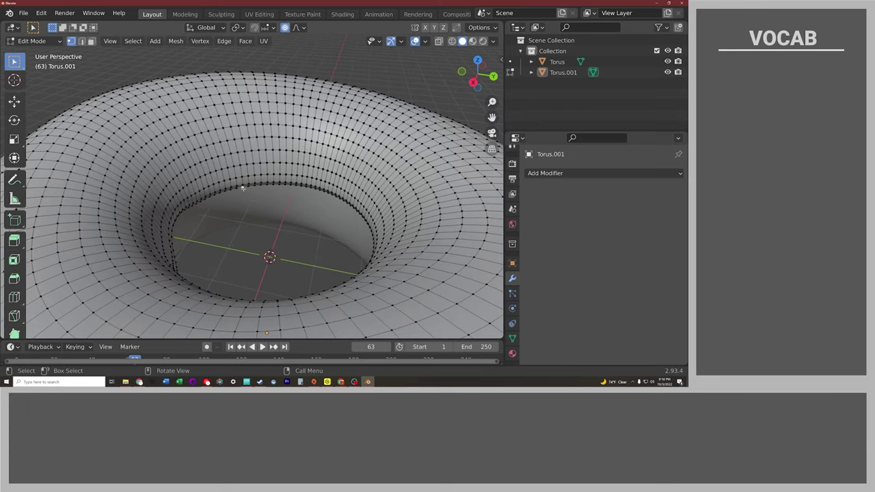
key(g)
click(215, 196)
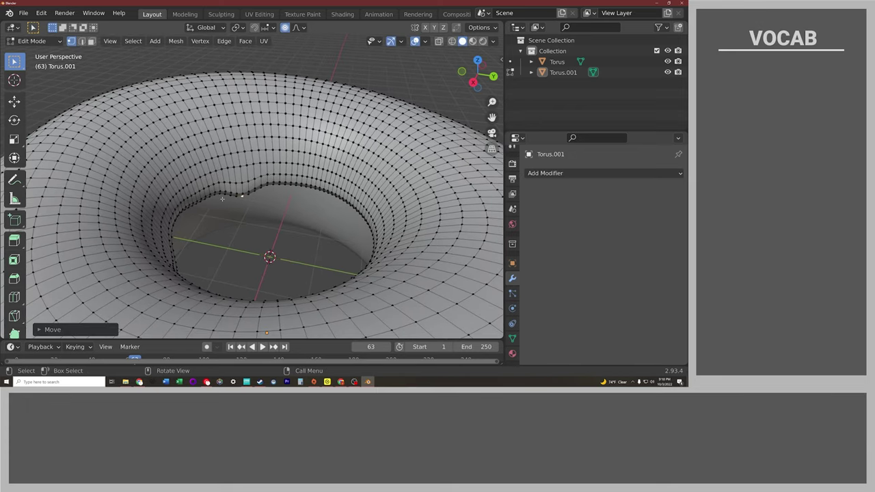
key(g)
click(225, 190)
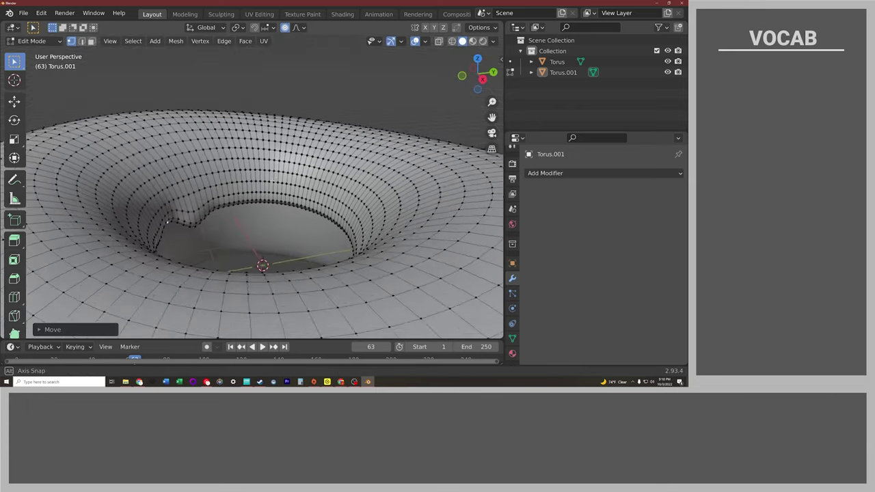
mouse_move(225, 190)
middle_down()
mouse_move(312, 180)
mouse_move(331, 192)
middle_up()
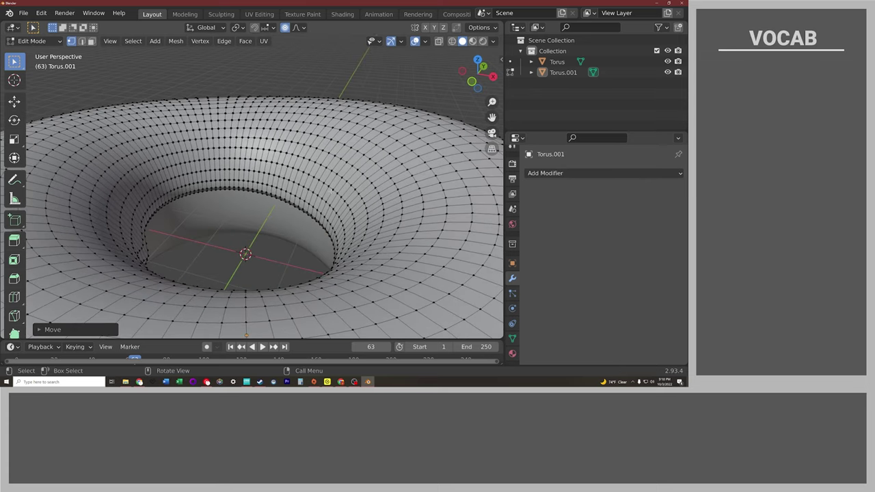
click(168, 204)
key(g)
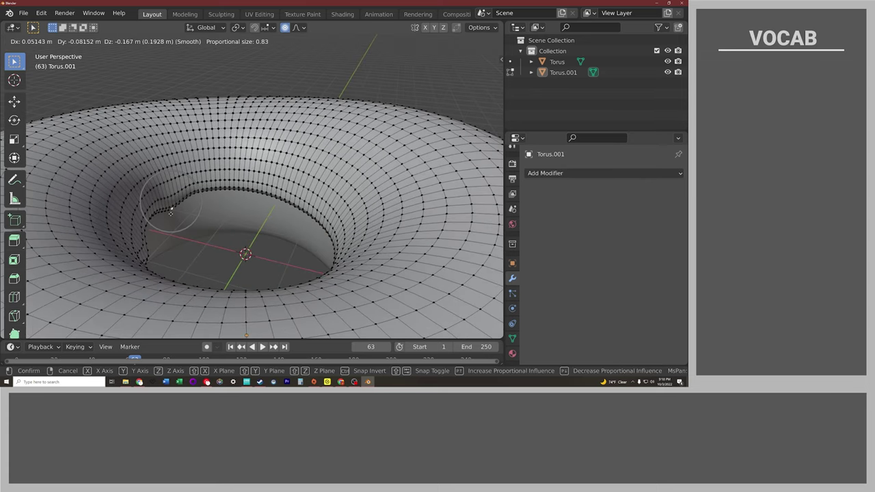
click(167, 208)
middle_drag(167, 208, 151, 216)
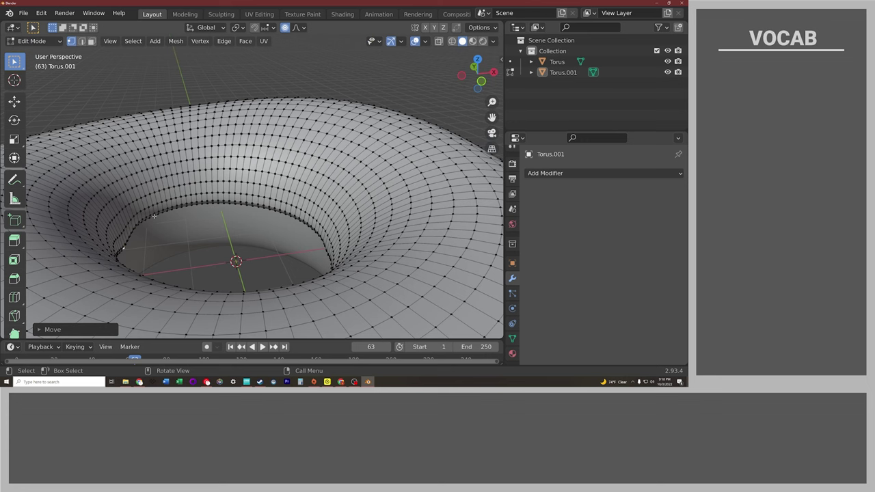
key(g)
click(196, 208)
Finish the wavy inner edge with further soft-falloff moves of rim vertices
middle_drag(196, 208, 174, 218)
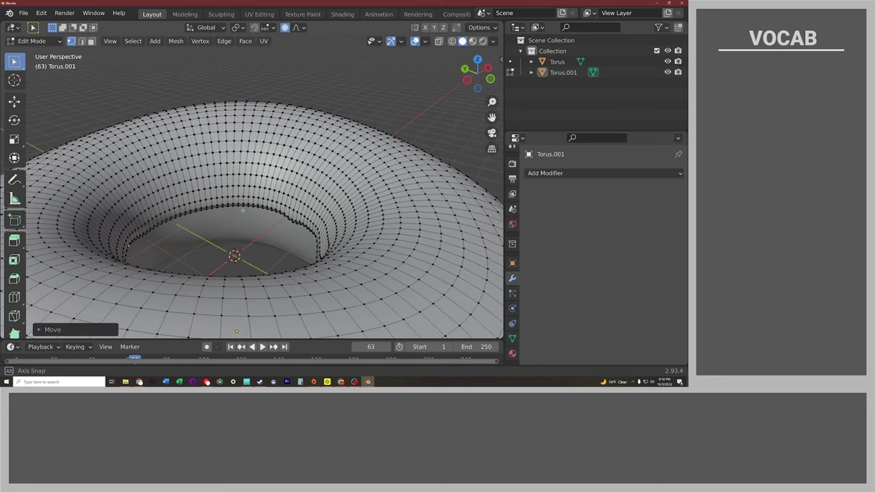
key(g)
click(173, 223)
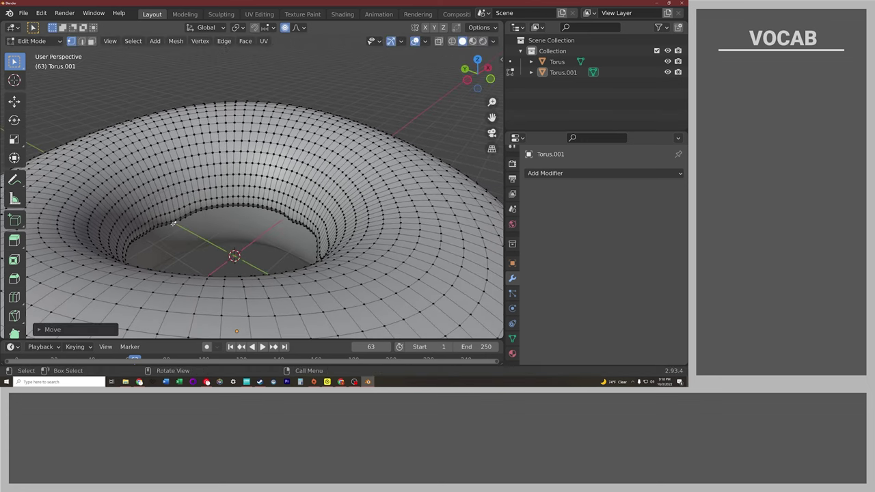
key(g)
click(191, 218)
key(g)
click(209, 205)
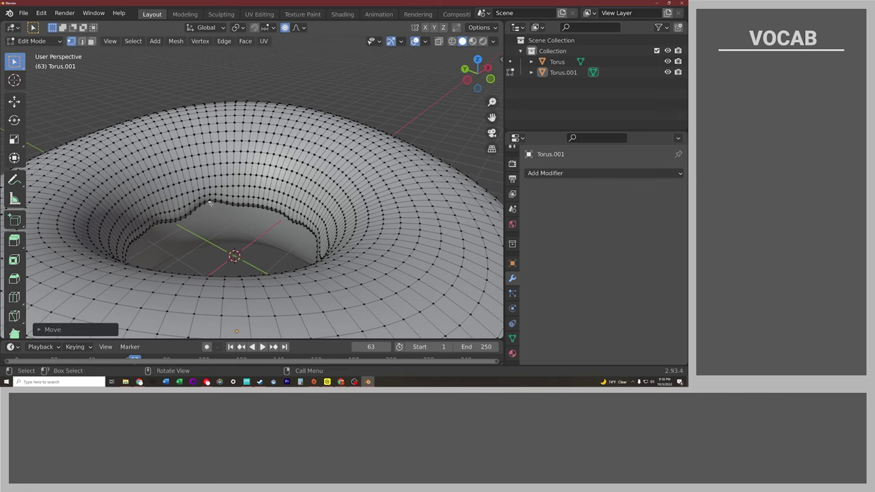
mouse_move(209, 205)
middle_down()
mouse_move(191, 212)
mouse_move(180, 238)
middle_up()
key(g)
click(189, 232)
key(Tab)
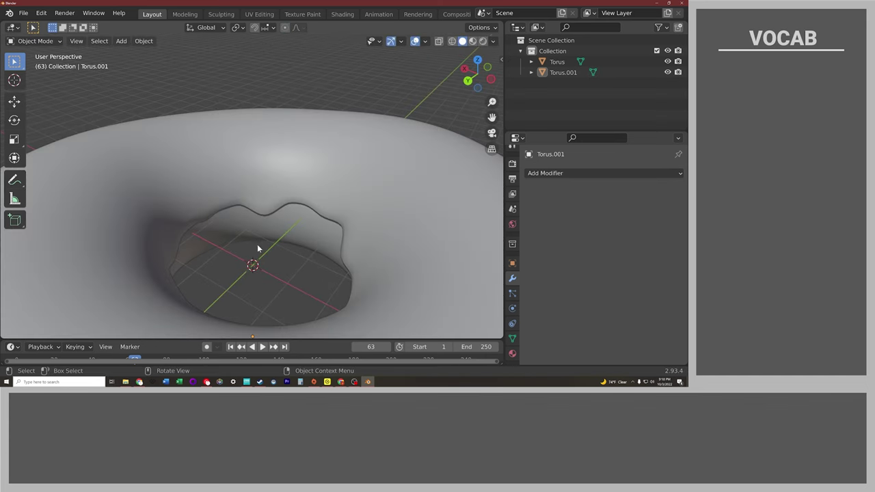
scroll(278, 269, down, 4)
scroll(279, 269, down, 2)
mouse_move(250, 267)
middle_down()
mouse_move(278, 285)
mouse_move(339, 258)
middle_up()
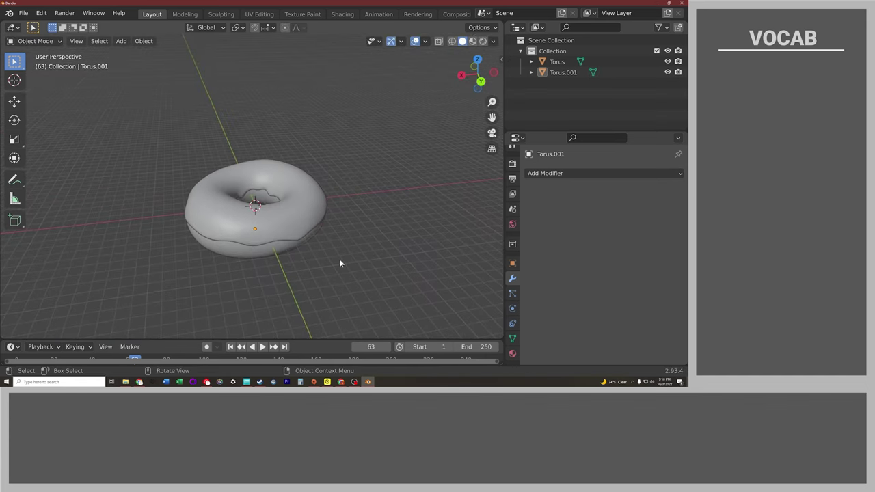
mouse_move(236, 236)
middle_down()
mouse_move(299, 240)
mouse_move(368, 198)
mouse_move(381, 250)
mouse_move(41, 246)
mouse_move(450, 243)
mouse_move(322, 224)
mouse_move(383, 221)
mouse_move(425, 232)
middle_up()
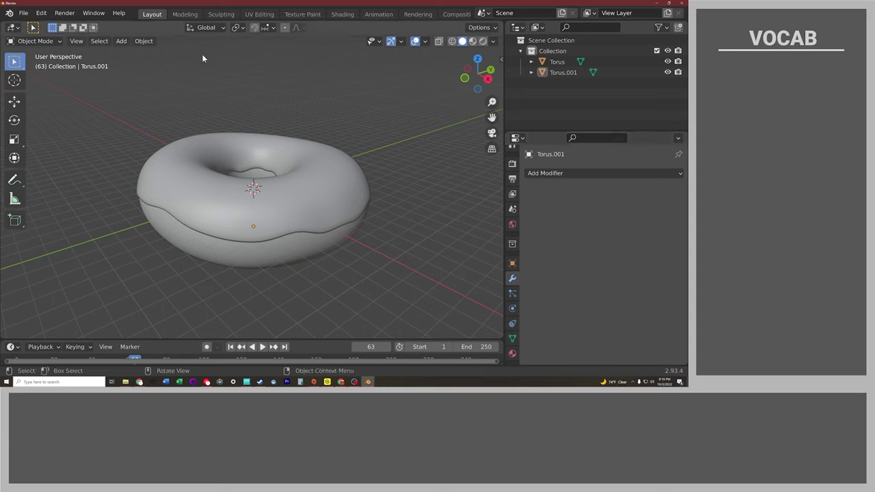
Browse to the Google Drive (G:) volume in Save As, then cancel the save
click(22, 13)
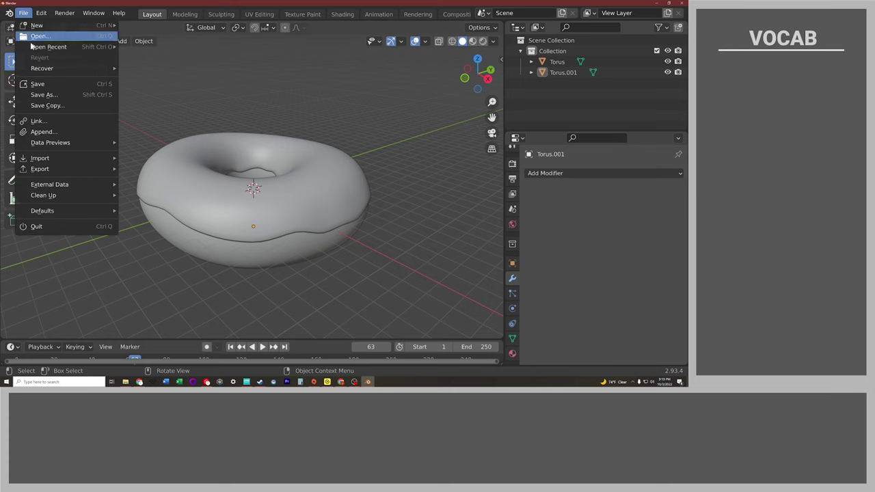
click(46, 94)
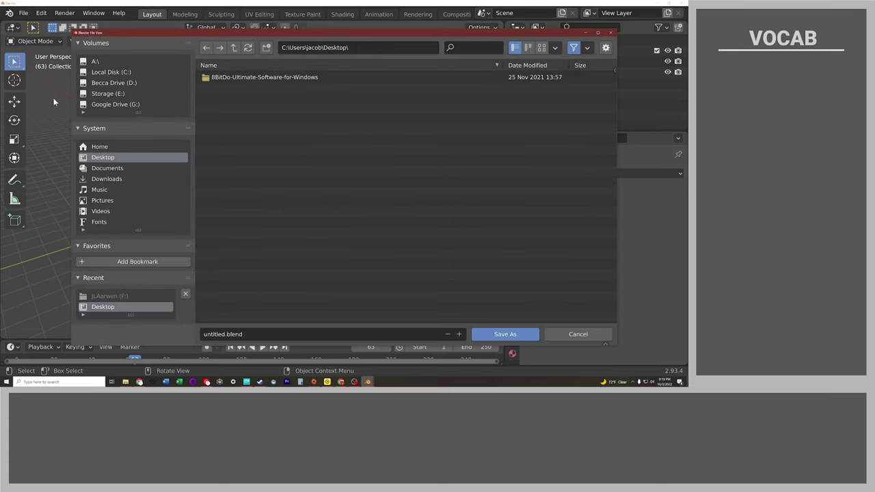
click(126, 106)
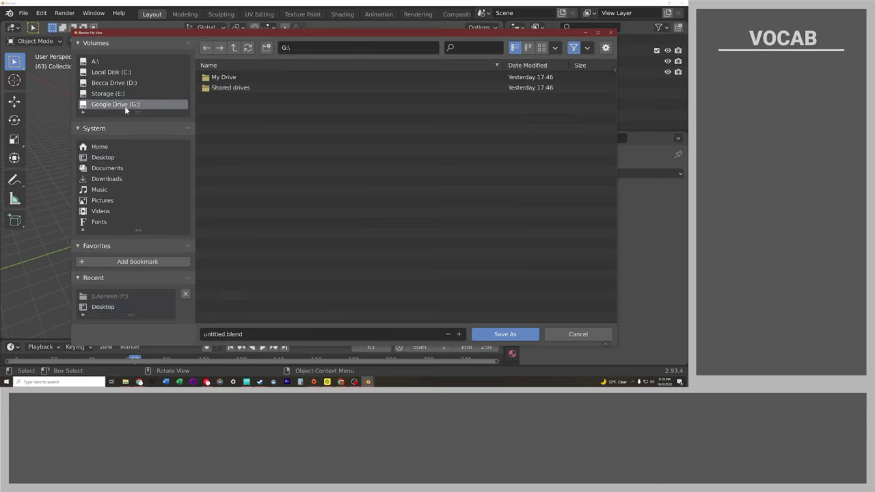
click(610, 33)
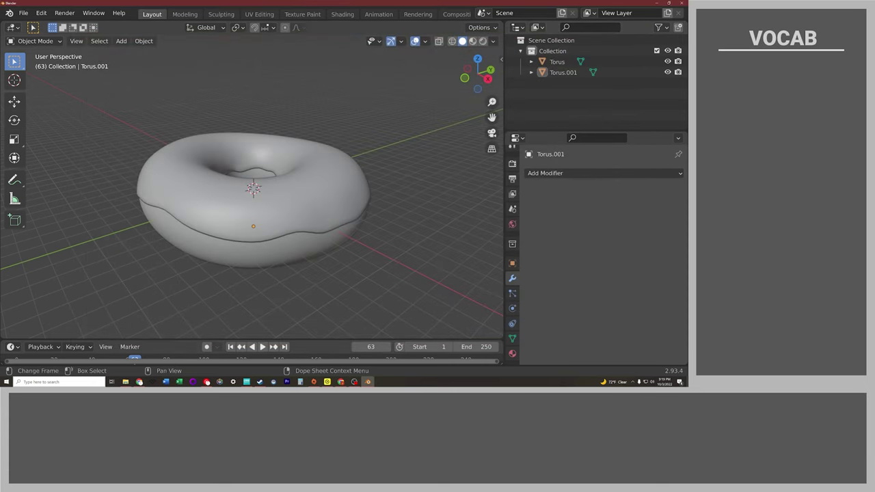
Search Windows for 'google drive', then select the icing layer back in Blender
click(55, 382)
text(goo)
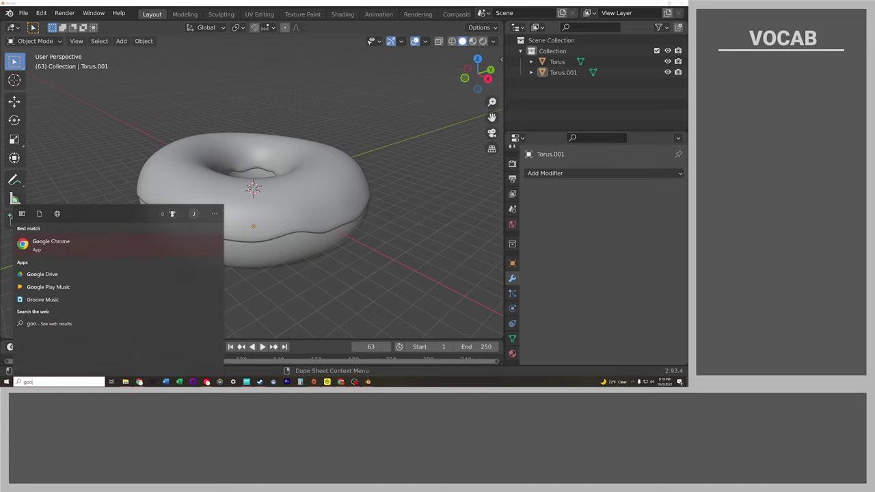
text(gle drive)
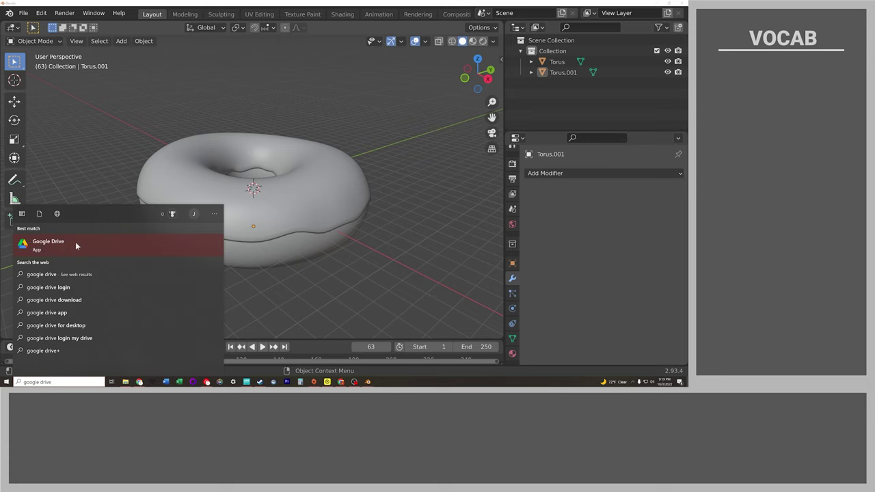
click(176, 176)
Save the scene as DonutPractice.blend in the G:\My Drive folder
click(23, 13)
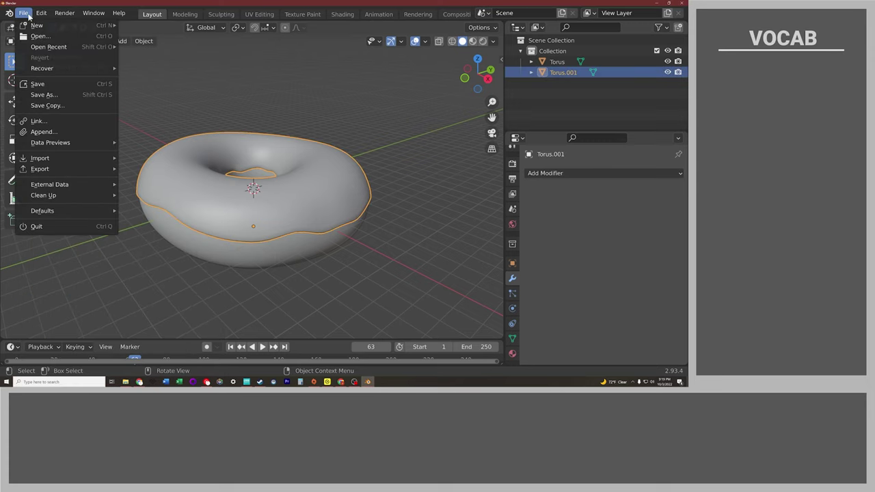
click(55, 106)
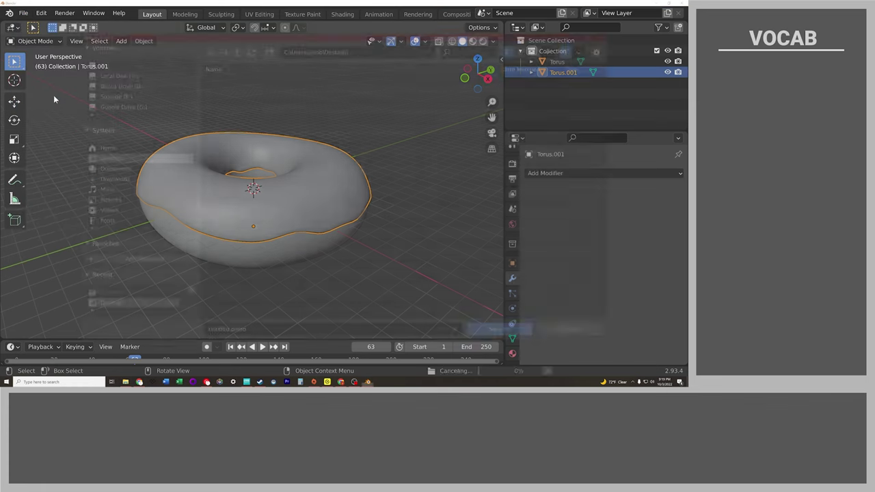
click(137, 106)
double_click(254, 77)
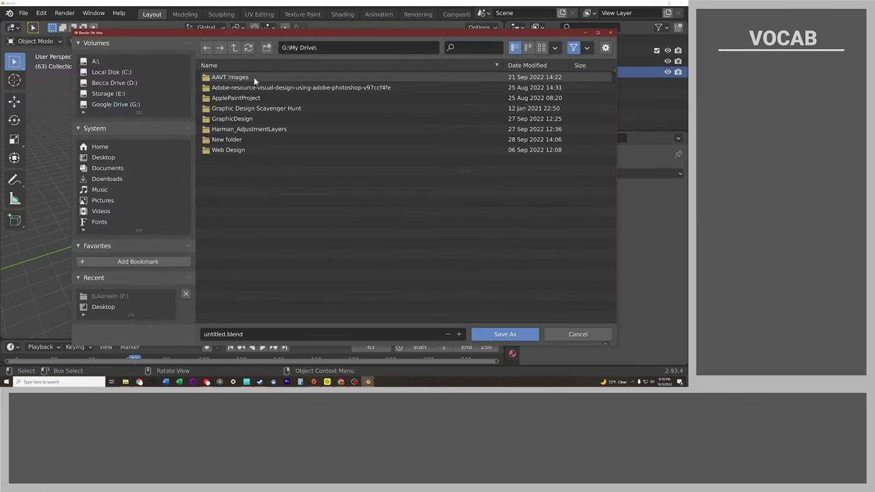
click(229, 334)
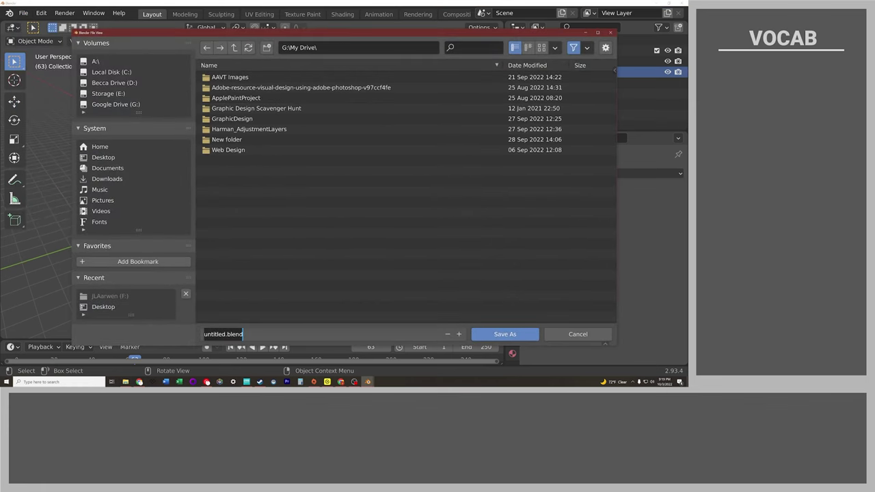
text(Donut)
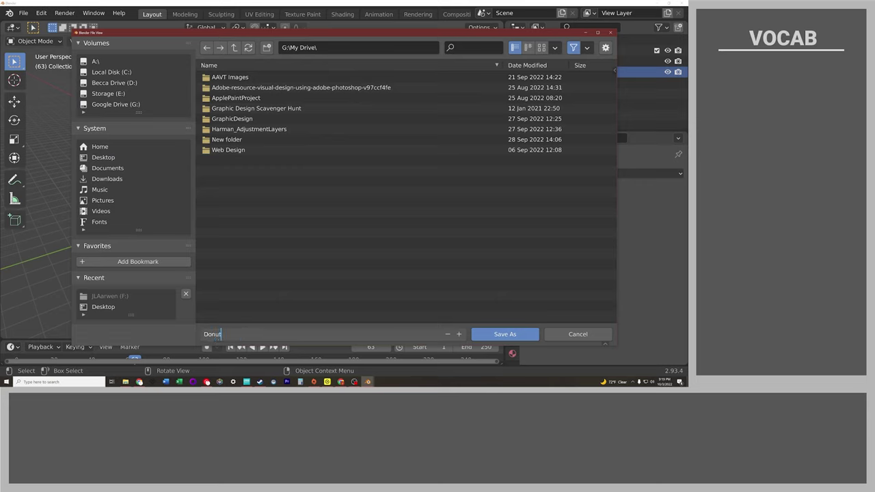
text(Practice)
key(Return)
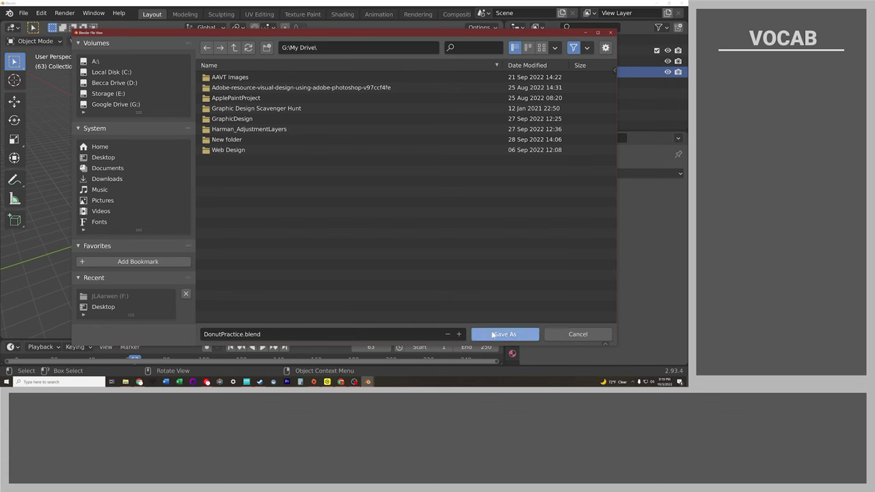
click(508, 335)
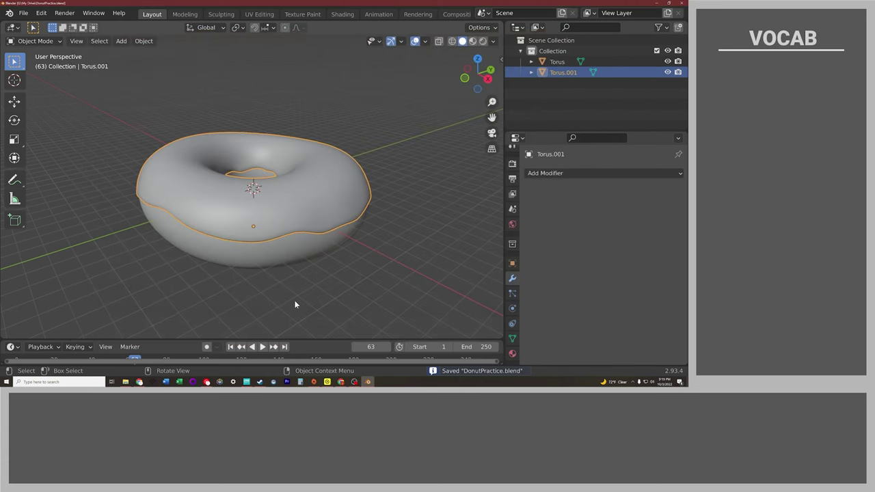